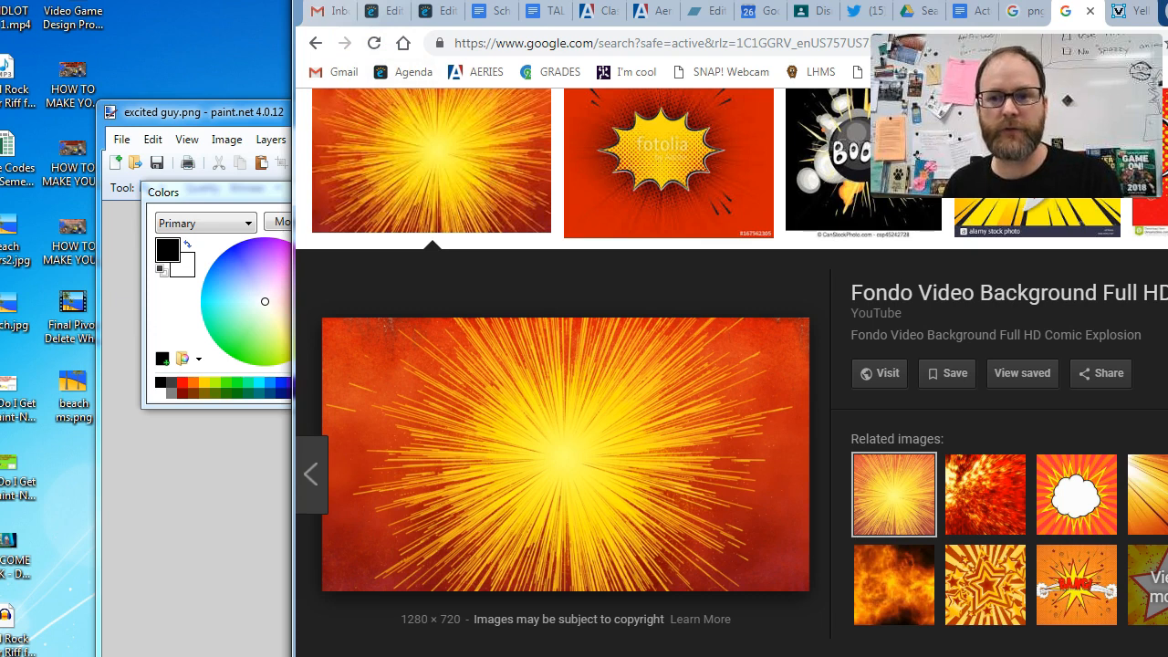
# Copy the enlarged red and yellow explosion image from the Google image results
pyautogui.moveTo(730, 28)
pyautogui.mouseDown()
pyautogui.moveTo(722, 10)
pyautogui.moveTo(732, 0)
pyautogui.mouseUp()
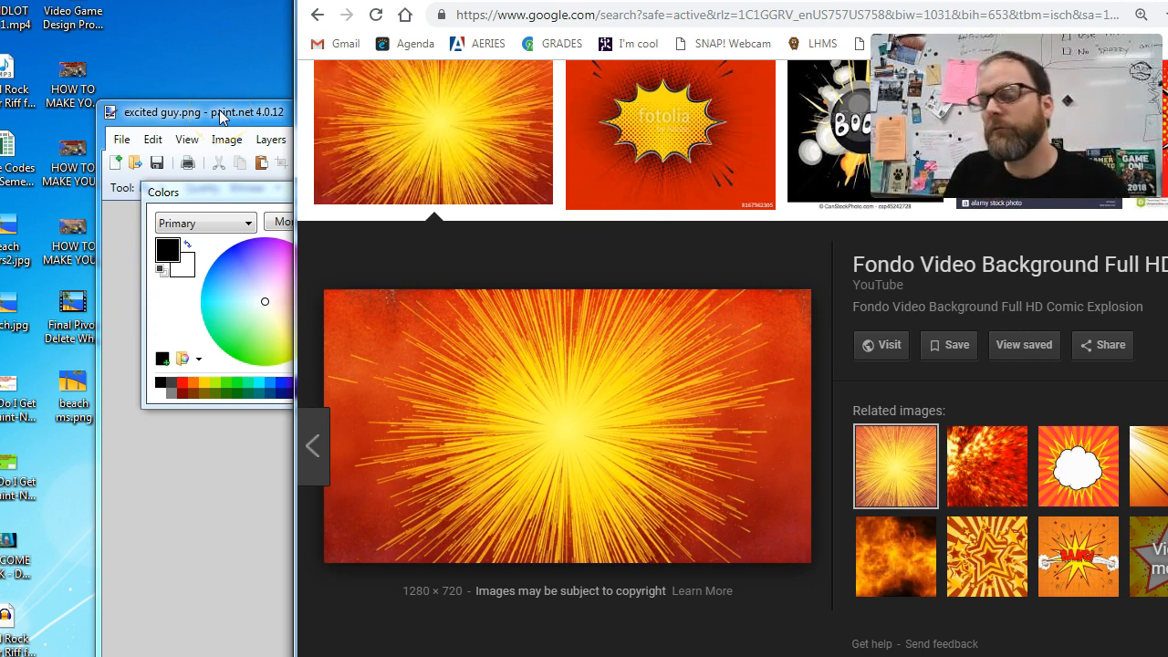
pyautogui.rightClick(569, 402)
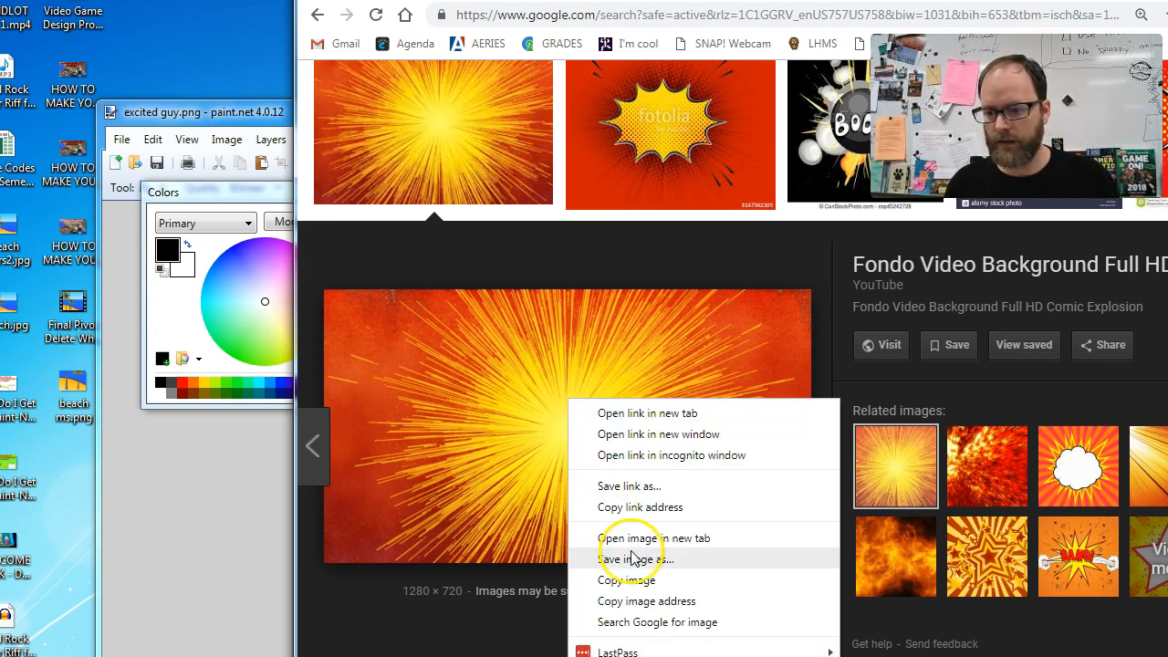
pyautogui.click(637, 581)
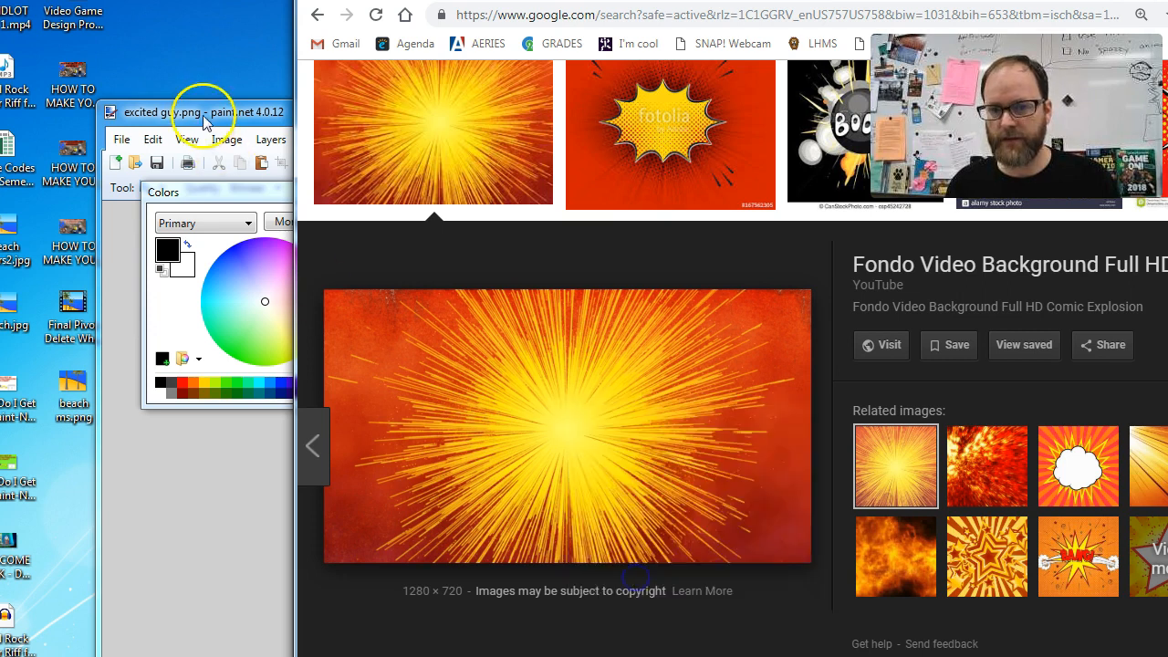
# Switch to paint.net, create a new 1280 × 720 pixel image and paste the copied explosion picture into it
pyautogui.click(195, 111)
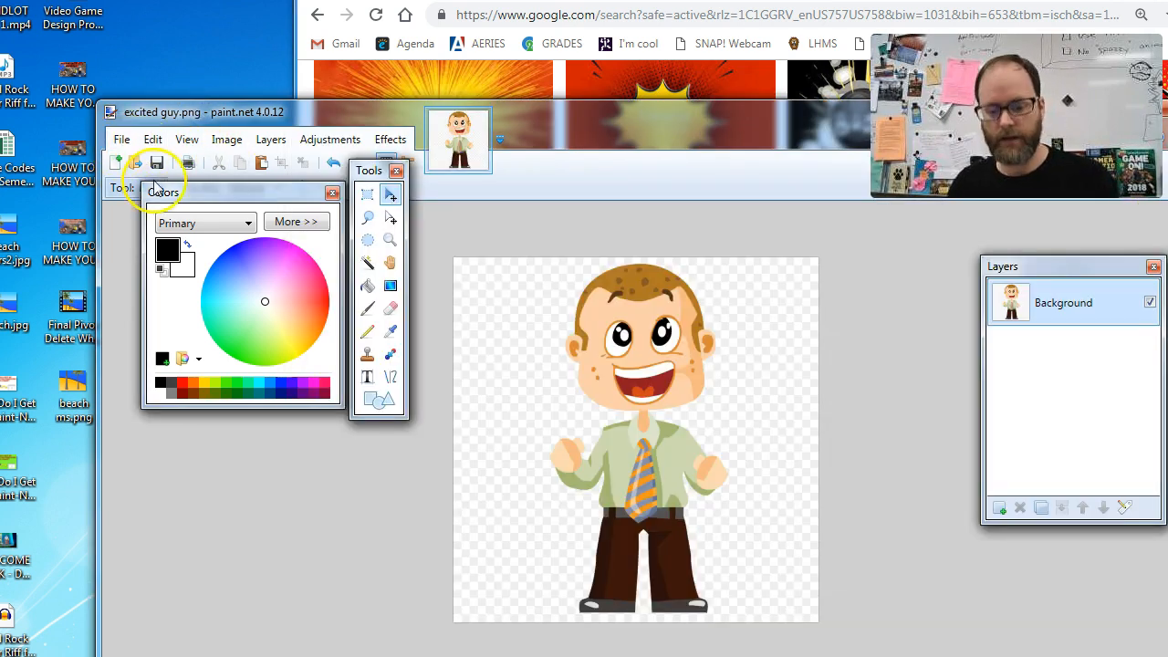
pyautogui.hotkey('ctrl', 'n')
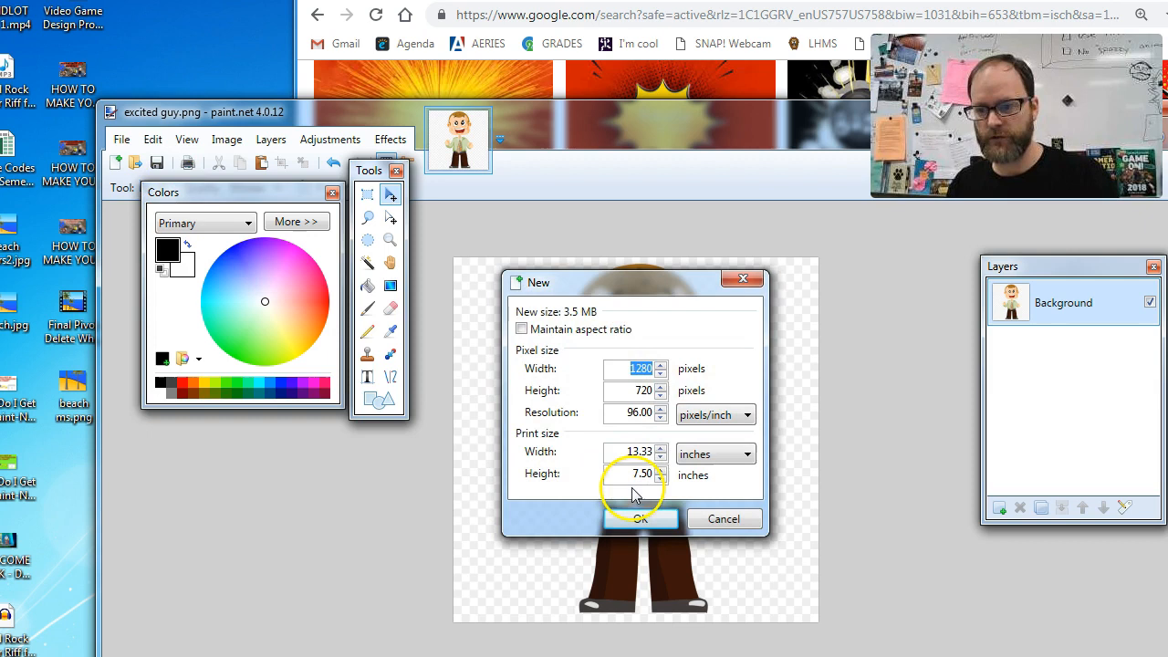
pyautogui.click(641, 519)
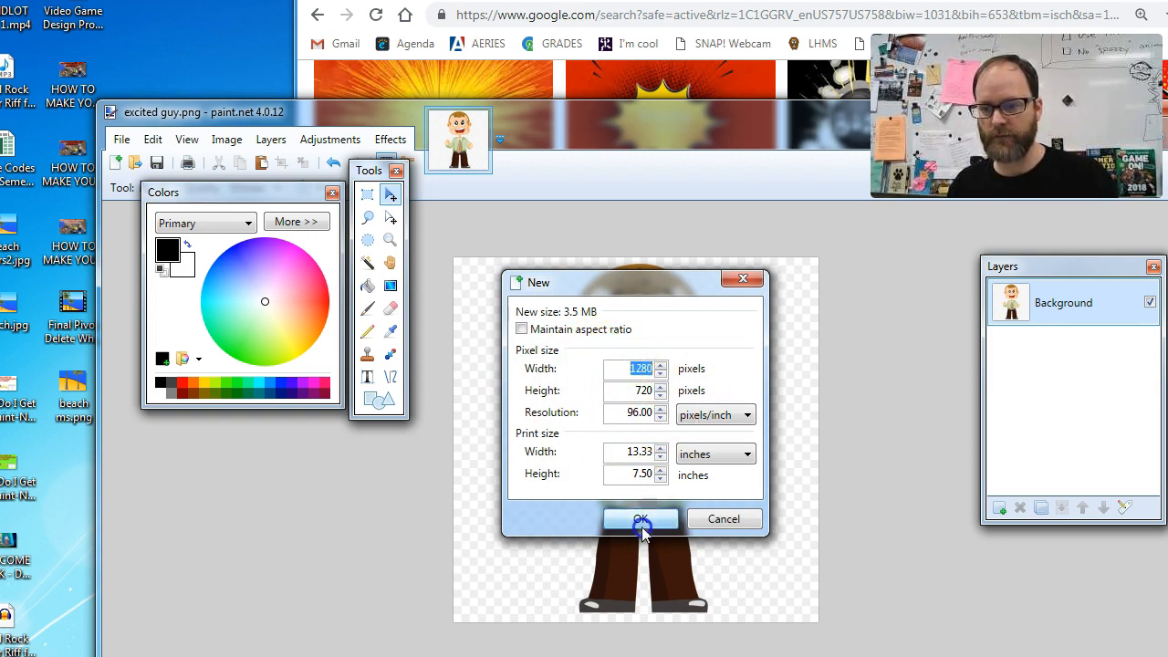
pyautogui.hotkey('ctrl', 'v')
# Move the paint.net window and its Colors and Tools windows so they no longer cover the canvas centre
pyautogui.moveTo(649, 123)
pyautogui.mouseDown()
pyautogui.moveTo(578, 45)
pyautogui.moveTo(589, 73)
pyautogui.mouseUp()
pyautogui.moveTo(243, 190); pyautogui.dragTo(112, 141)
pyautogui.moveTo(365, 173); pyautogui.dragTo(80, 367)
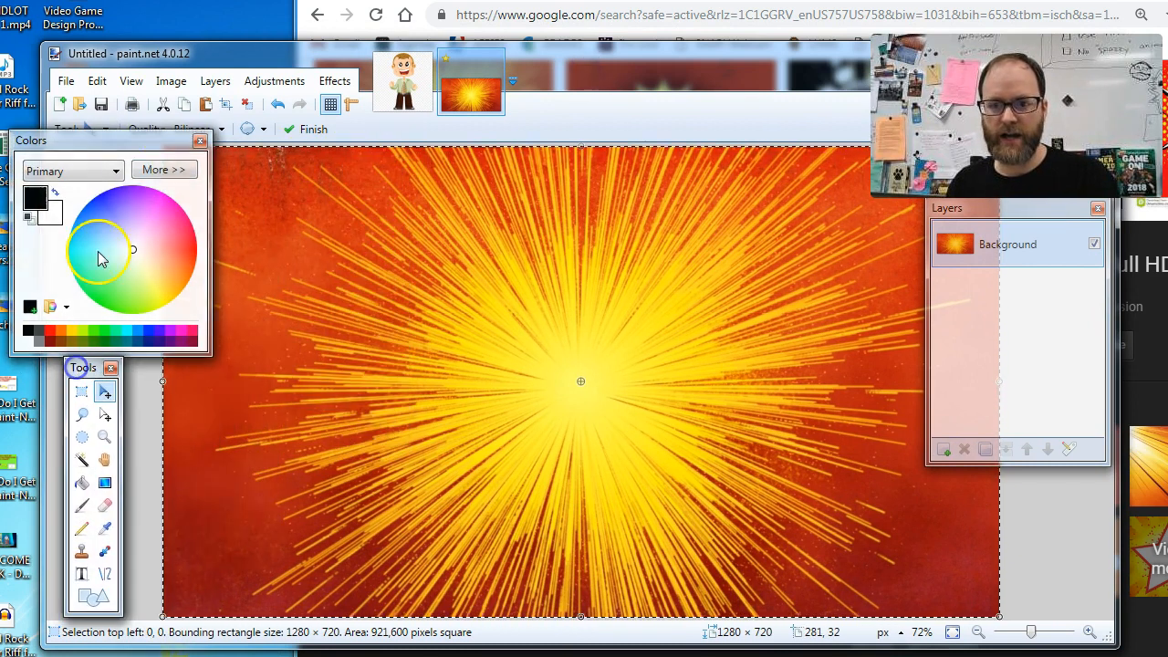
# Resize the explosion image to 800 pixels wide with the aspect ratio maintained
pyautogui.click(171, 81)
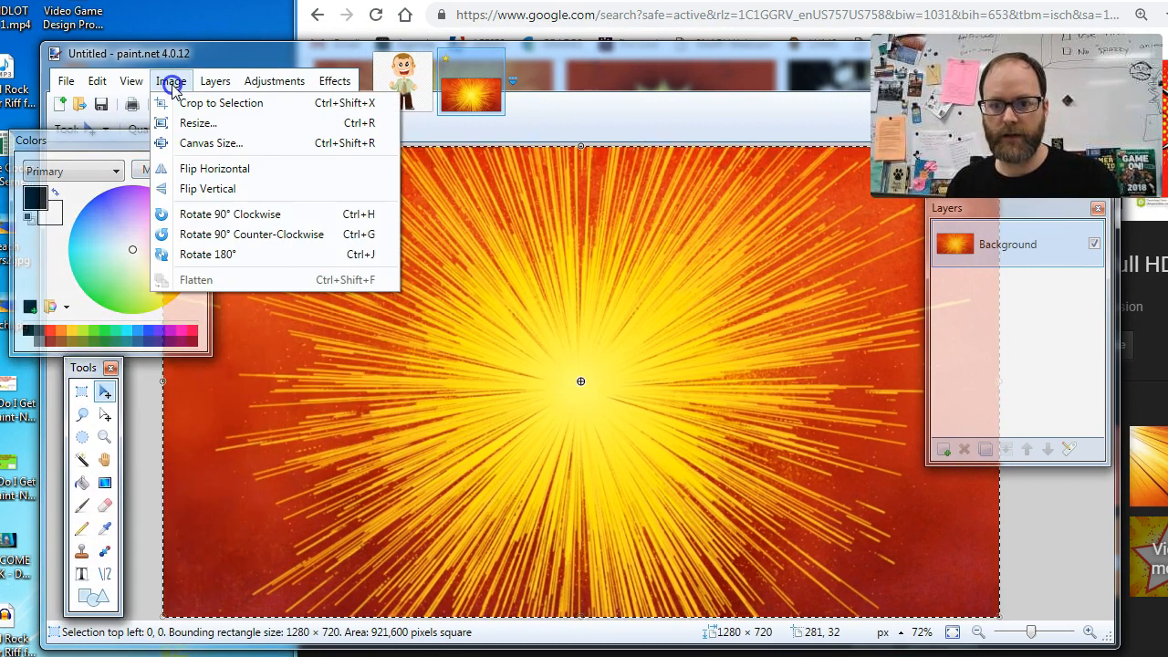
pyautogui.click(219, 122)
pyautogui.click(475, 293)
pyautogui.click(475, 293)
pyautogui.doubleClick(563, 335)
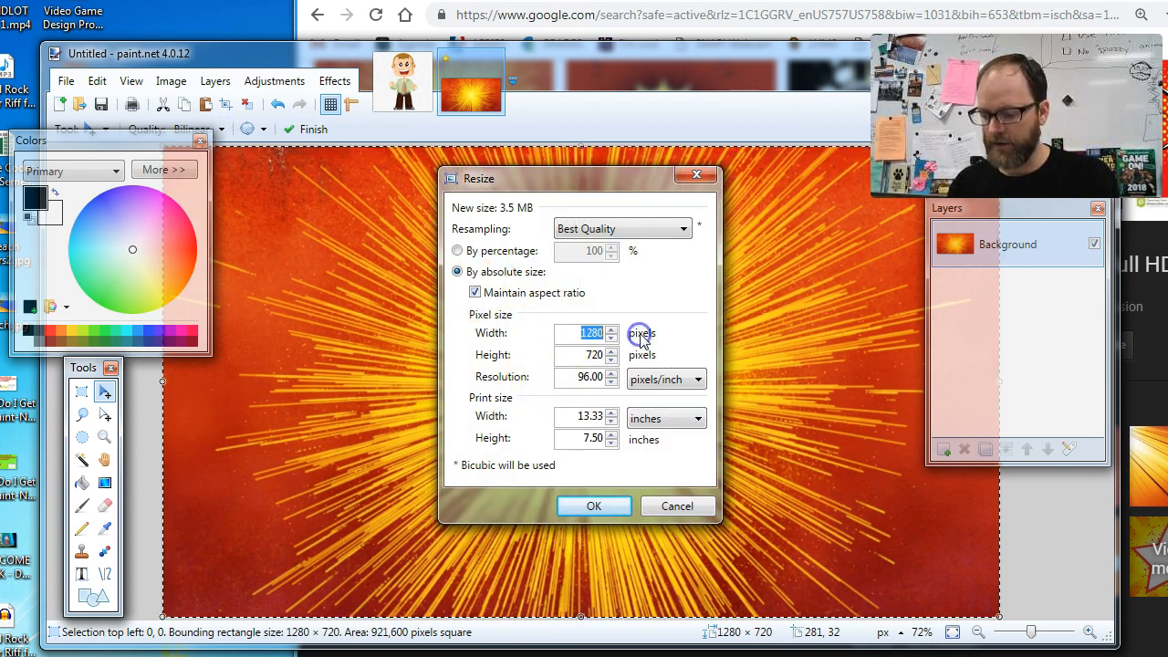
pyautogui.write('800')
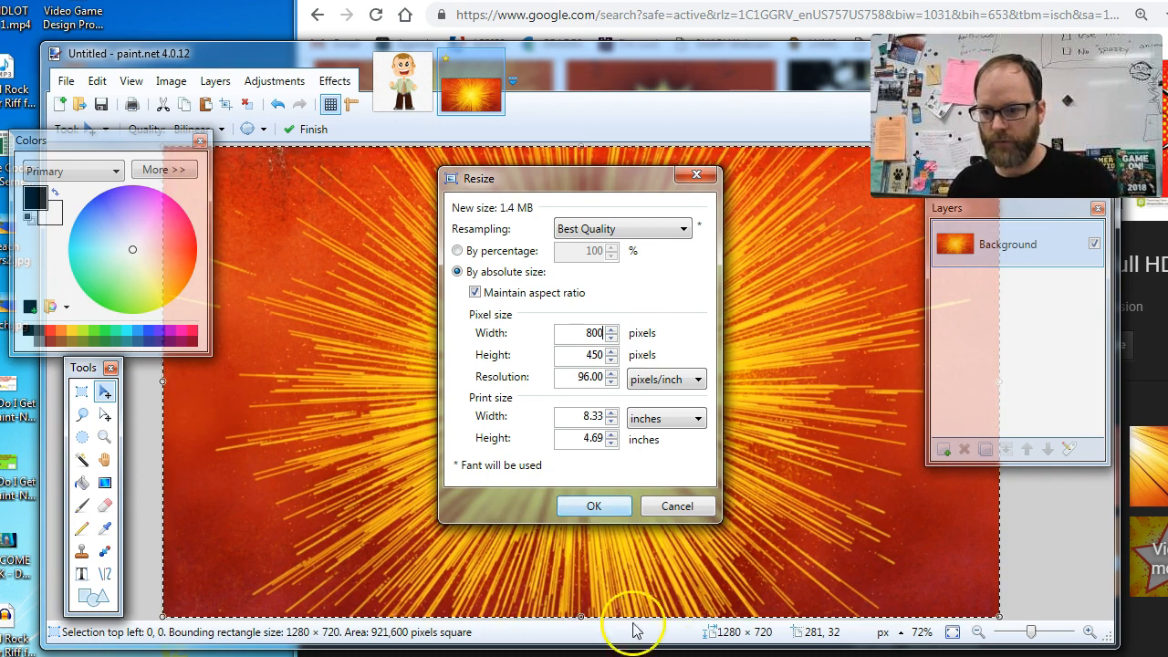
pyautogui.click(606, 505)
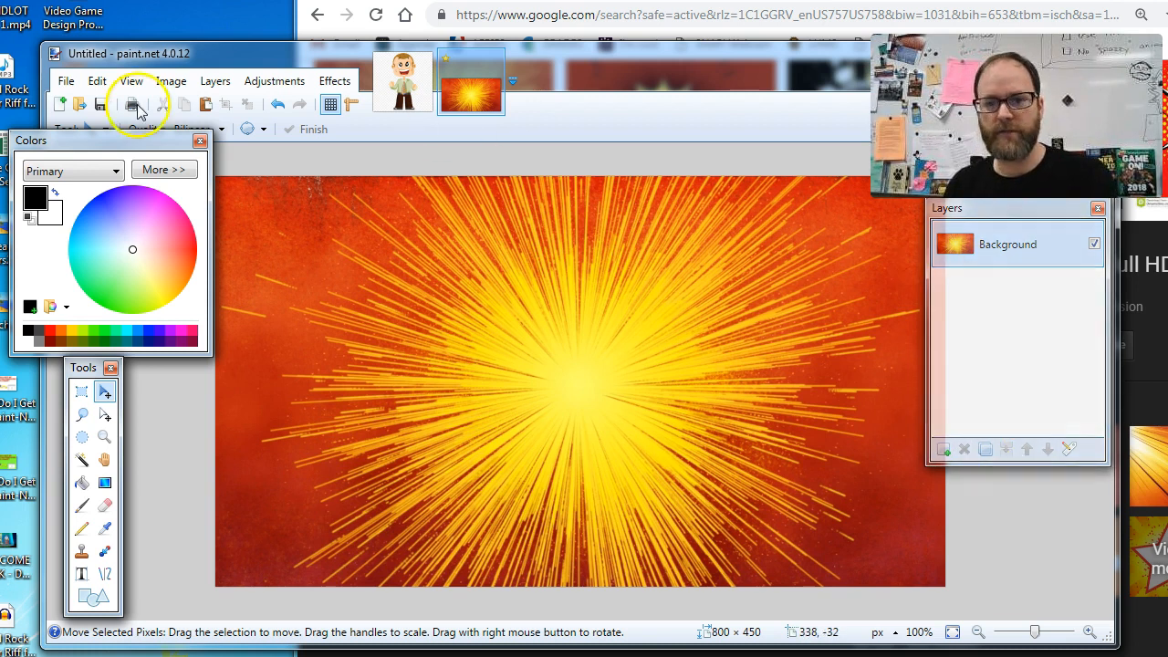
# Save the resized image to the Desktop as a PNG named "explosion background"
pyautogui.click(68, 81)
pyautogui.click(103, 228)
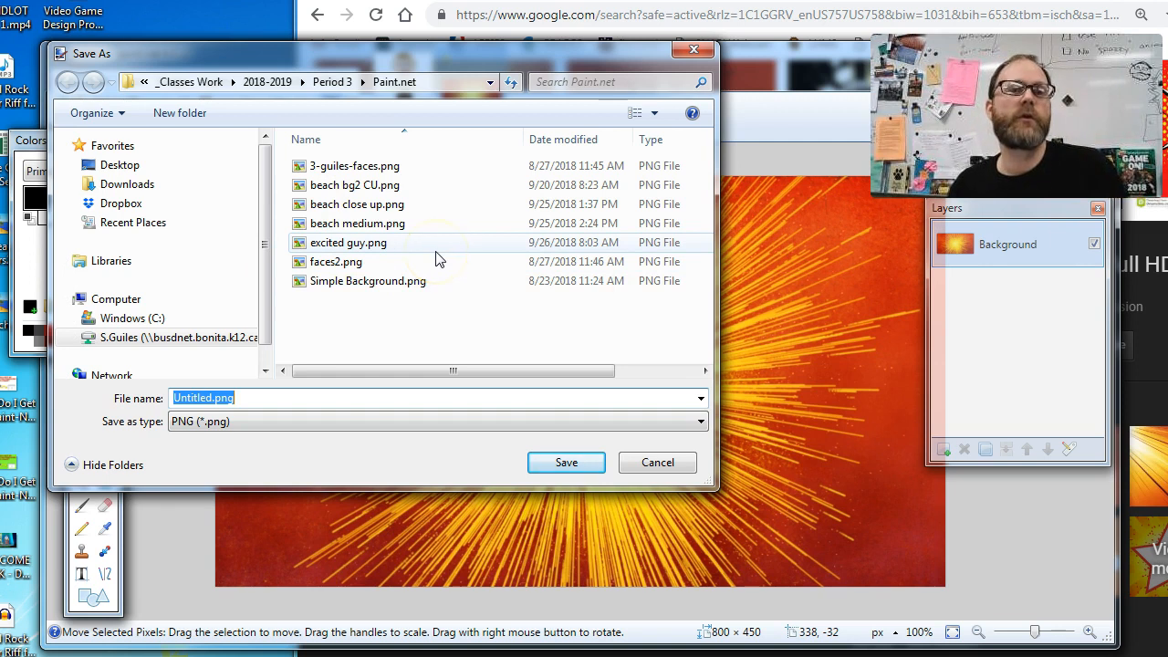
pyautogui.click(114, 165)
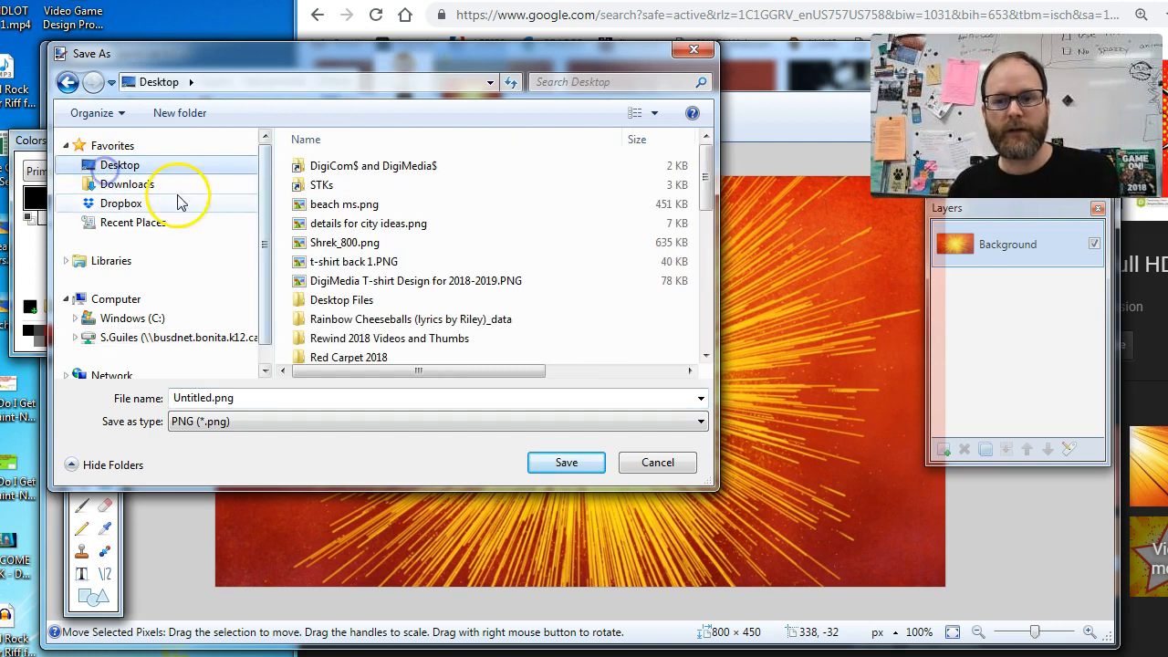
pyautogui.click(254, 398)
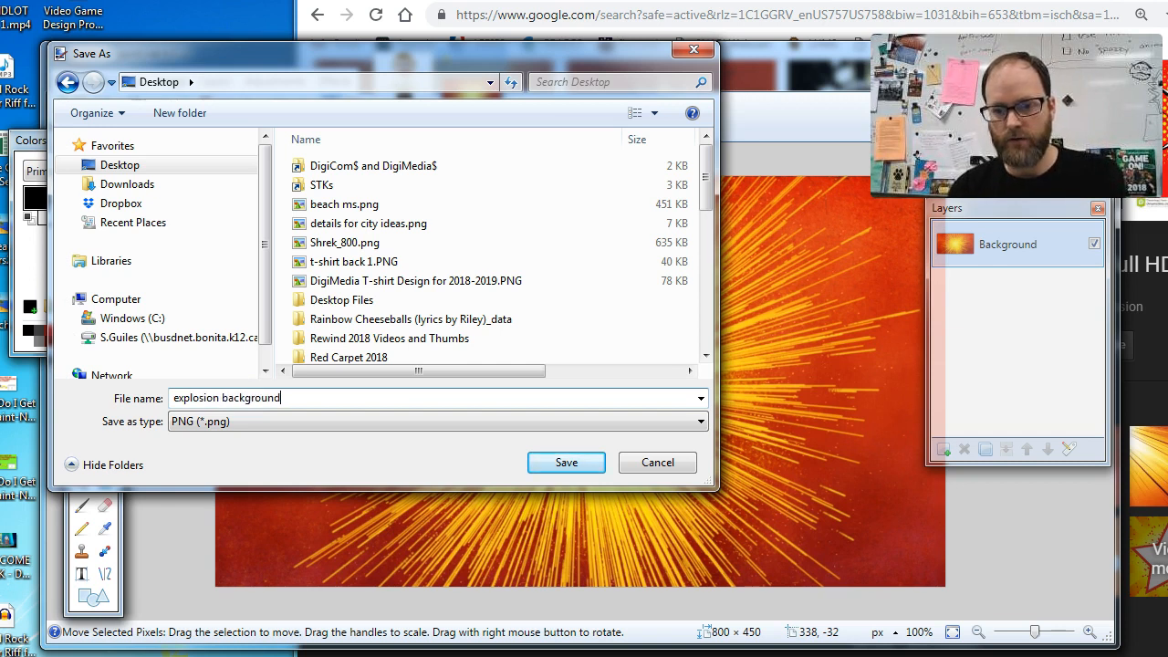
pyautogui.press('Return')
pyautogui.click(655, 398)
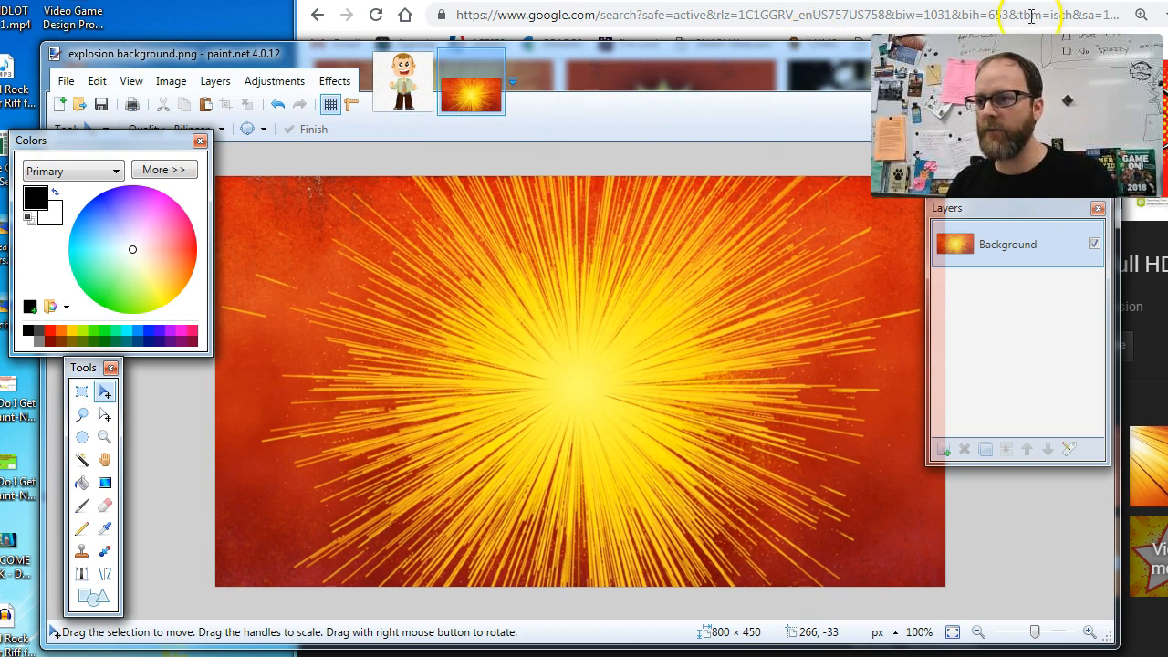
# Save a copy of the cartoon man image to the Desktop as excited guy.png with the default PNG settings
pyautogui.click(388, 89)
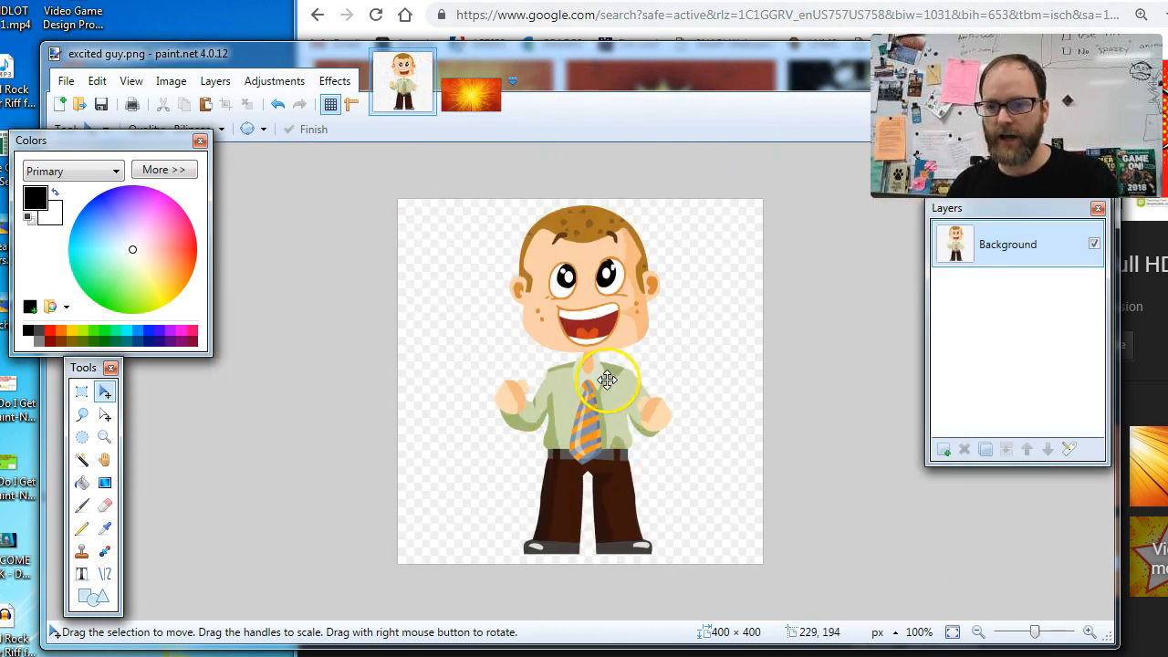
pyautogui.click(66, 80)
pyautogui.click(101, 230)
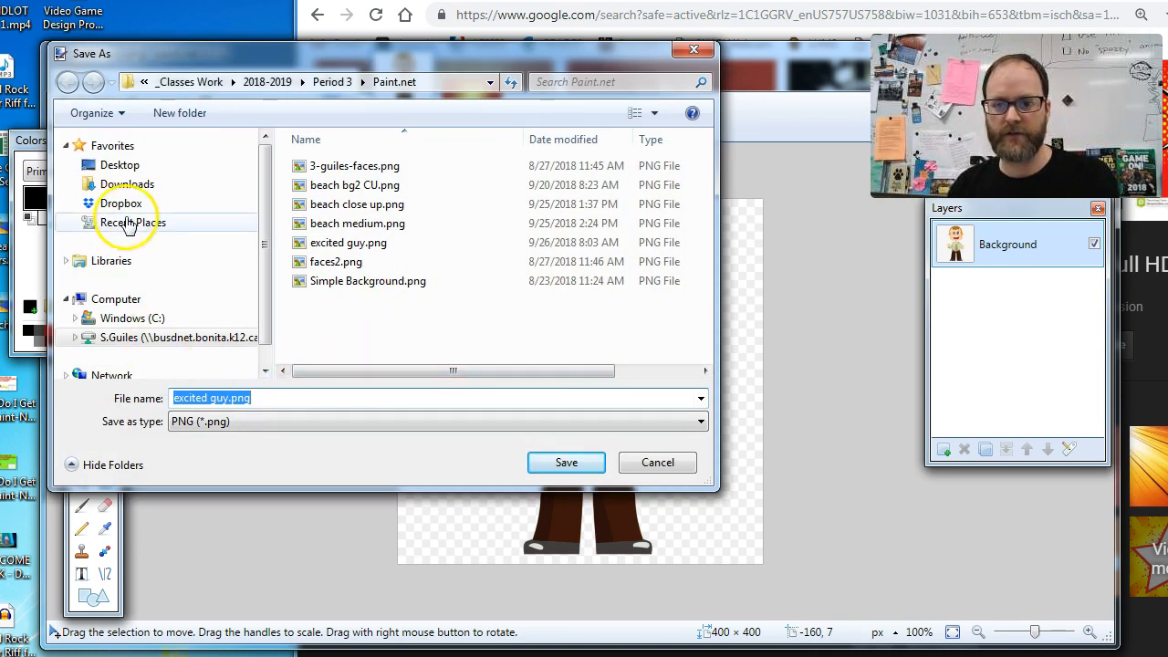
pyautogui.click(132, 164)
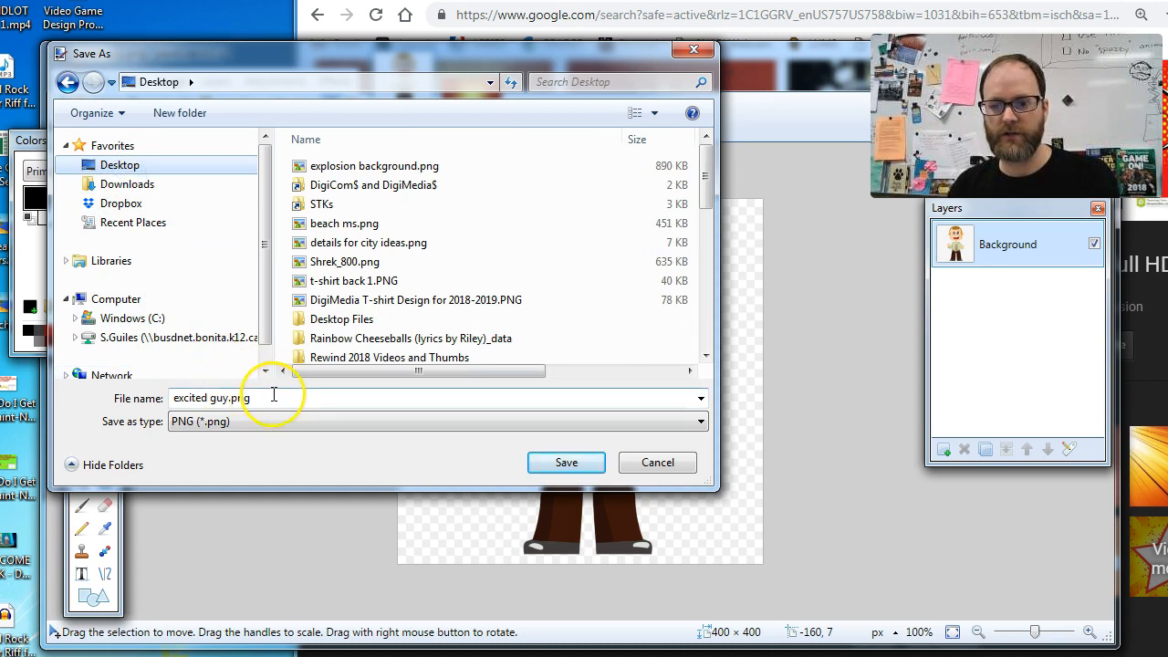
pyautogui.click(579, 466)
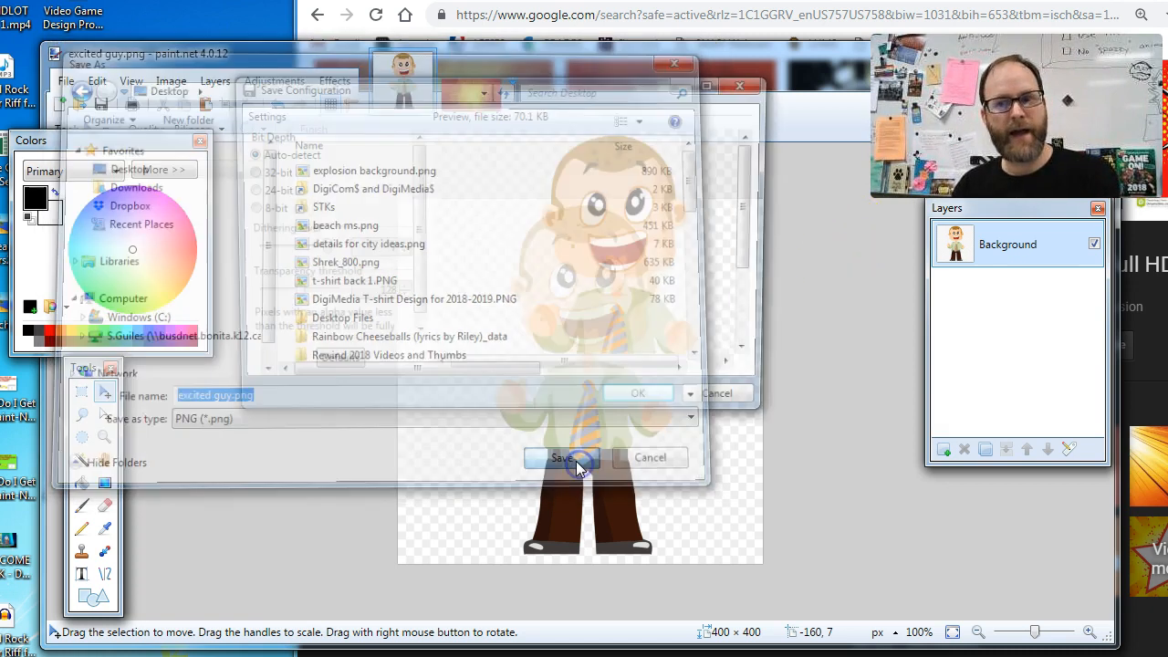
pyautogui.click(646, 405)
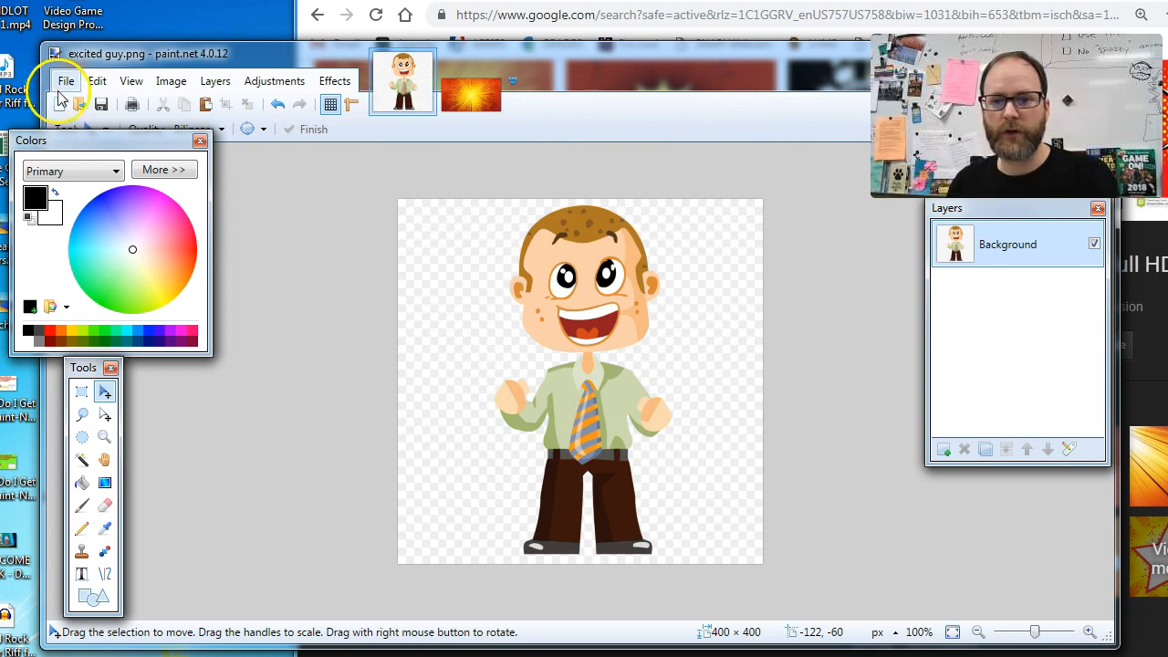
# Create a new blank image 800 pixels wide and 300 pixels high
pyautogui.click(66, 81)
pyautogui.click(69, 99)
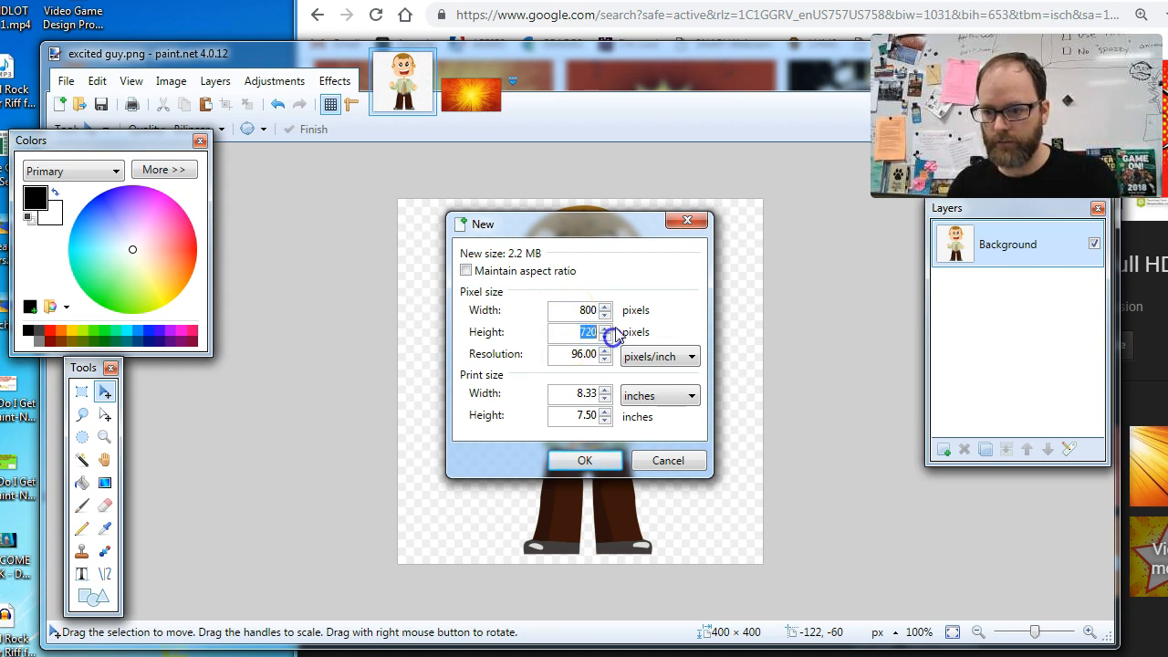
pyautogui.click(563, 459)
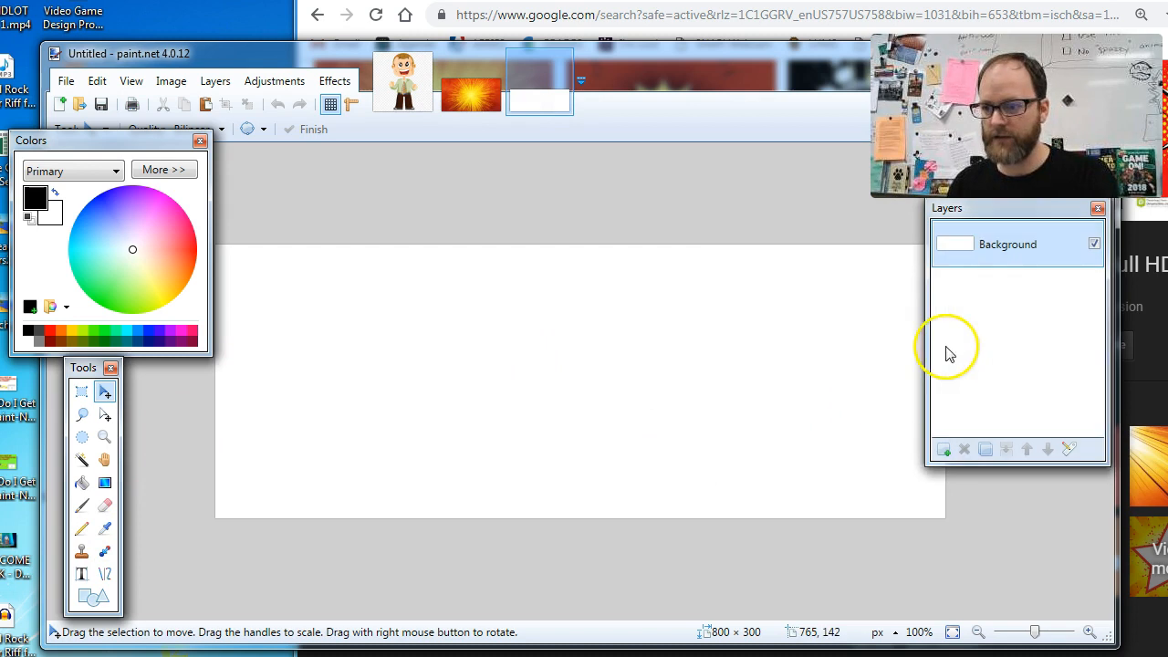
# Select the white background with the Magic Wand and delete it to leave a transparent canvas
pyautogui.click(78, 461)
pyautogui.click(387, 390)
pyautogui.press('Delete')
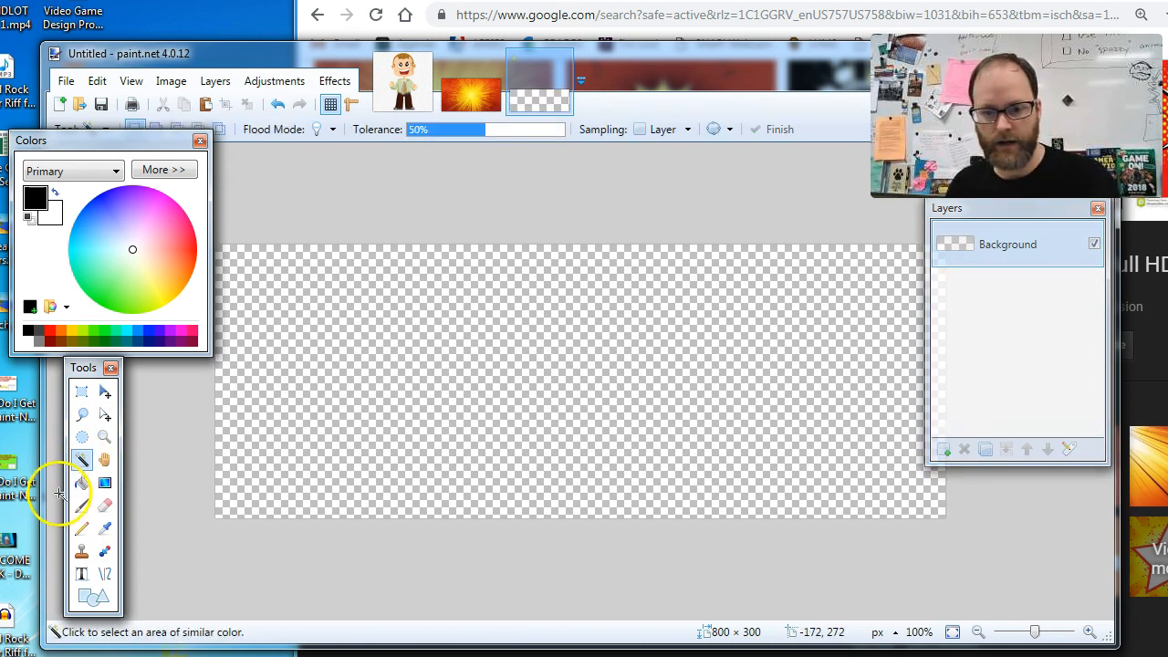
# Add the text "WEDNESDAY" and move it near the middle of the transparent canvas
pyautogui.click(81, 574)
pyautogui.click(250, 396)
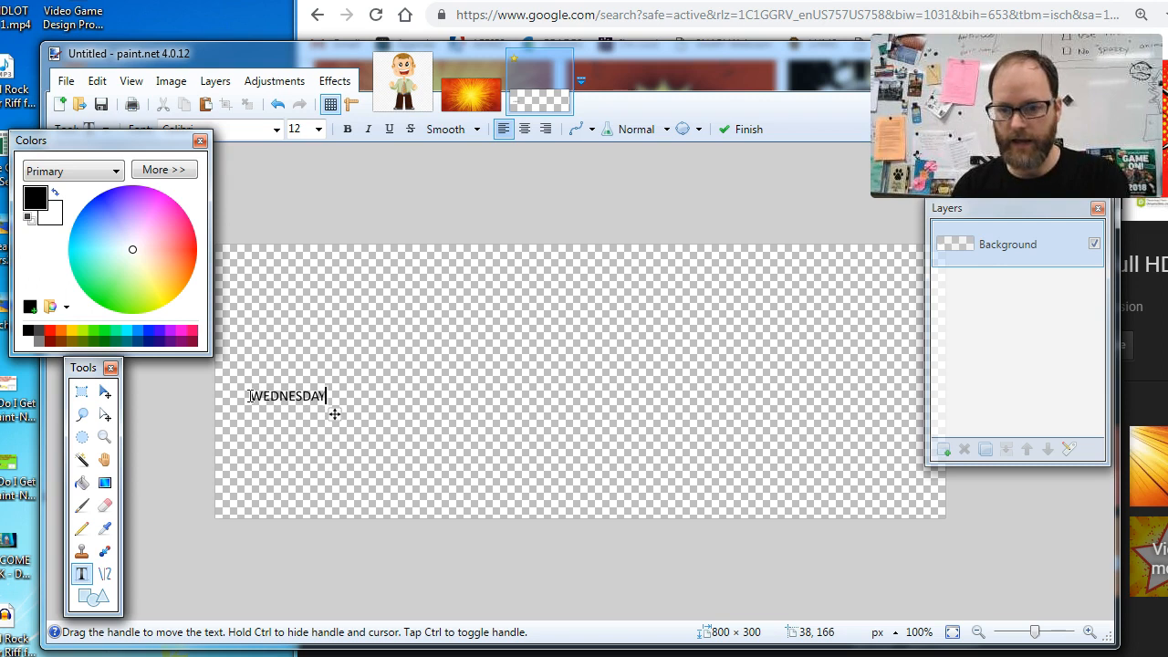
pyautogui.moveTo(338, 418); pyautogui.dragTo(633, 419)
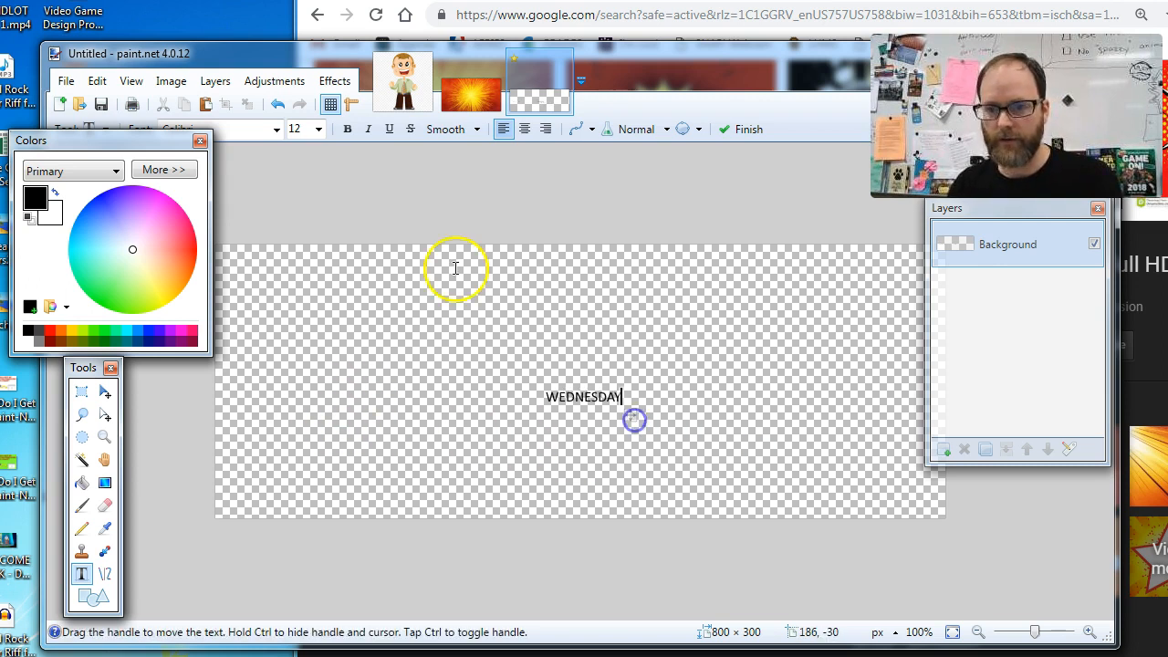
# Try the WEDNESDAY text at sizes 144 and 120, settle on 110, and position the word within the canvas width
pyautogui.click(318, 132)
pyautogui.click(301, 418)
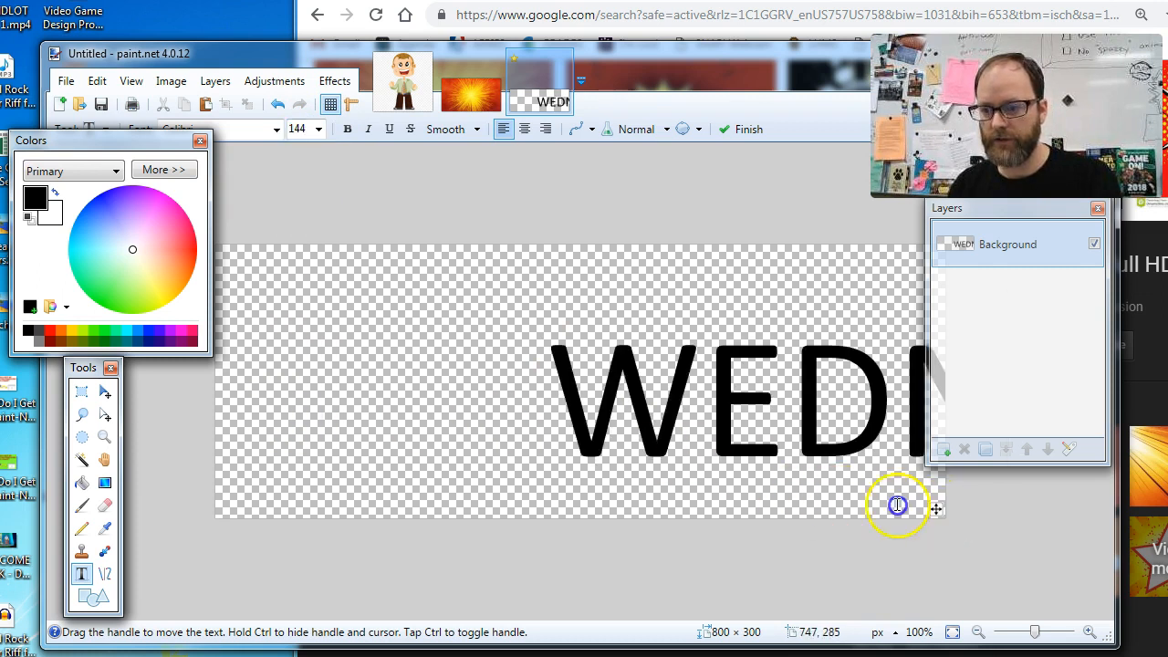
pyautogui.moveTo(933, 501); pyautogui.dragTo(600, 489)
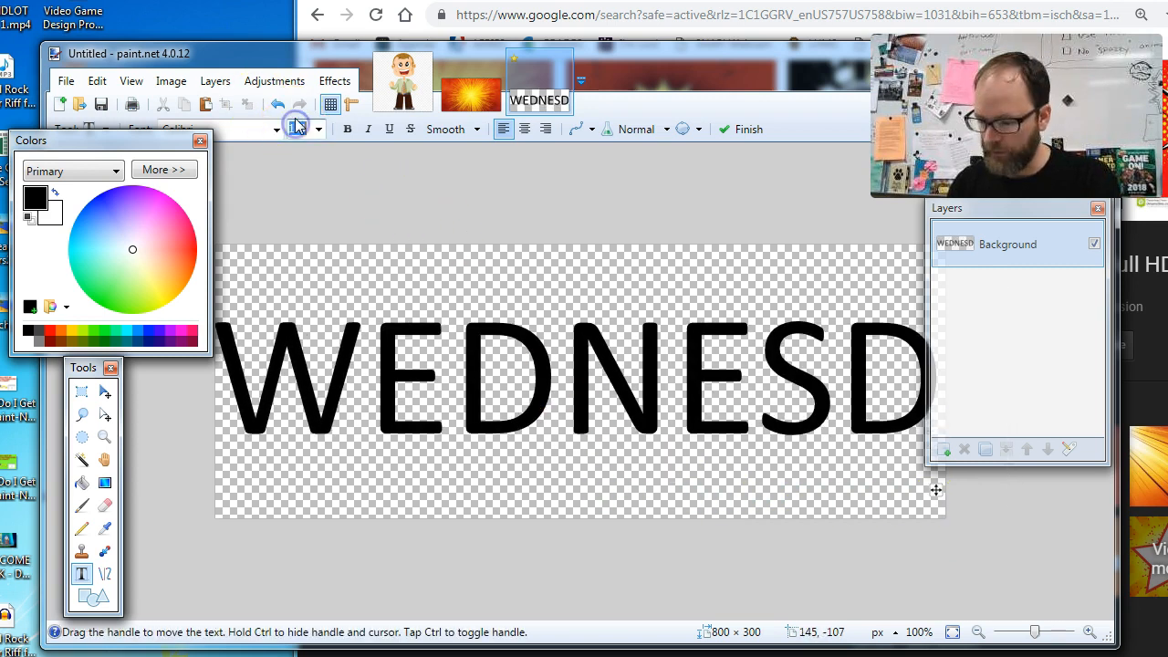
pyautogui.write('120')
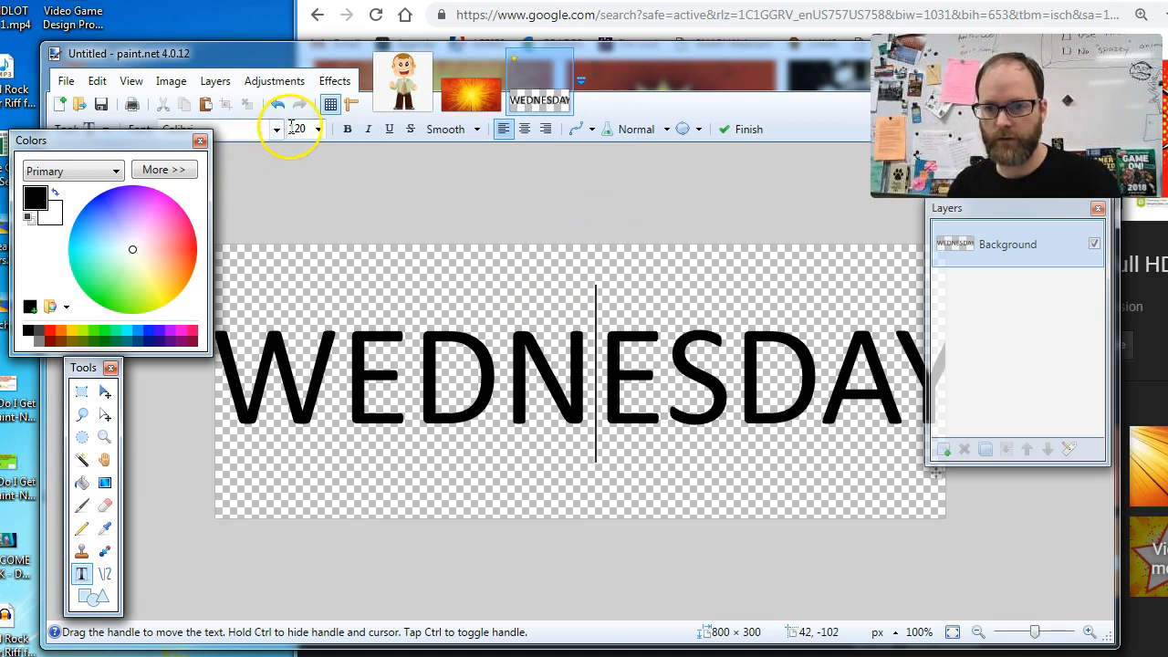
pyautogui.write('110')
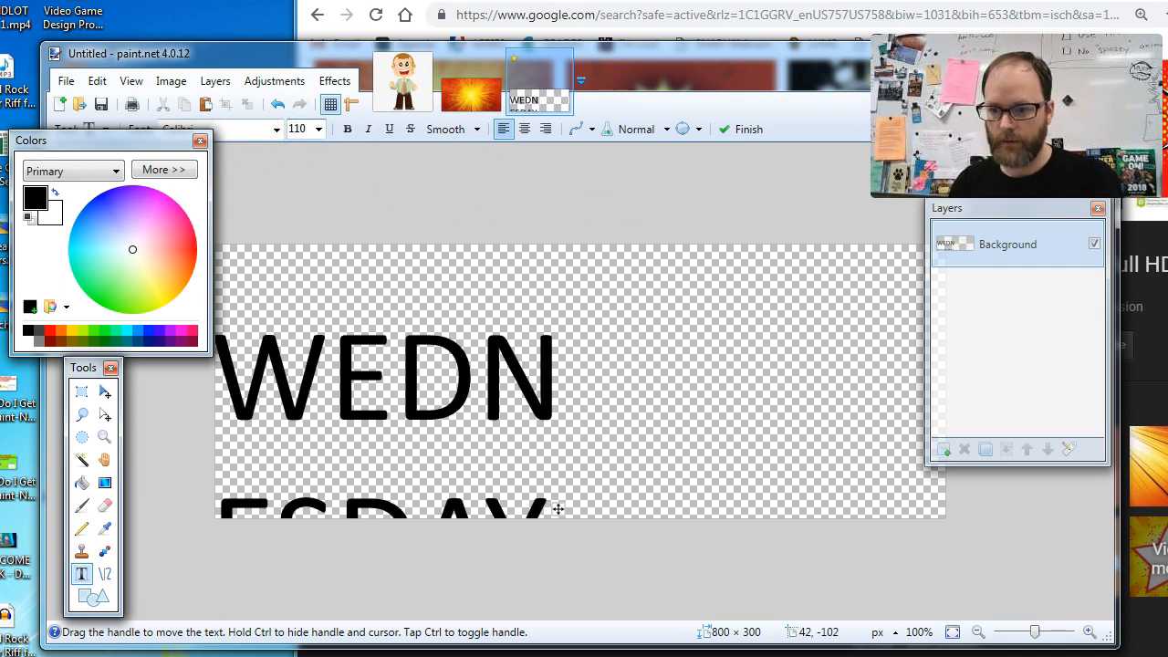
pyautogui.moveTo(912, 466); pyautogui.dragTo(931, 469)
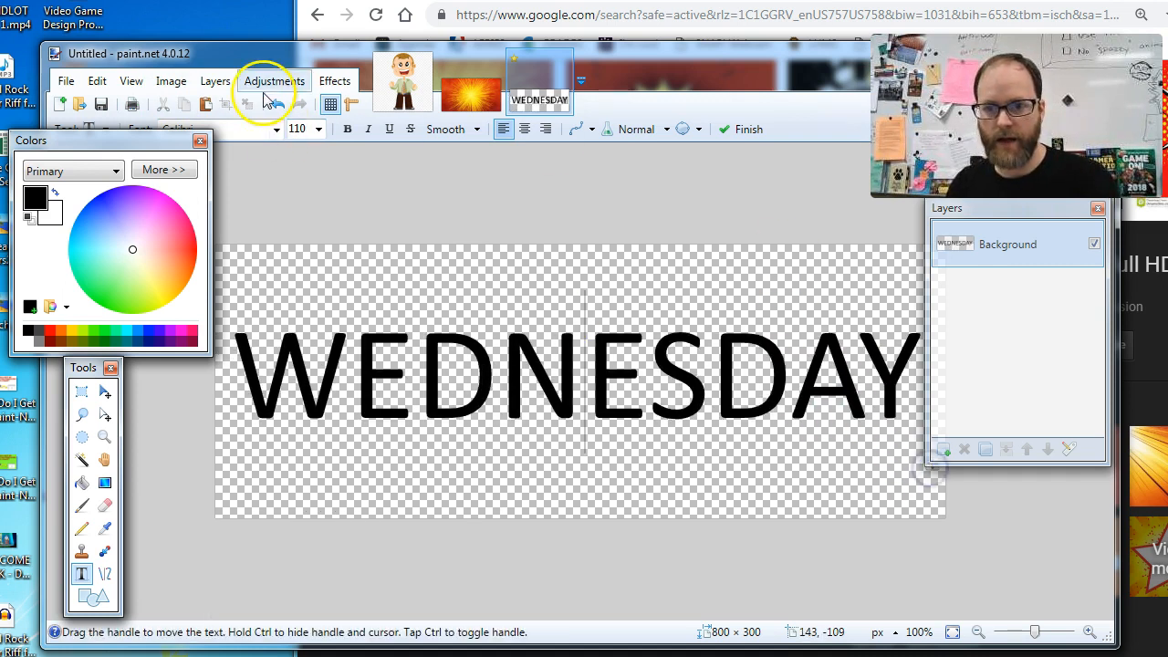
# Change the WEDNESDAY text to the Comical Cartoon font at size 40 and center it on the canvas
pyautogui.click(275, 128)
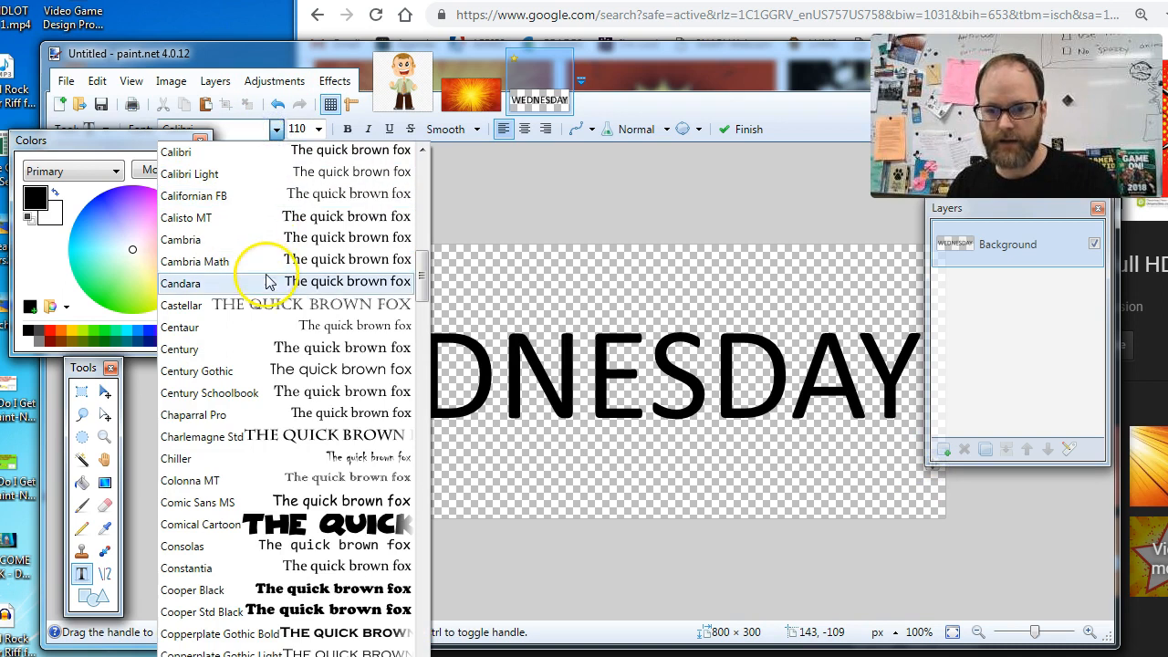
pyautogui.click(283, 524)
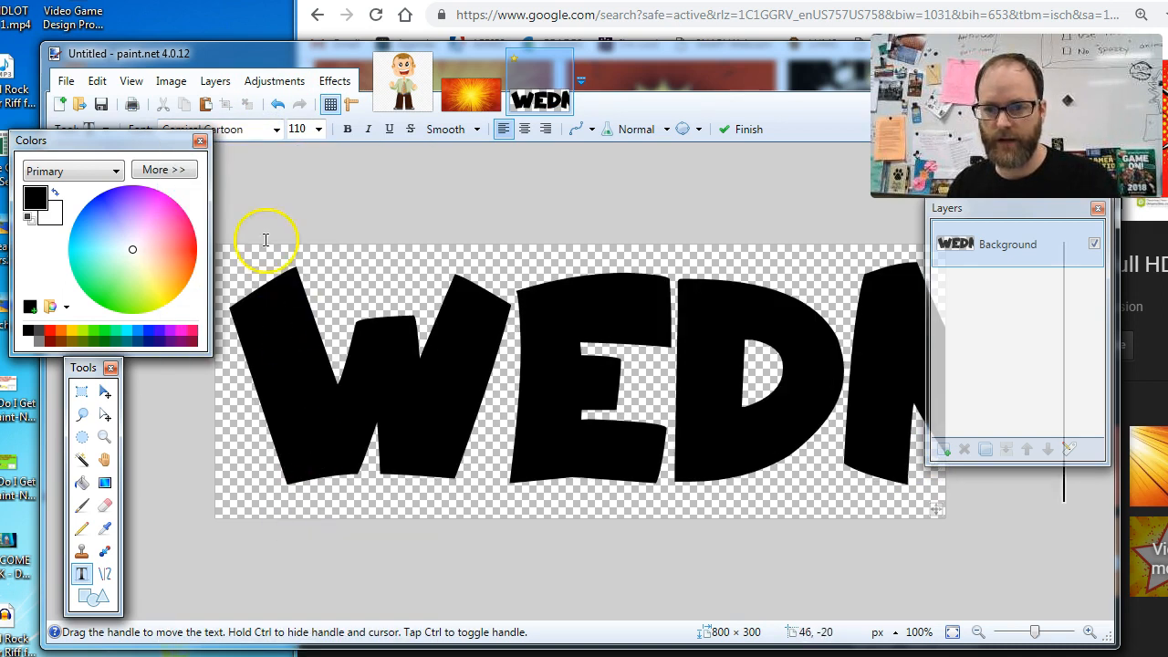
pyautogui.click(299, 129)
pyautogui.write('60')
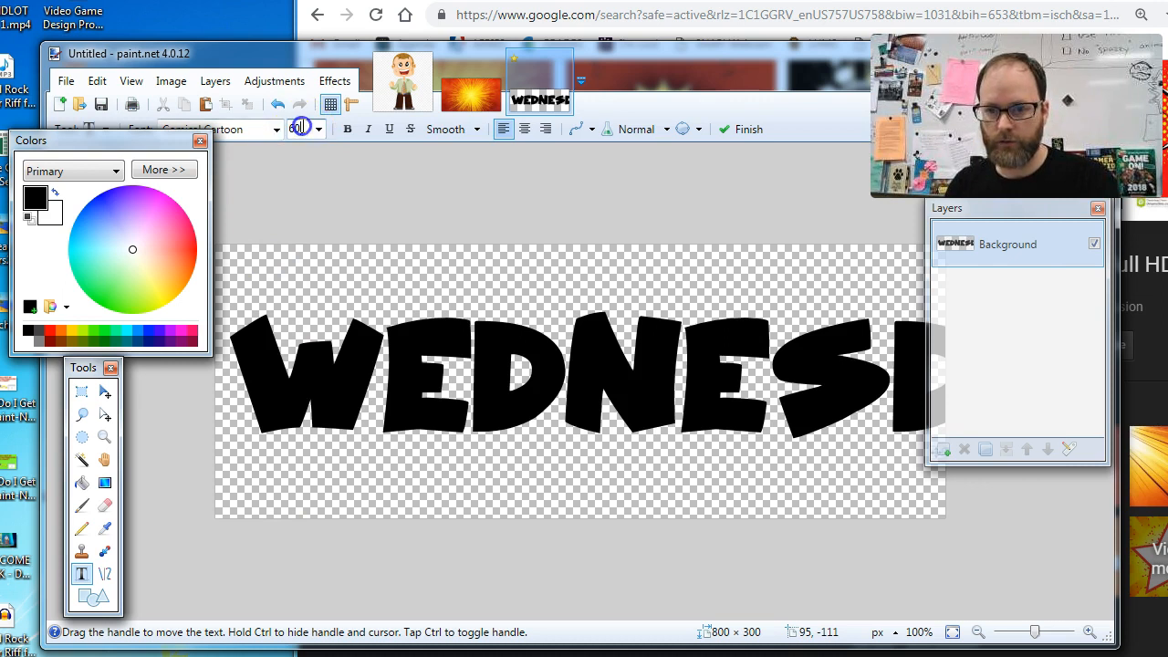
pyautogui.write('40')
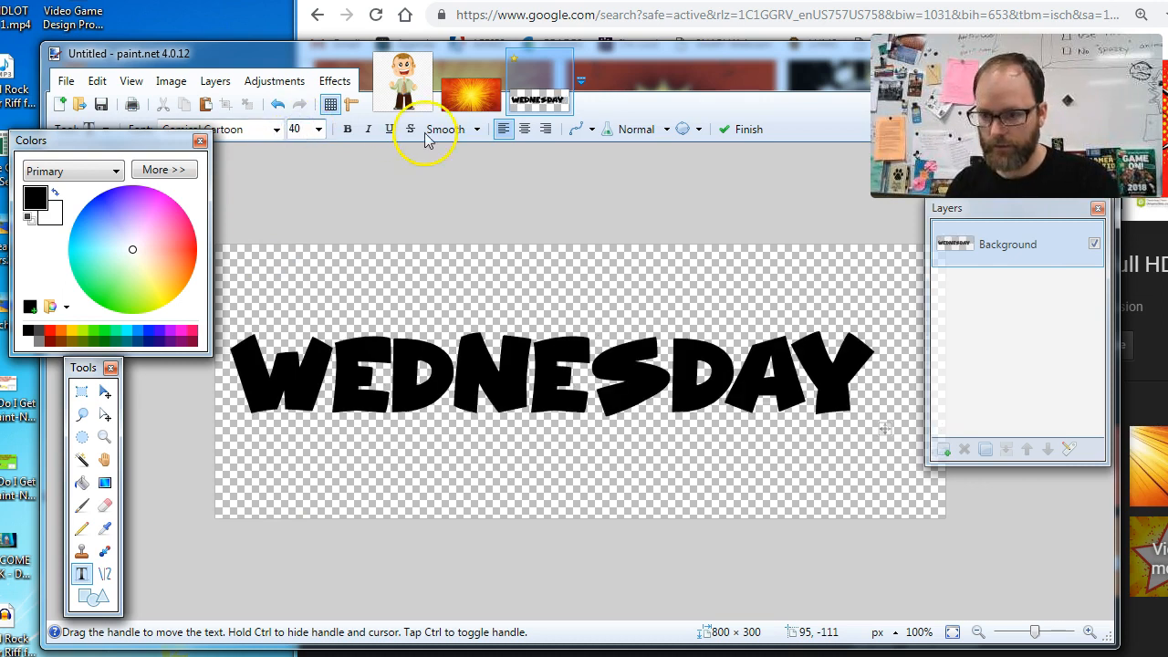
pyautogui.moveTo(884, 428); pyautogui.dragTo(904, 431)
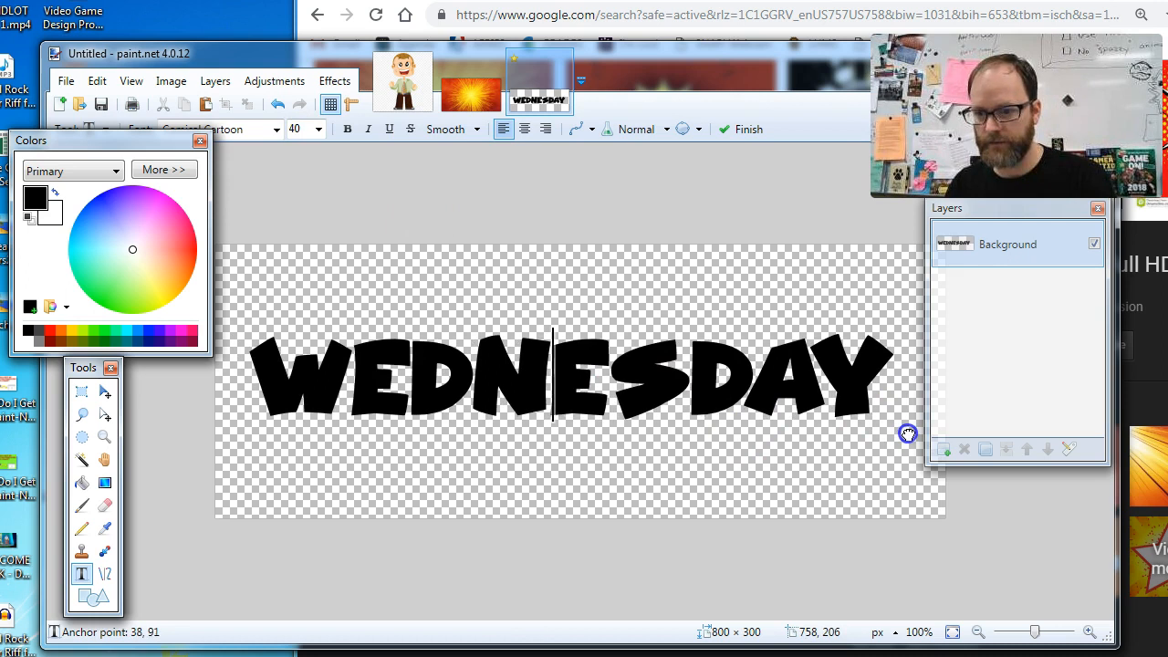
# Save the text graphic to the Desktop as a PNG named WEDNESDAY with auto-detected bit depth
pyautogui.click(574, 422)
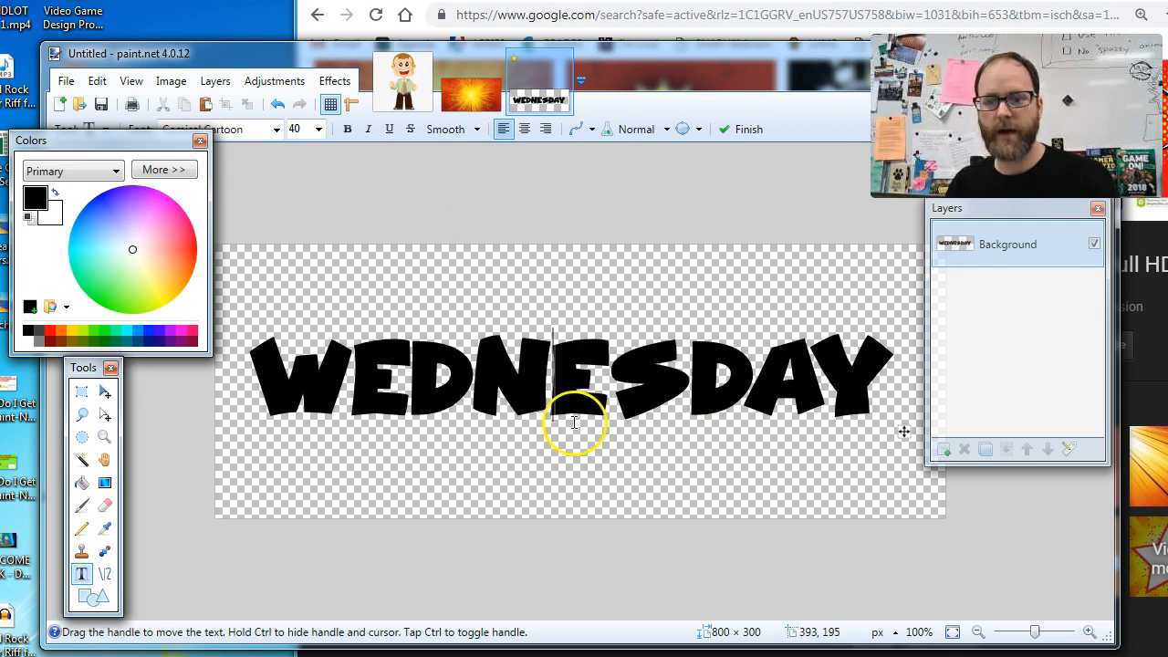
pyautogui.click(66, 81)
pyautogui.click(123, 228)
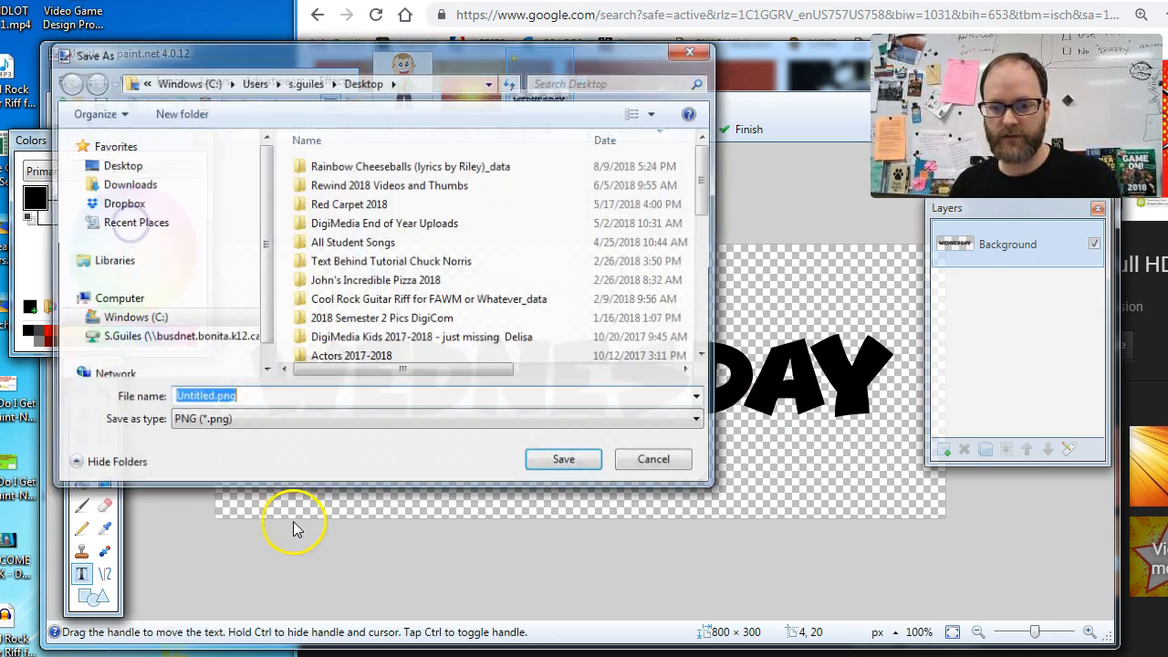
pyautogui.write('WEDNESDAY')
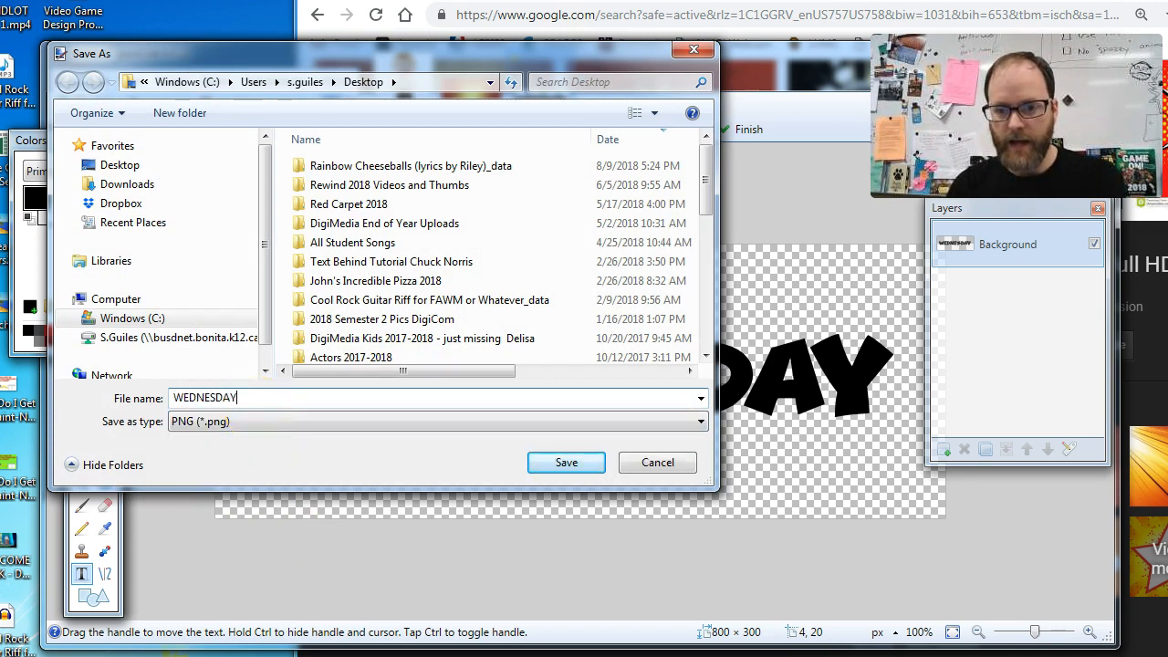
pyautogui.click(540, 468)
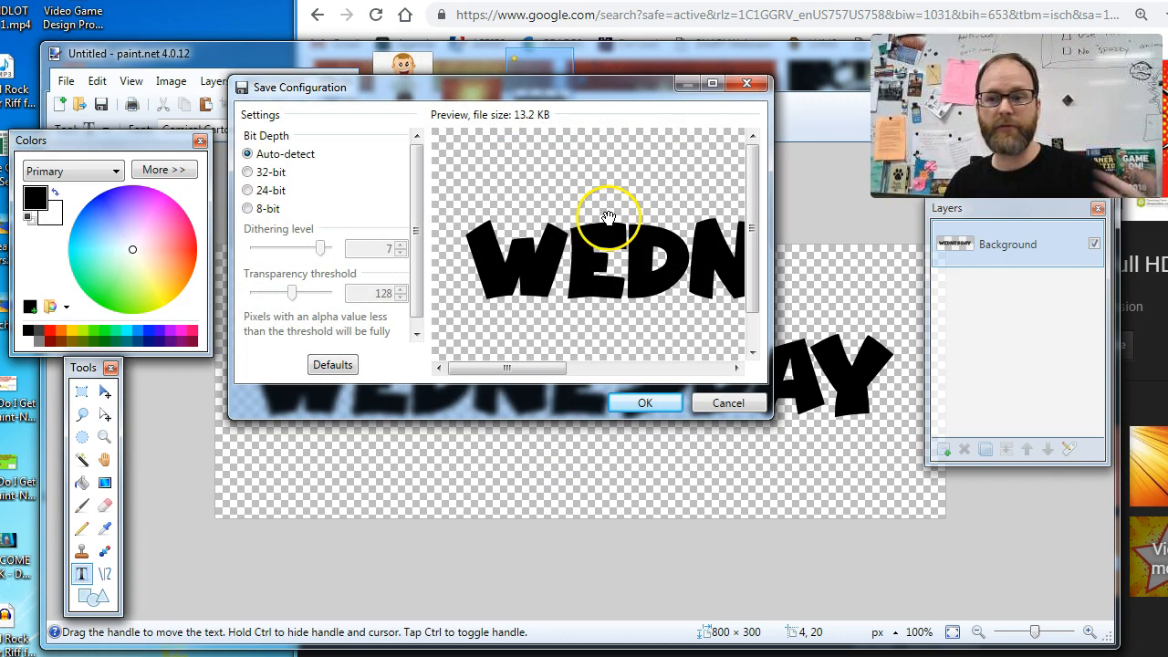
pyautogui.click(660, 411)
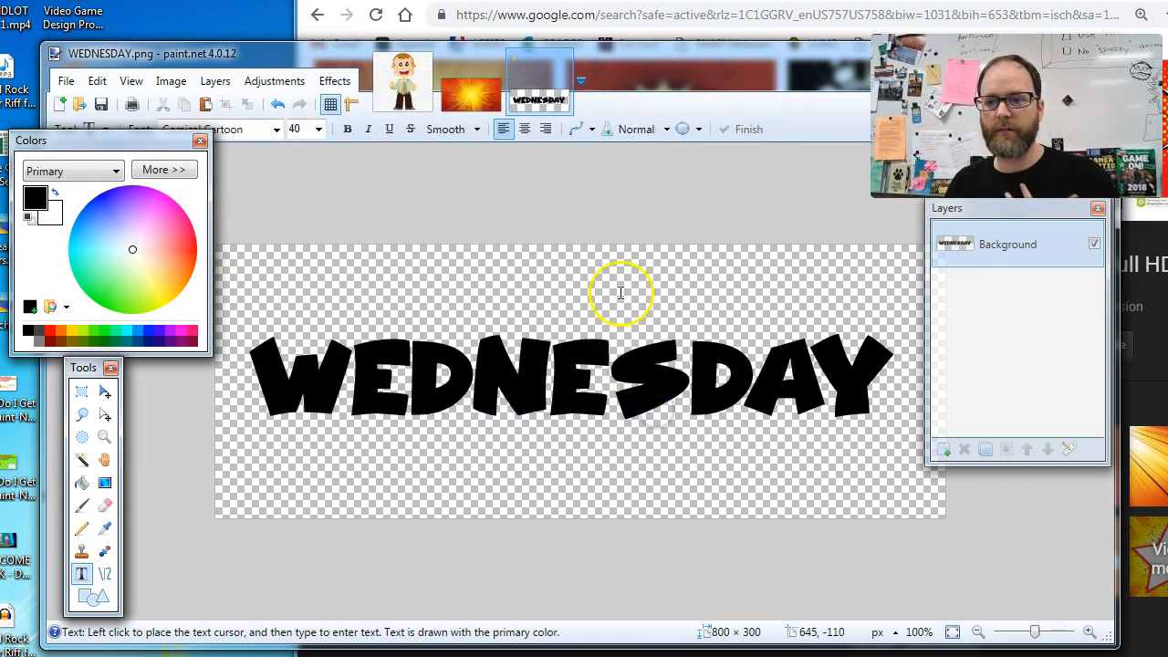
# Switch to Pivot Animator, load "explosion background.png" as the background, and match the animation dimensions to the image
pyautogui.moveTo(842, 88)
pyautogui.mouseDown()
pyautogui.moveTo(812, 173)
pyautogui.moveTo(843, 292)
pyautogui.mouseUp()
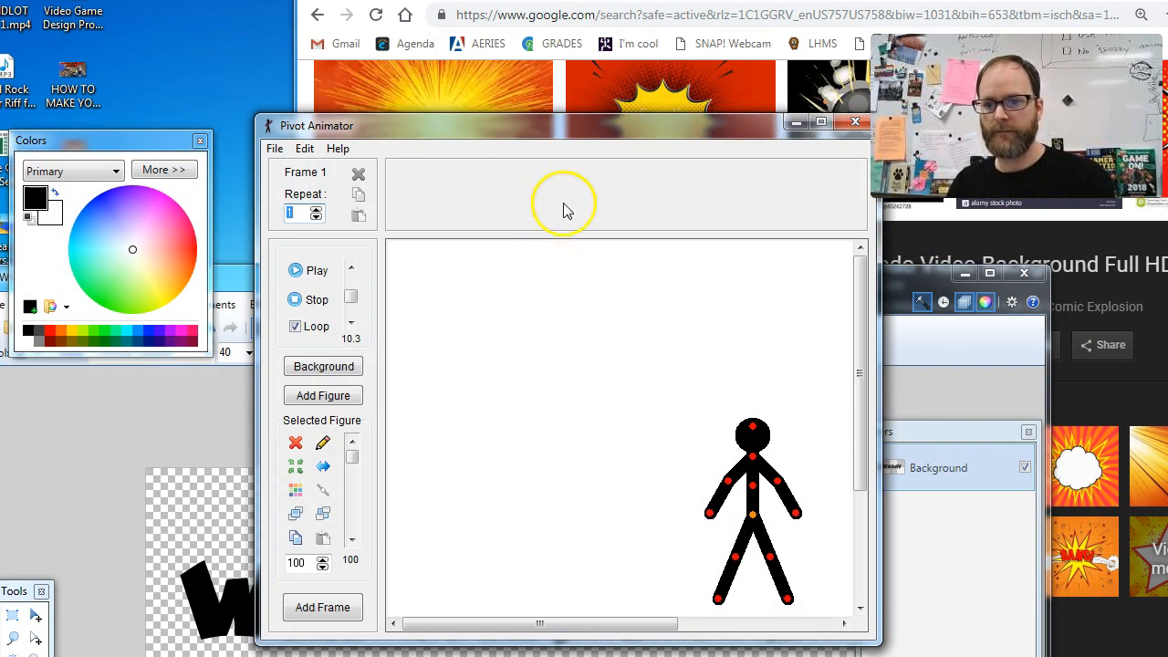
pyautogui.click(273, 149)
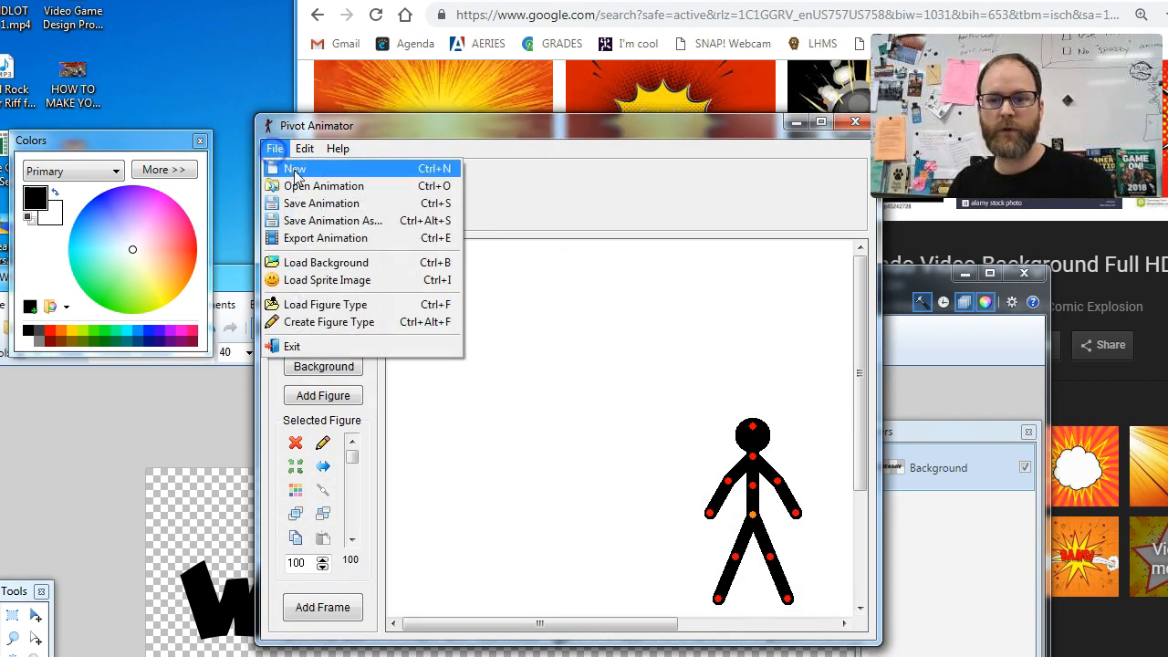
pyautogui.click(345, 265)
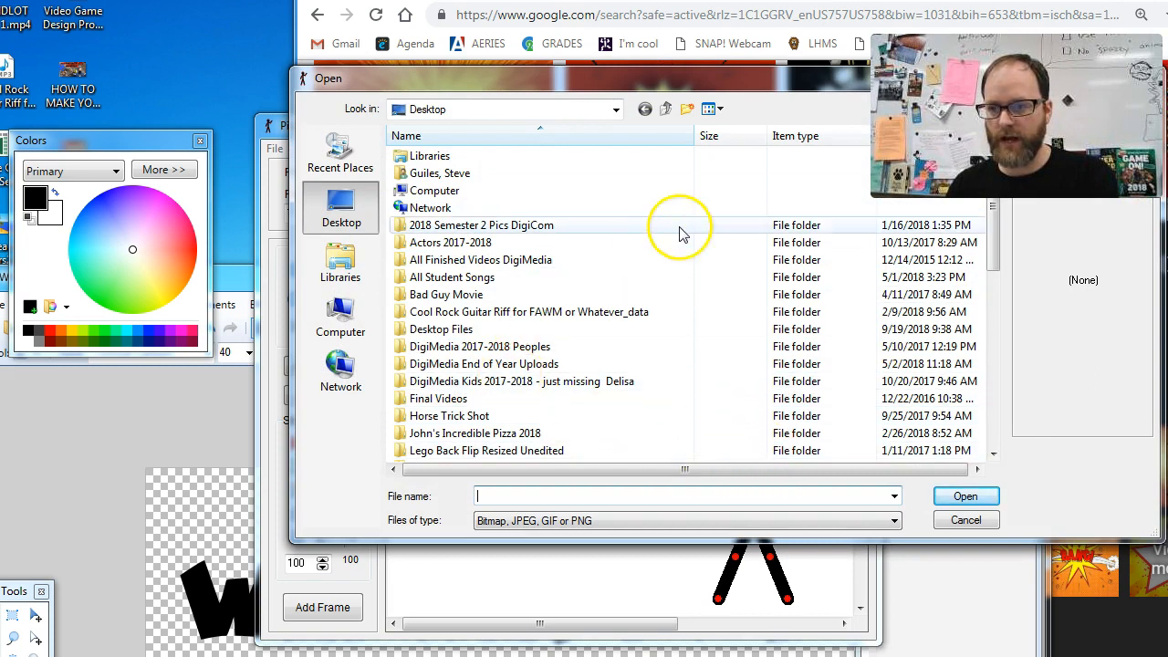
pyautogui.moveTo(723, 88); pyautogui.dragTo(491, 84)
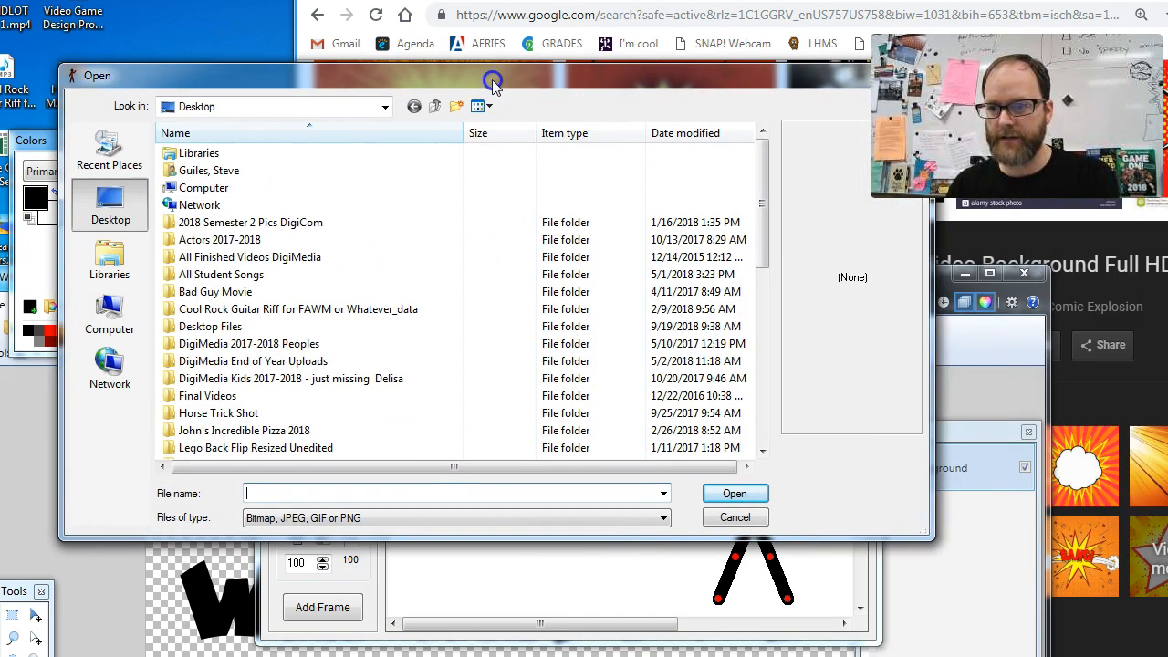
pyautogui.click(690, 133)
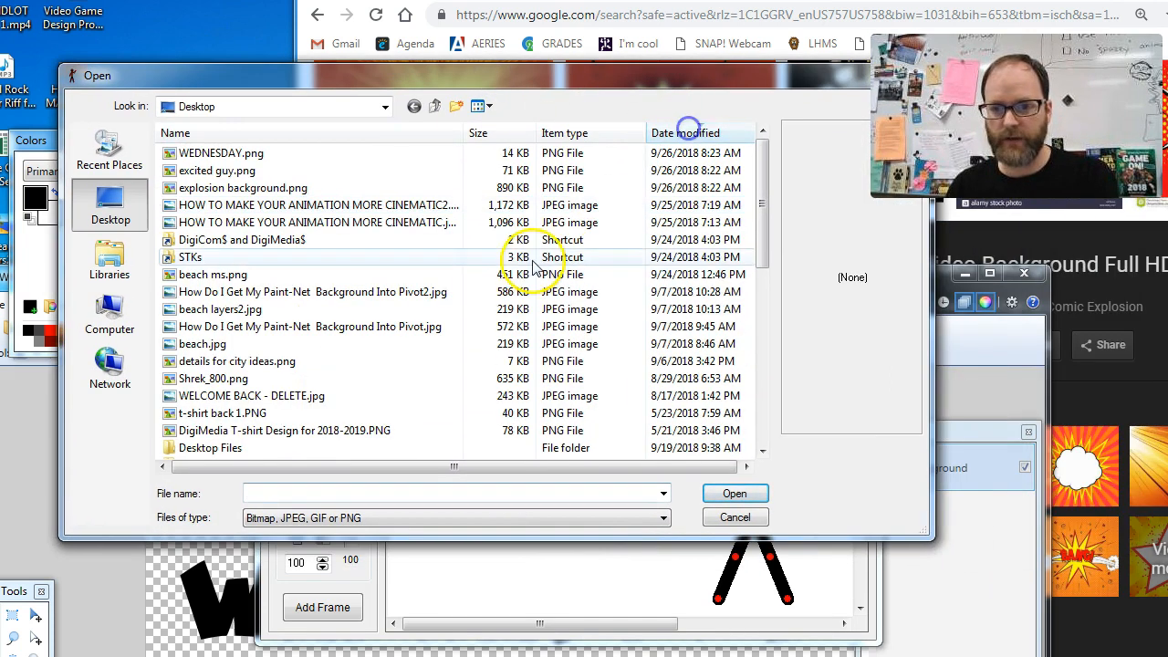
pyautogui.click(244, 187)
pyautogui.click(737, 494)
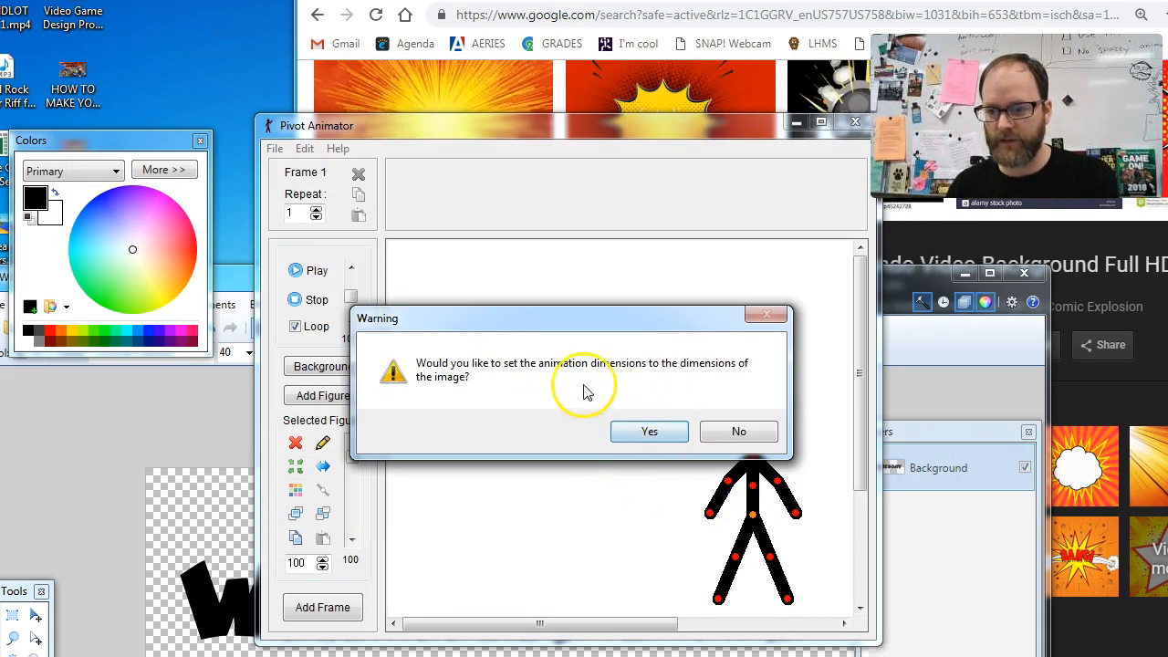
pyautogui.click(665, 441)
# Enlarge the Pivot Animator window to show the whole background and move the stick figure off the canvas
pyautogui.moveTo(529, 130); pyautogui.dragTo(318, 109)
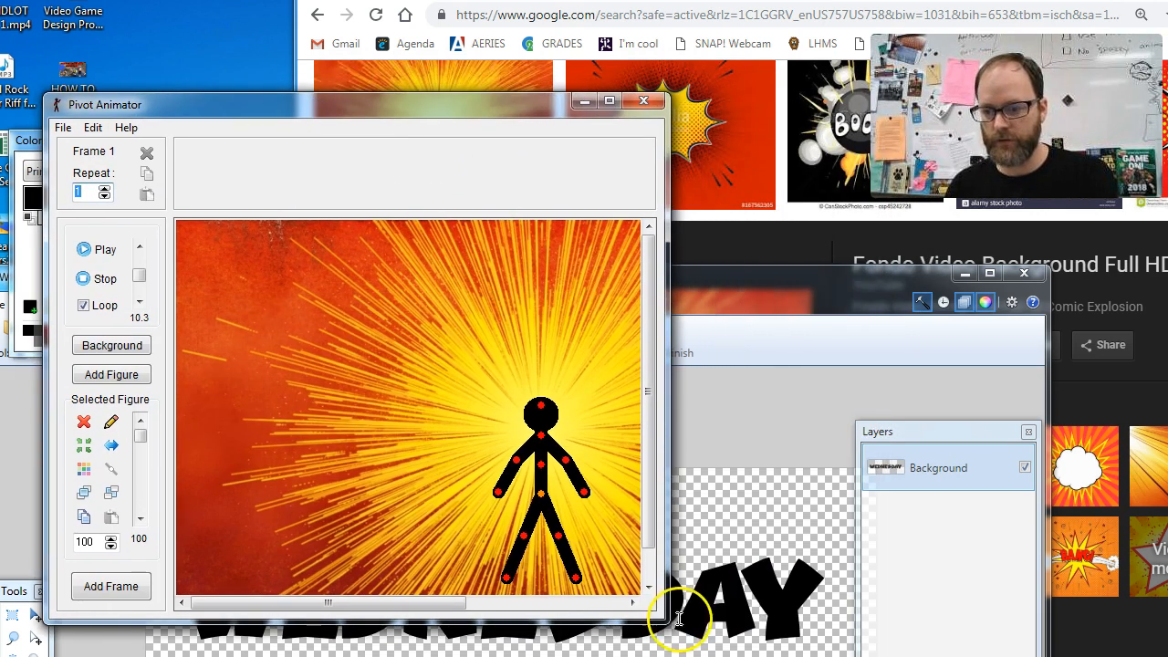
pyautogui.moveTo(665, 621); pyautogui.dragTo(1082, 644)
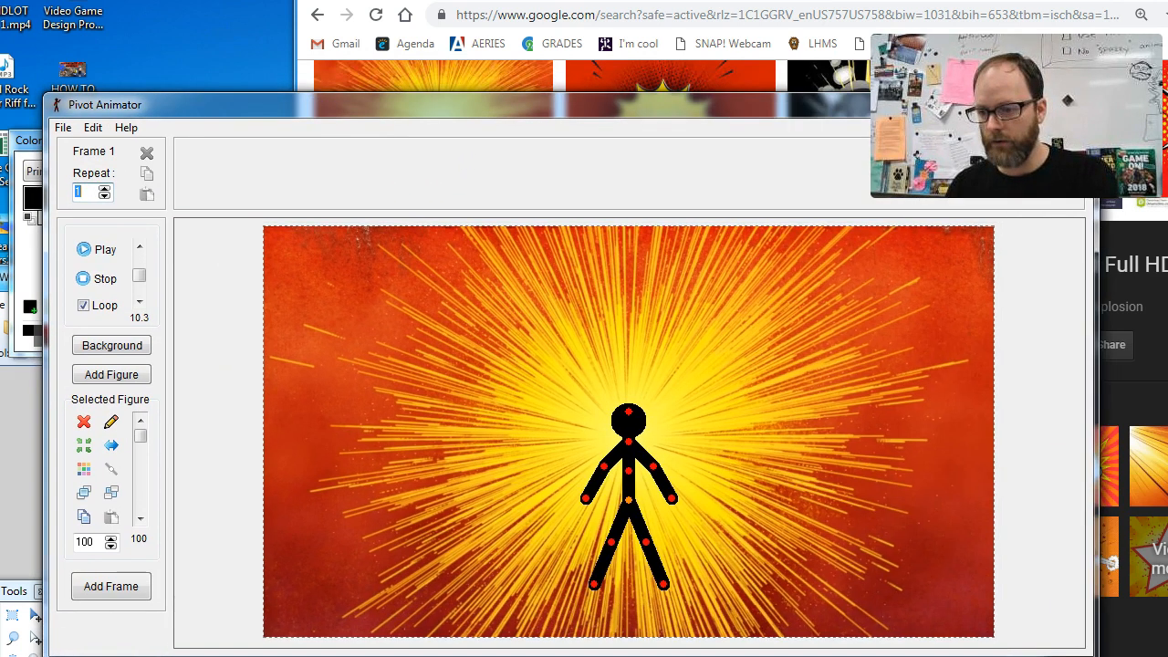
pyautogui.moveTo(430, 98); pyautogui.dragTo(387, 50)
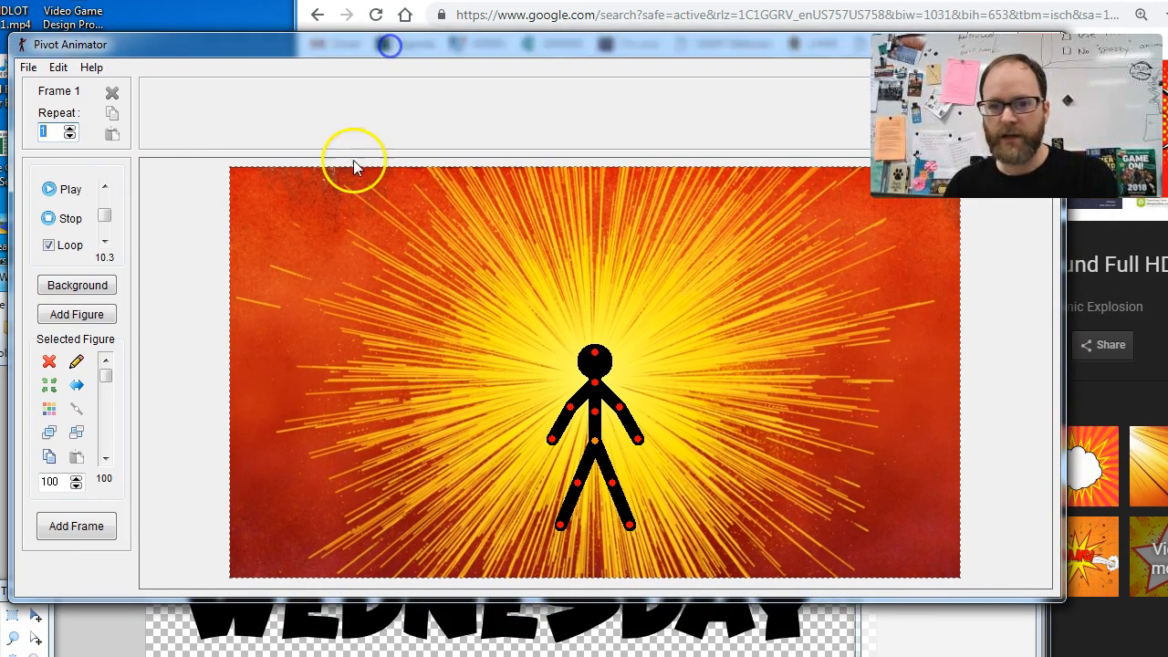
pyautogui.click(28, 68)
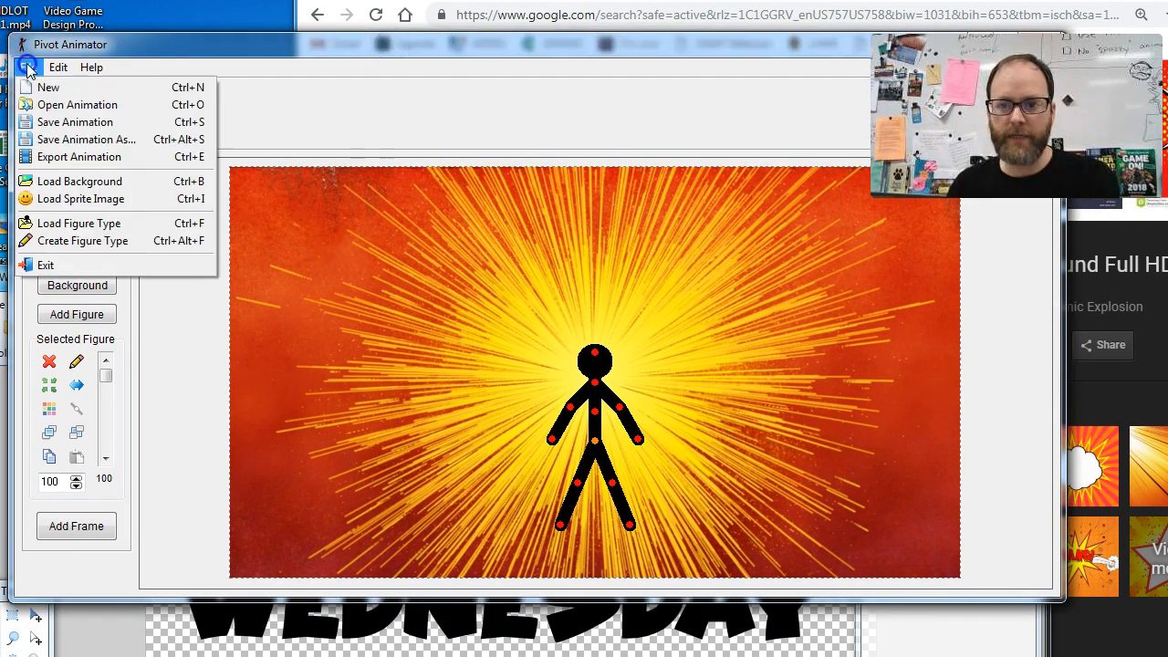
pyautogui.moveTo(591, 447); pyautogui.dragTo(170, 367)
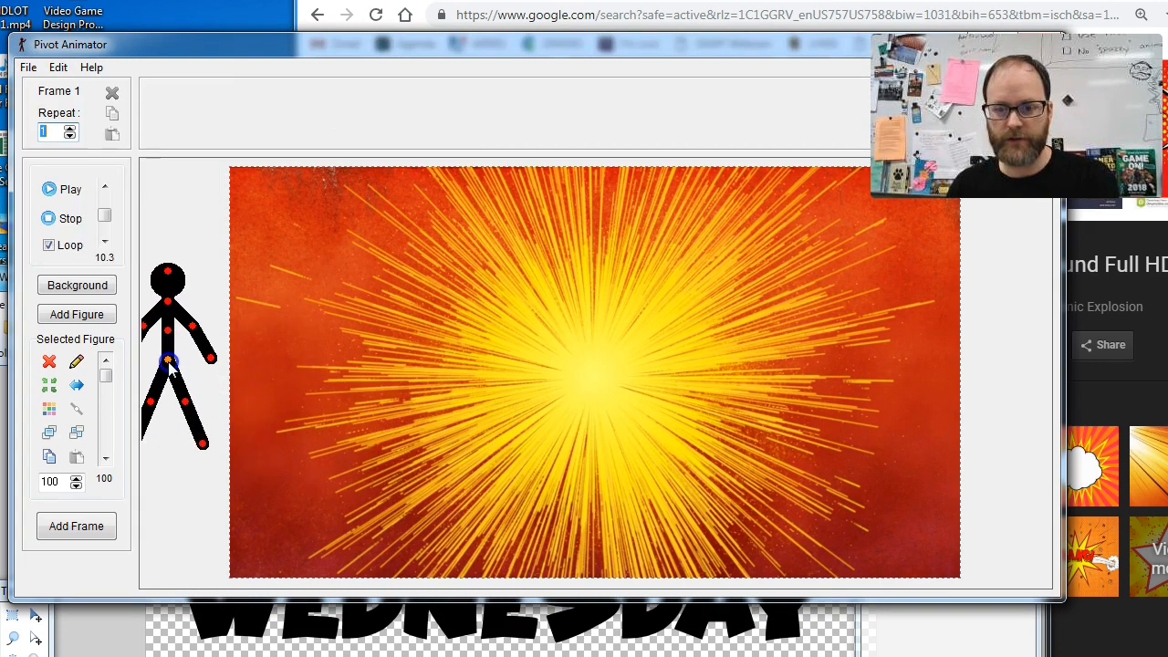
# Load "excited guy.png" as a sprite image and place it at the center of the explosion background
pyautogui.click(28, 67)
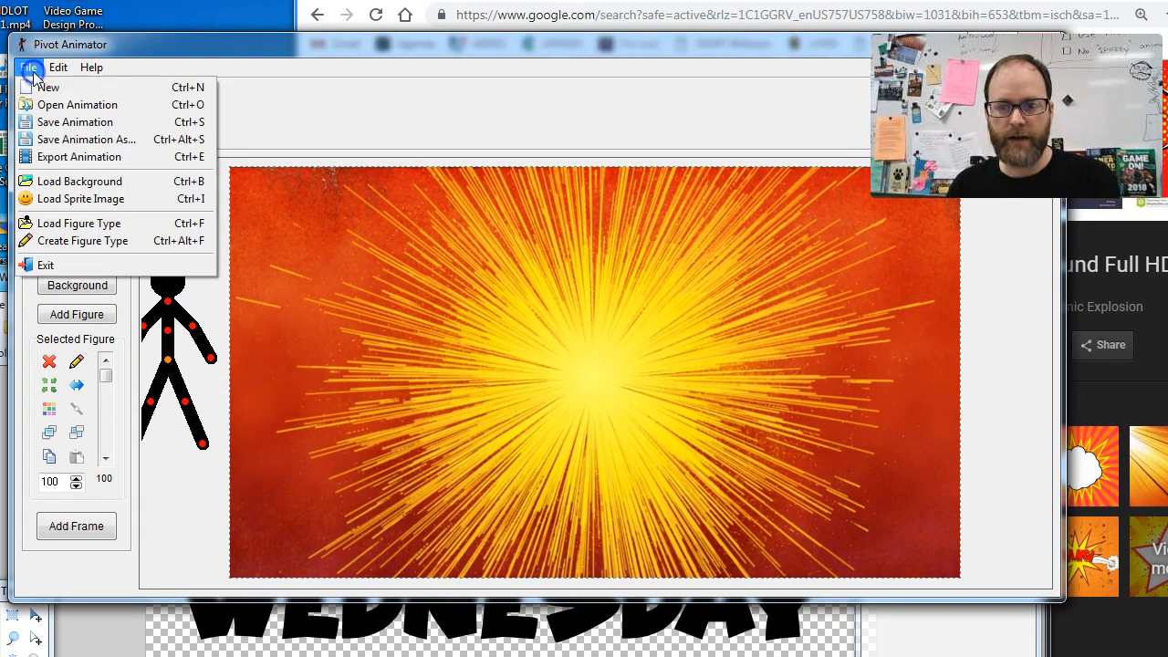
pyautogui.click(95, 201)
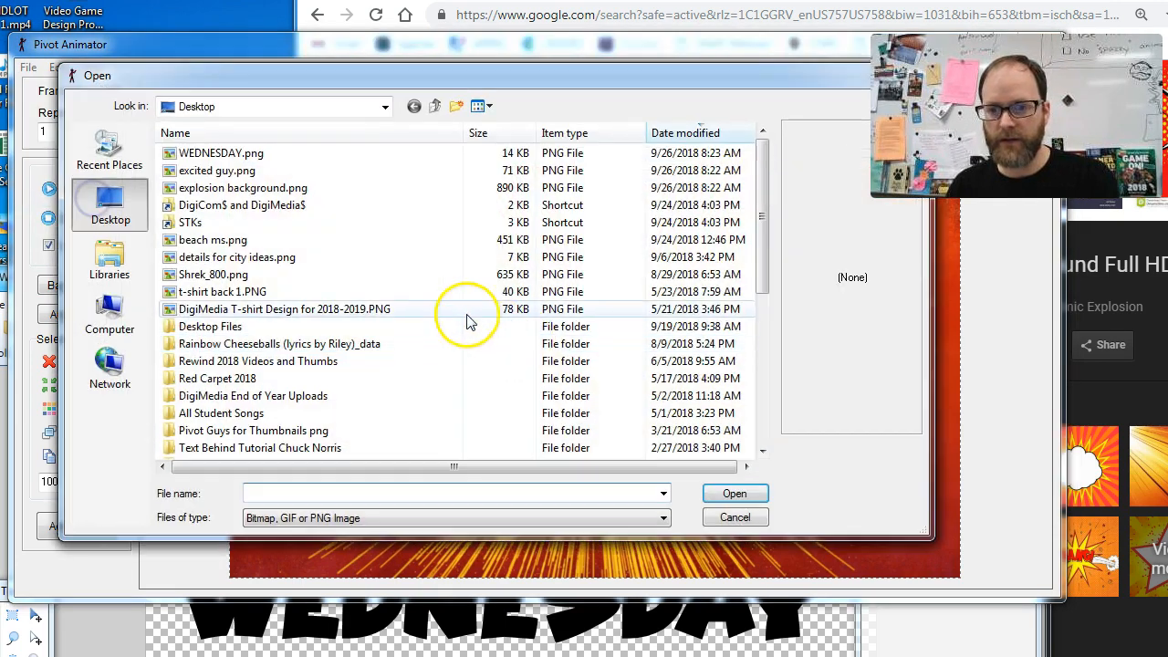
pyautogui.click(251, 186)
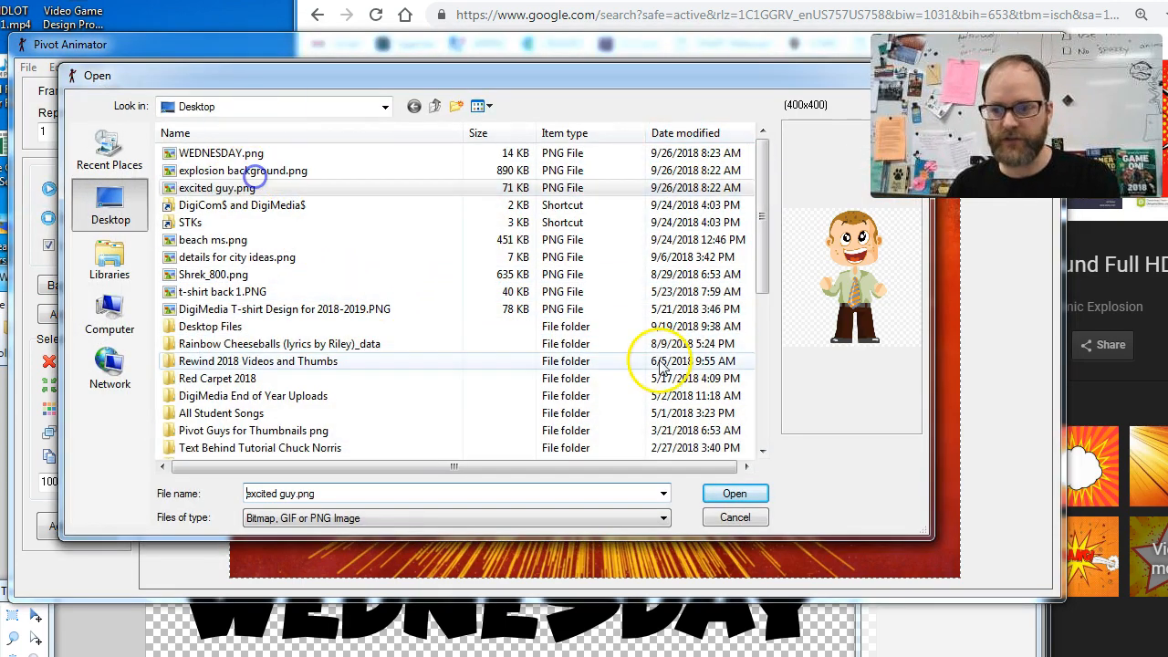
pyautogui.click(735, 492)
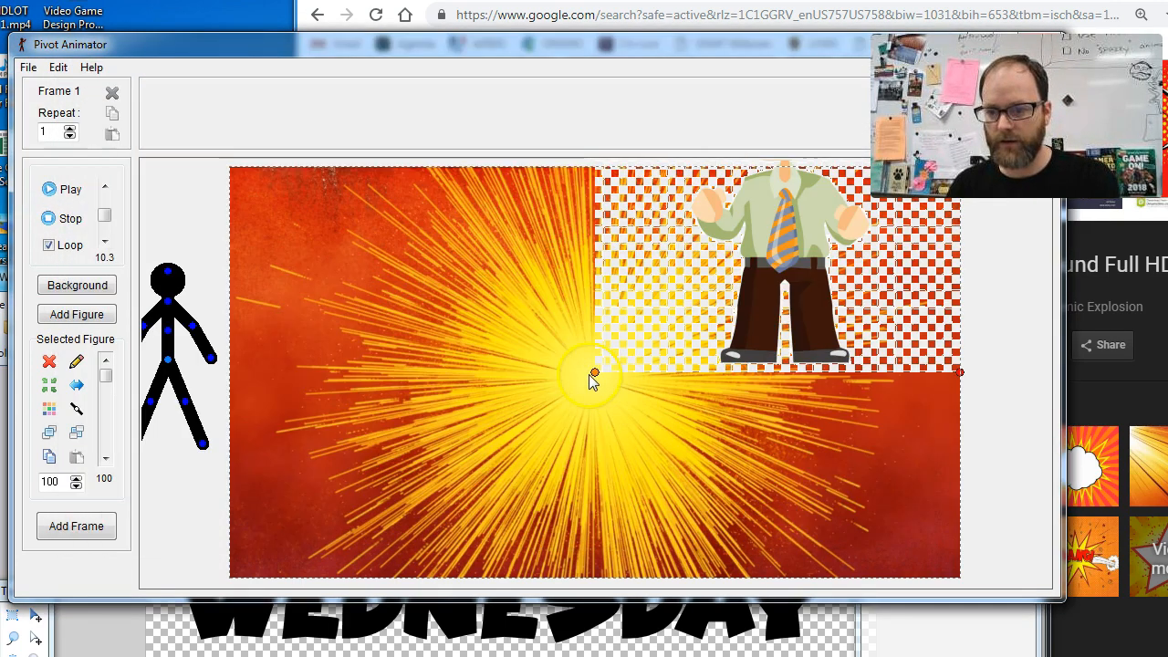
pyautogui.moveTo(596, 374); pyautogui.dragTo(417, 557)
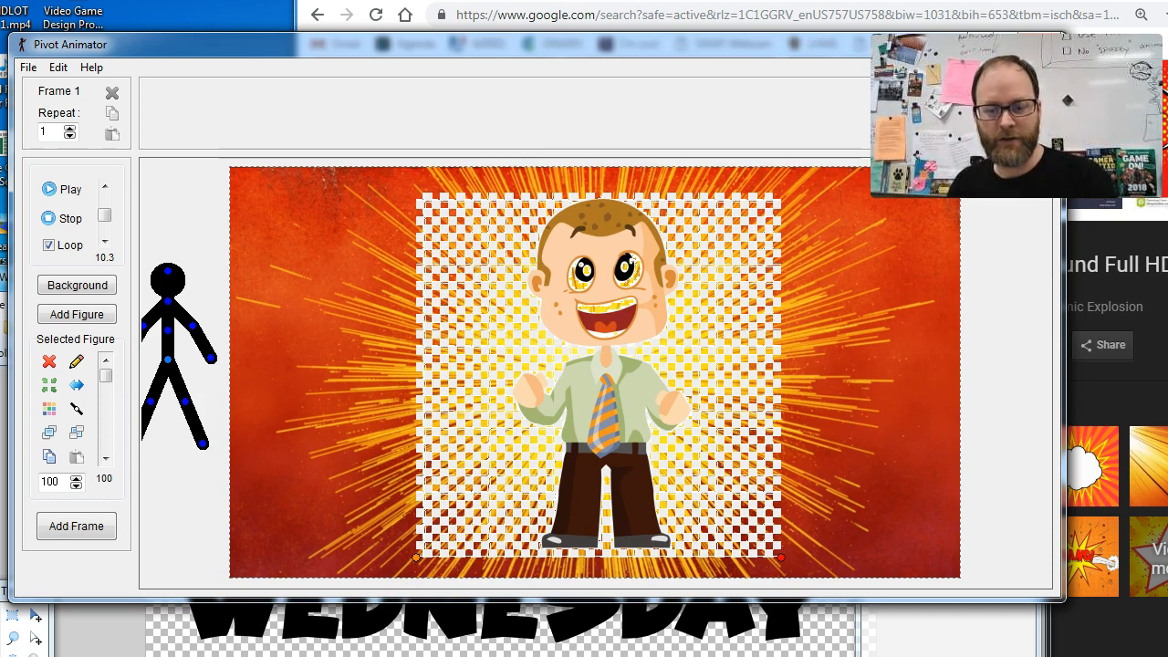
# Switch to the excited guy image in paint.net, add a new layer, and move it below the character layer
pyautogui.click(1, 279)
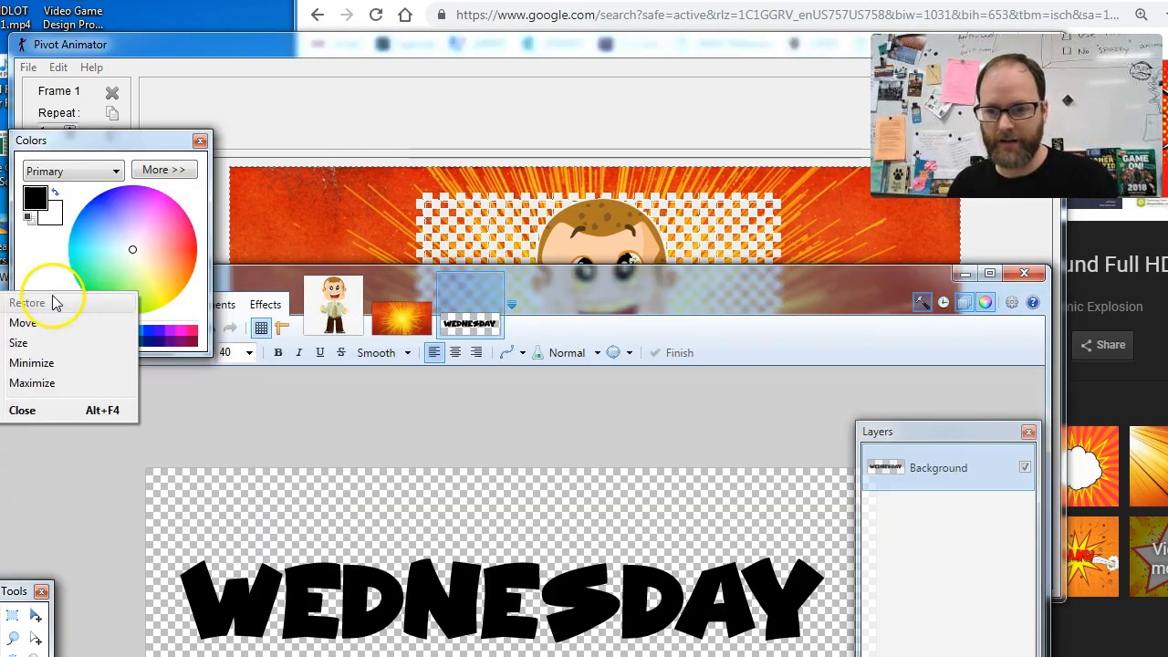
pyautogui.click(324, 311)
pyautogui.moveTo(672, 299); pyautogui.dragTo(661, 169)
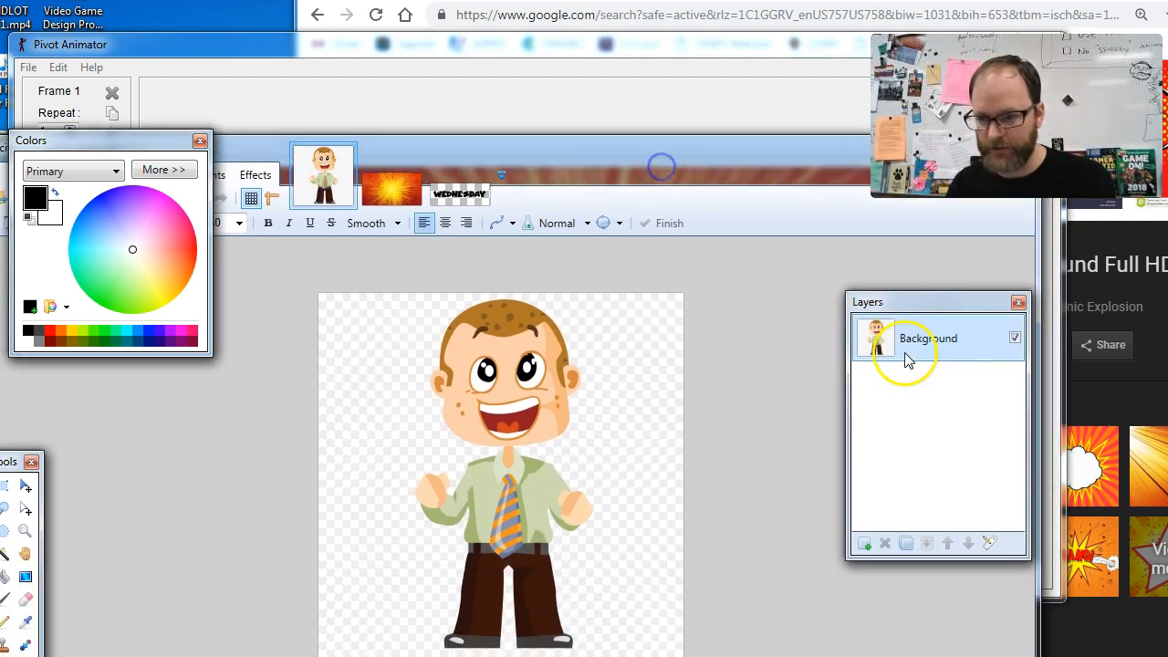
pyautogui.click(866, 545)
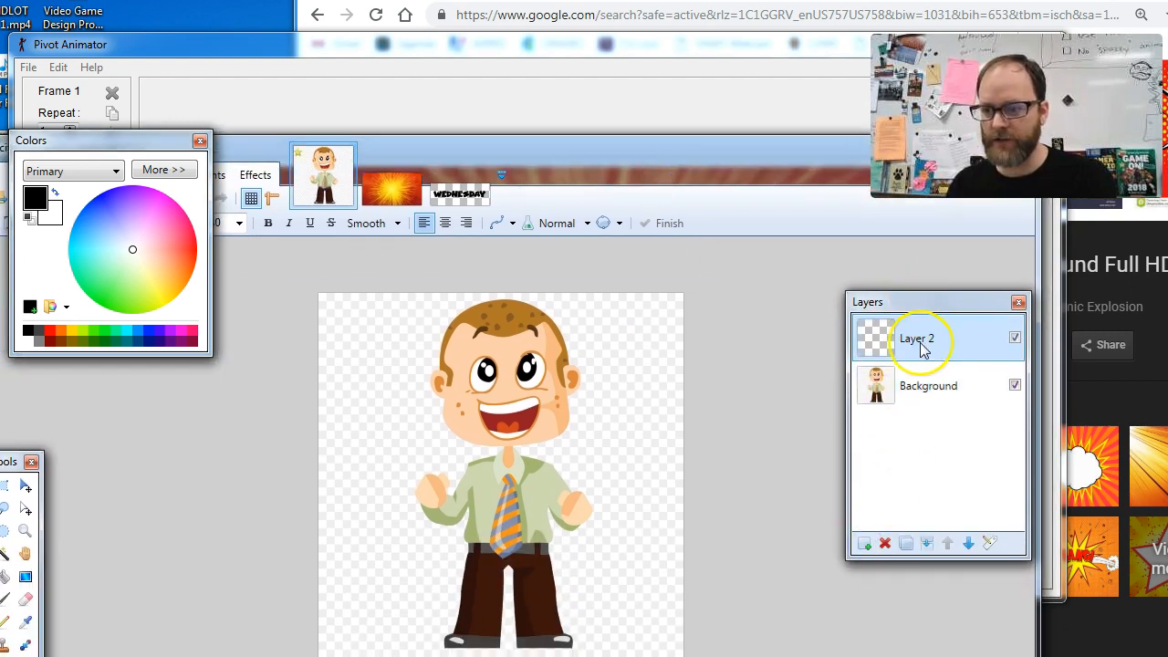
pyautogui.moveTo(918, 334); pyautogui.dragTo(923, 391)
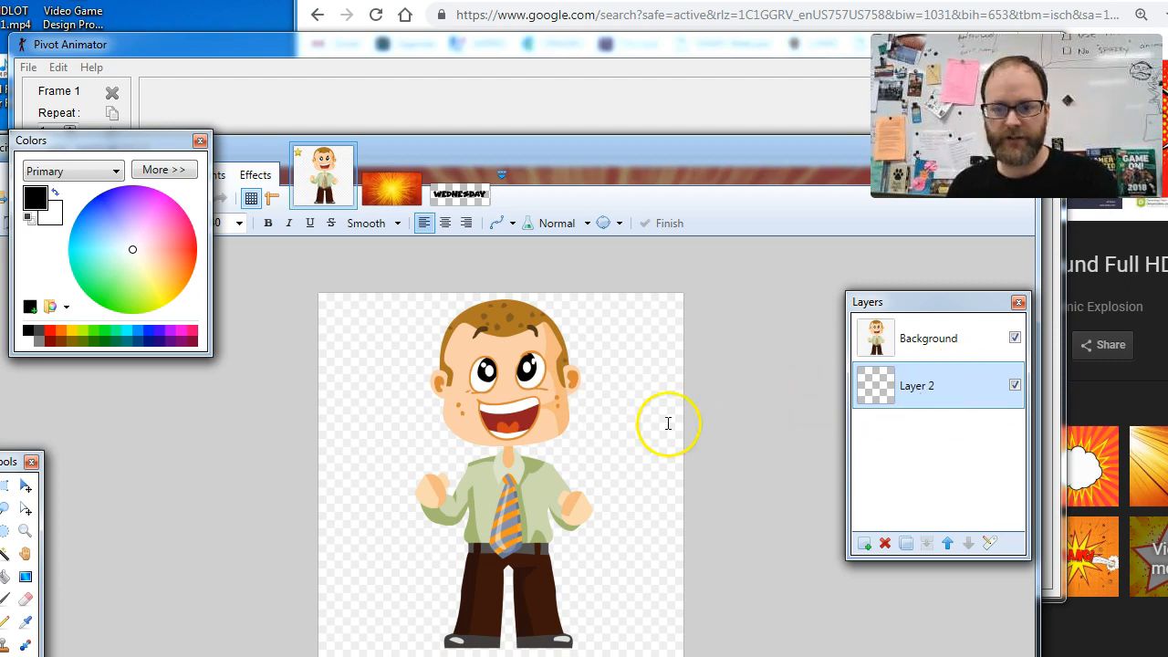
# Fill the new layer under the character with bright green using the Paint Bucket
pyautogui.moveTo(4, 467); pyautogui.dragTo(25, 454)
pyautogui.click(117, 308)
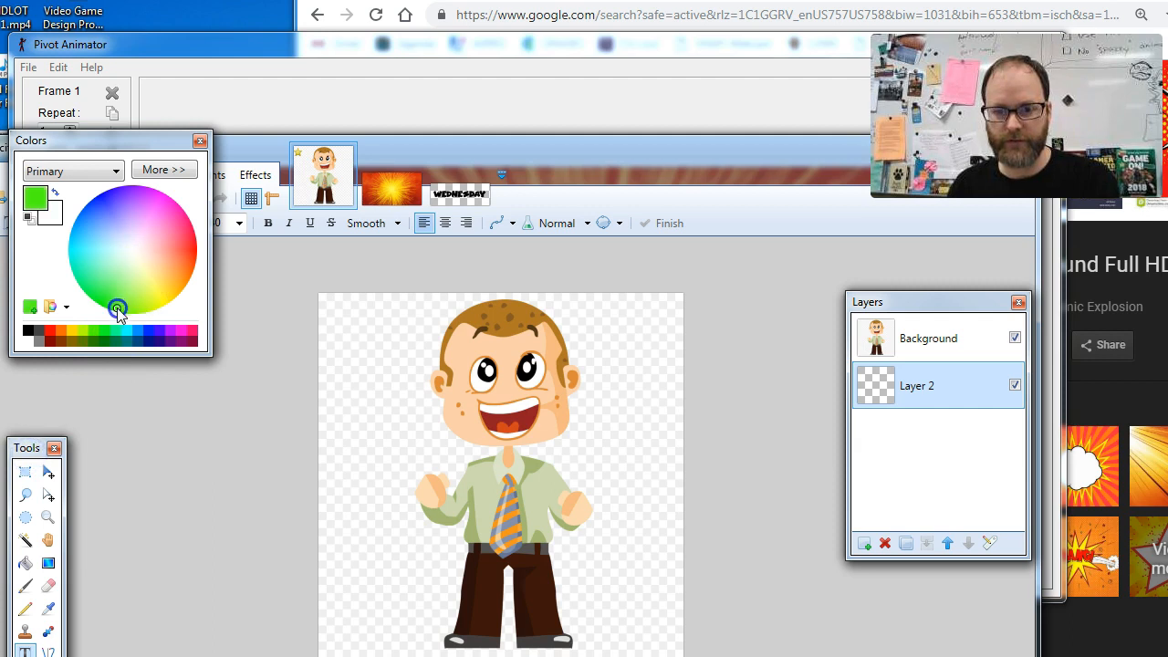
pyautogui.click(25, 563)
pyautogui.click(640, 436)
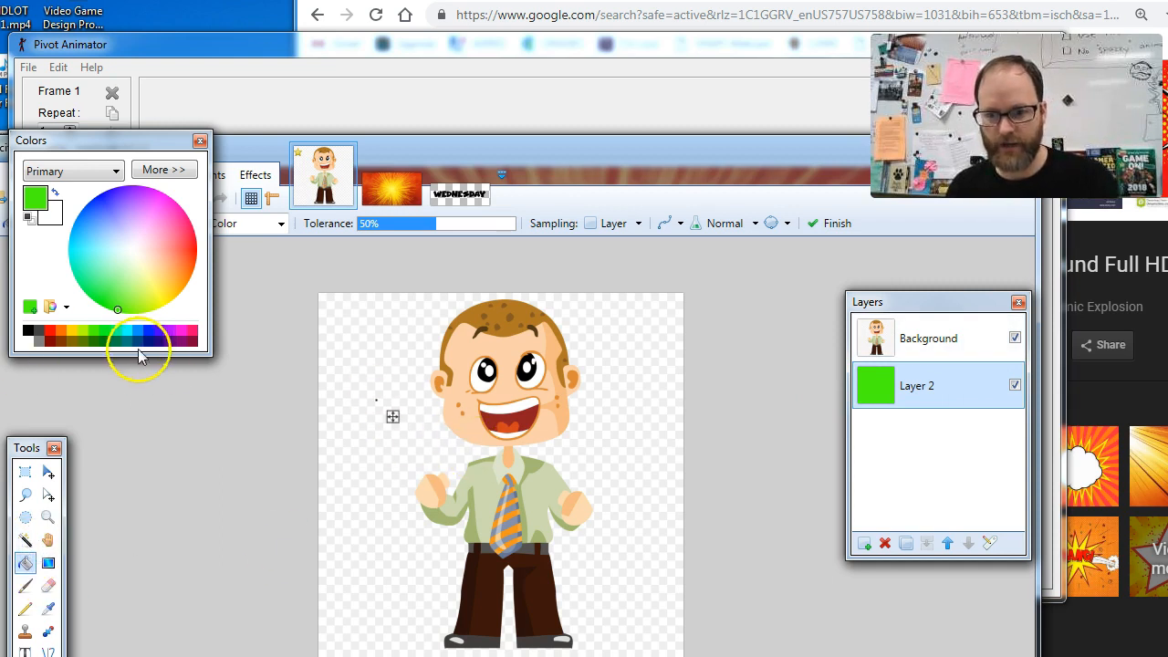
# Select the checkerboard around the character on the Background layer with the Magic Wand at 24% tolerance and delete it
pyautogui.click(24, 540)
pyautogui.click(374, 408)
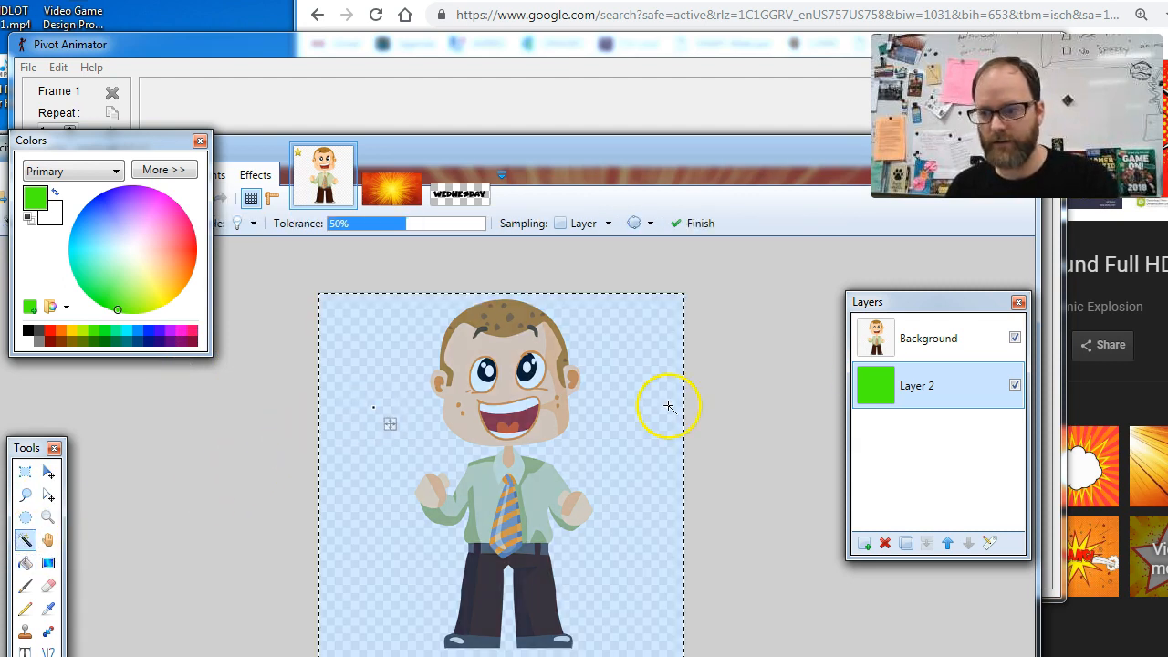
pyautogui.click(920, 347)
pyautogui.click(394, 410)
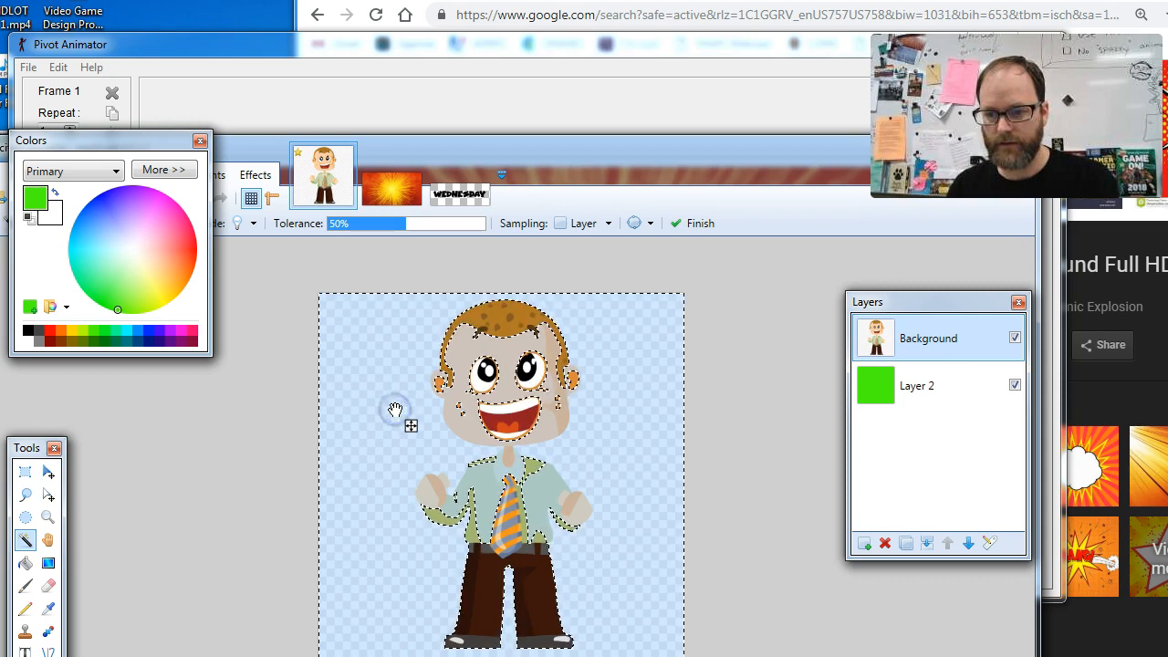
pyautogui.click(376, 222)
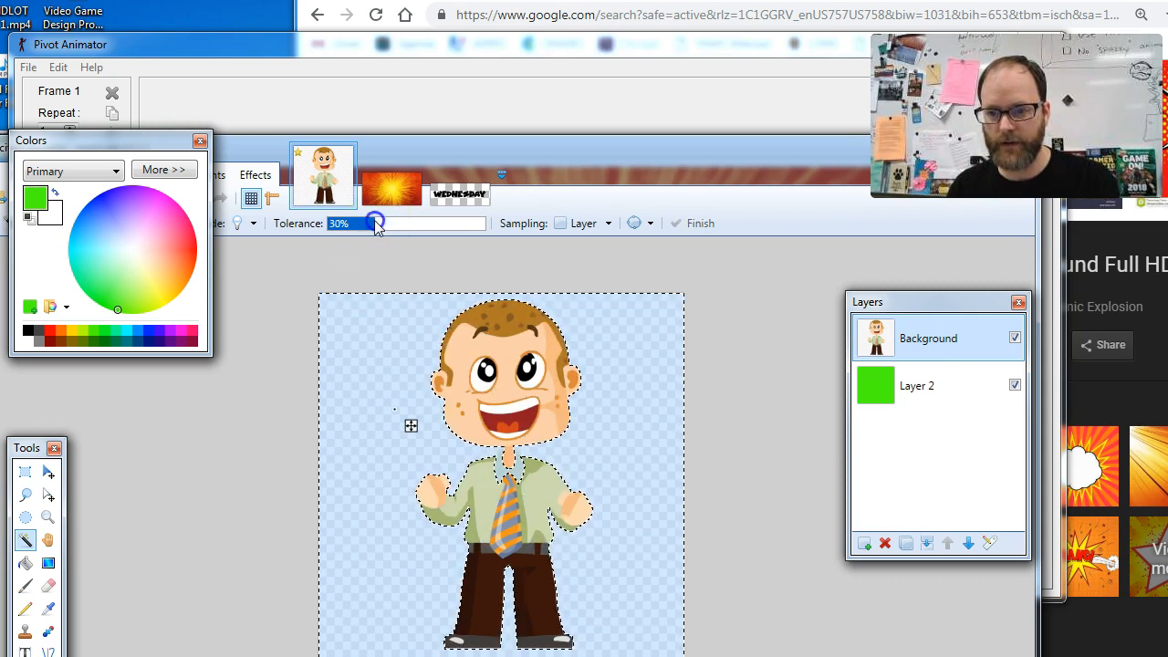
pyautogui.click(362, 223)
pyautogui.moveTo(362, 225); pyautogui.dragTo(367, 228)
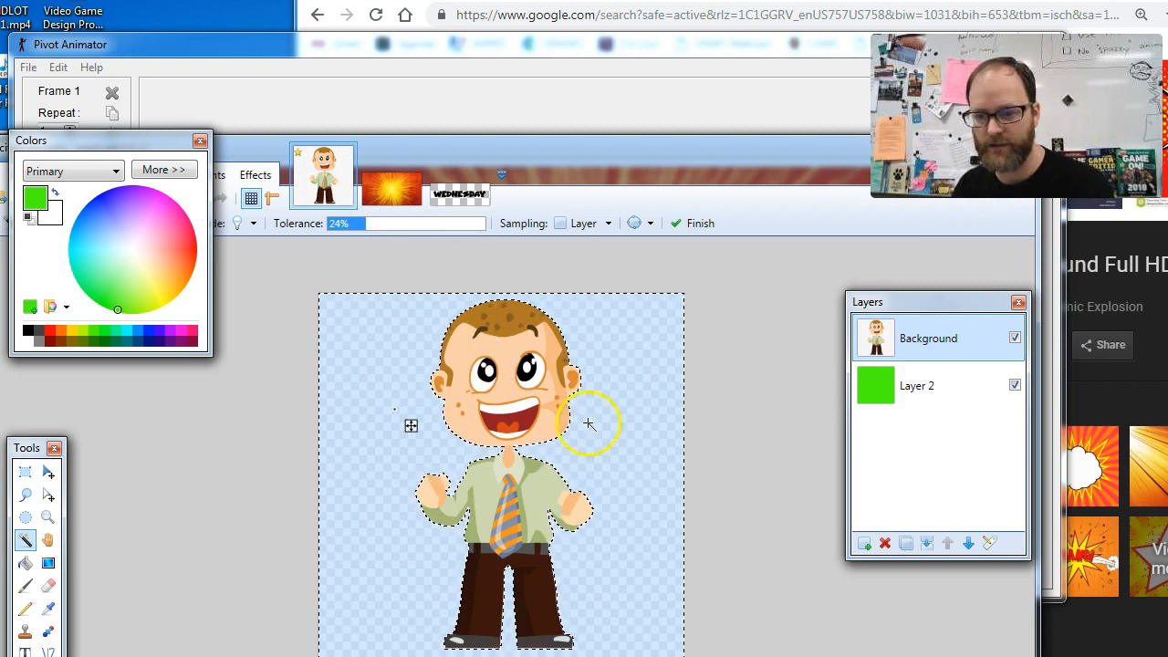
pyautogui.press('Delete')
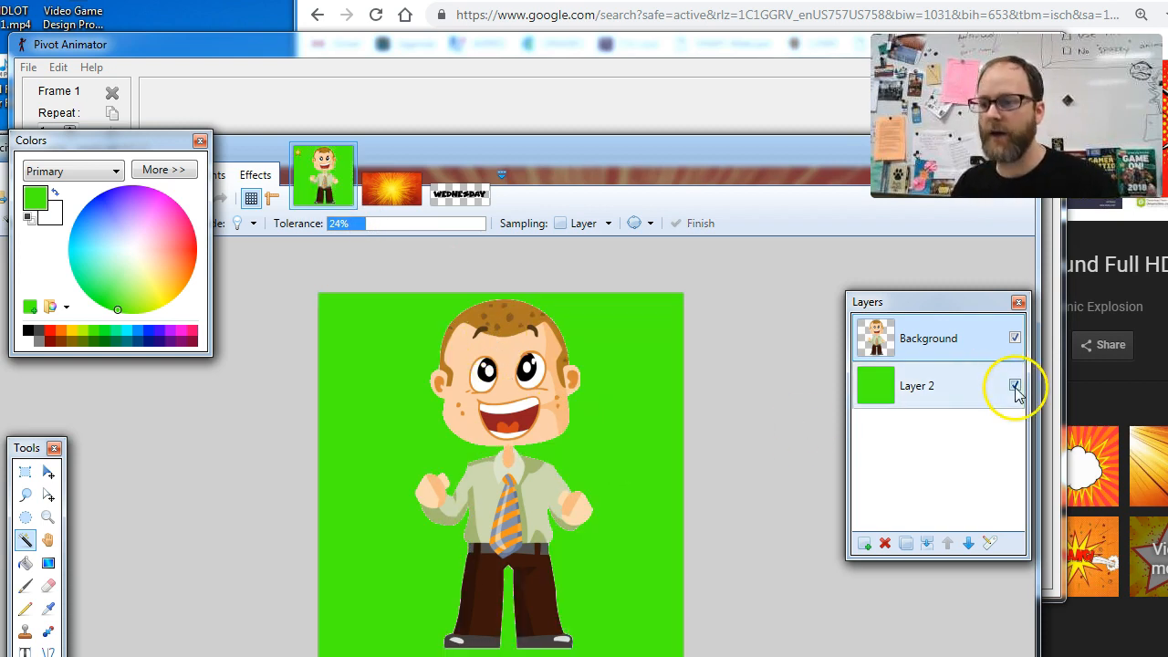
# Hide the green Layer 2 in the excited guy image and reposition the Colors window and image window
pyautogui.click(1004, 390)
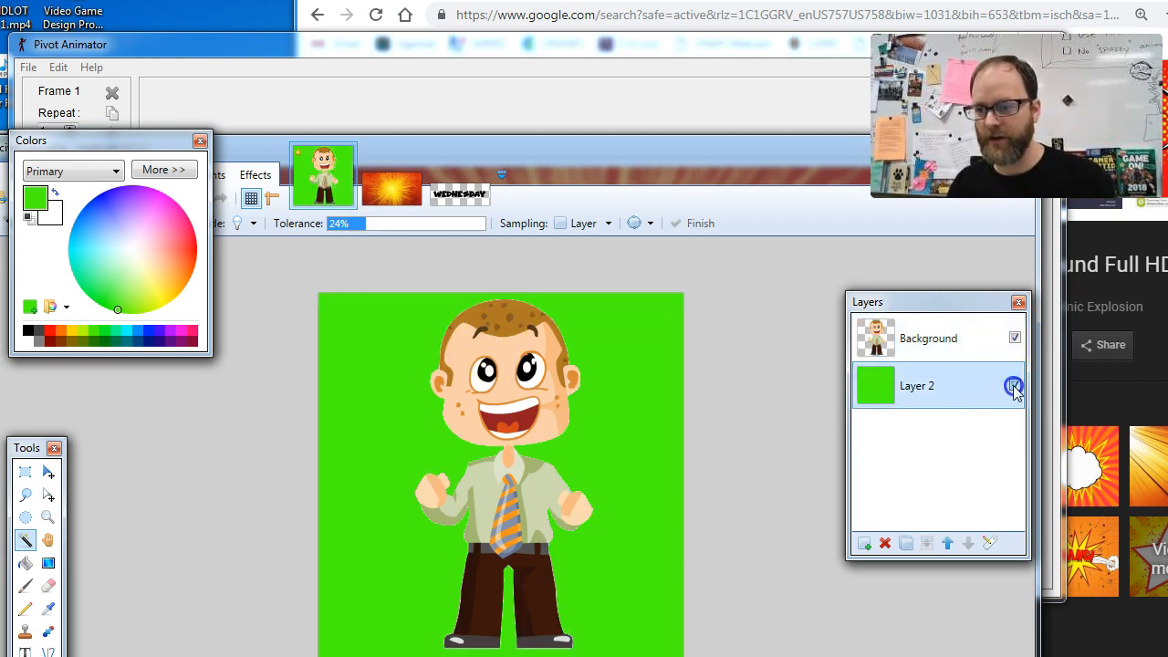
pyautogui.click(1014, 387)
pyautogui.moveTo(55, 146); pyautogui.dragTo(185, 195)
pyautogui.click(1, 174)
pyautogui.click(34, 172)
pyautogui.moveTo(37, 147); pyautogui.dragTo(86, 144)
# Save the image as a new PNG named "excited guy2.png" with auto-detect bit depth, flattening its layers
pyautogui.click(36, 171)
pyautogui.click(100, 324)
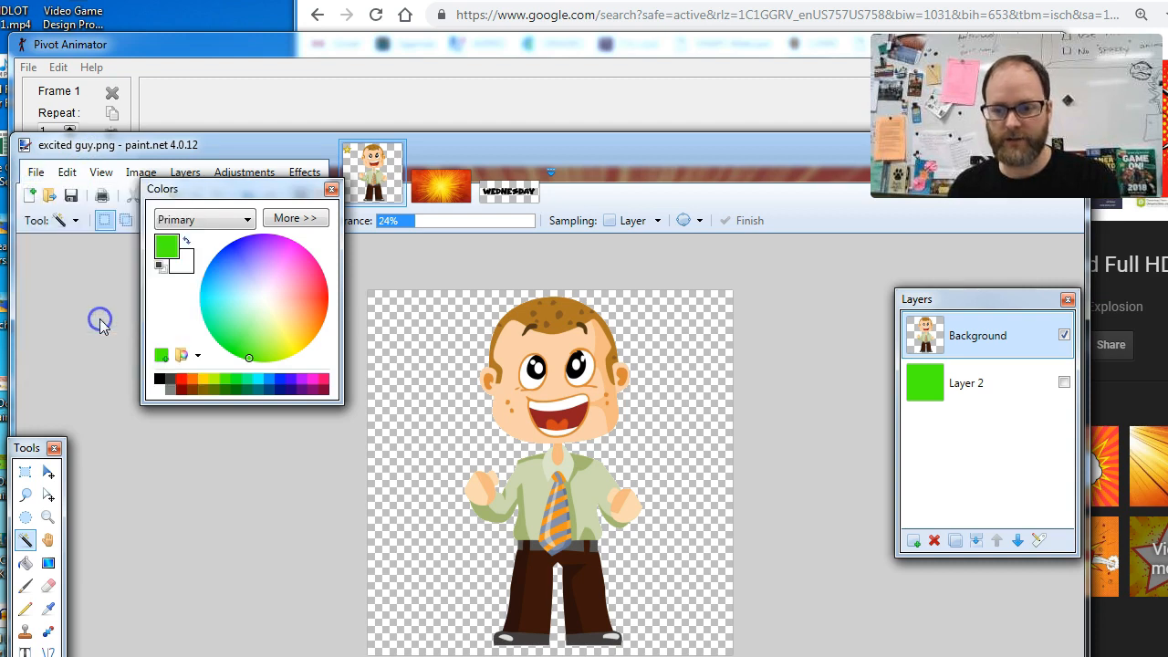
pyautogui.click(197, 488)
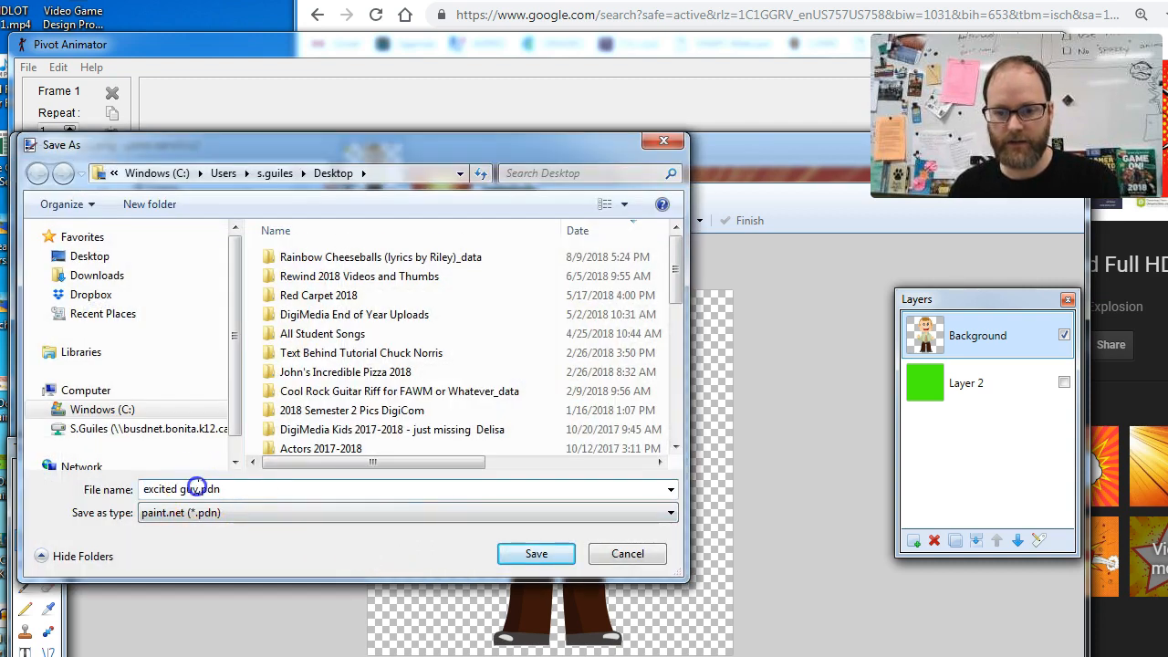
pyautogui.write('2')
pyautogui.click(232, 514)
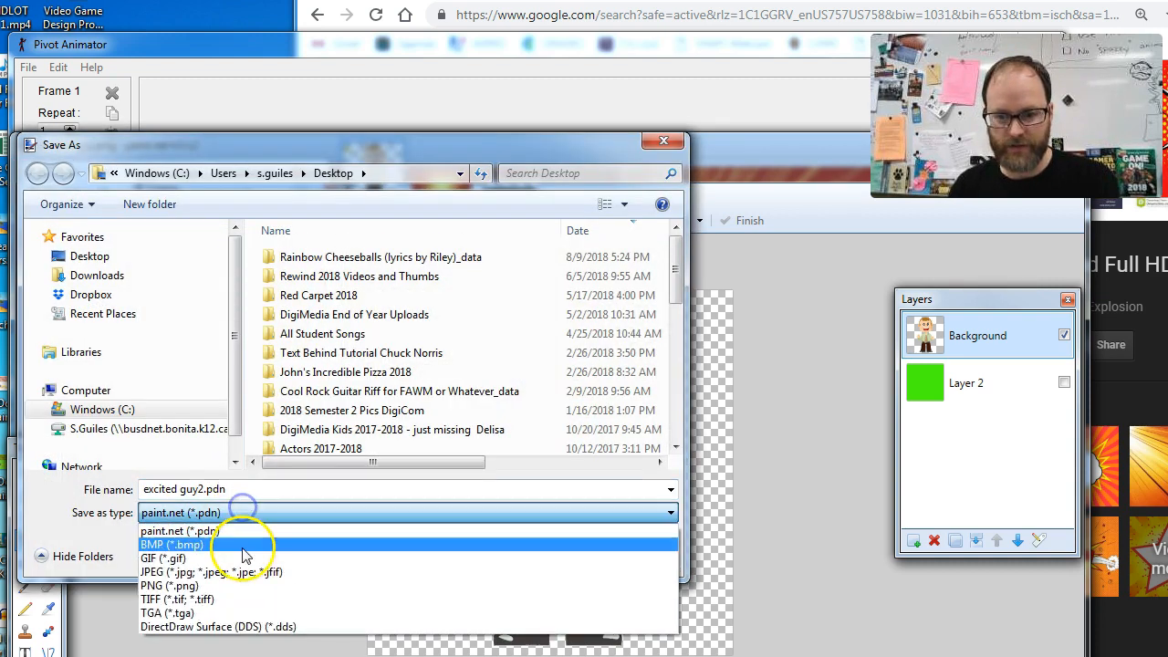
pyautogui.click(239, 586)
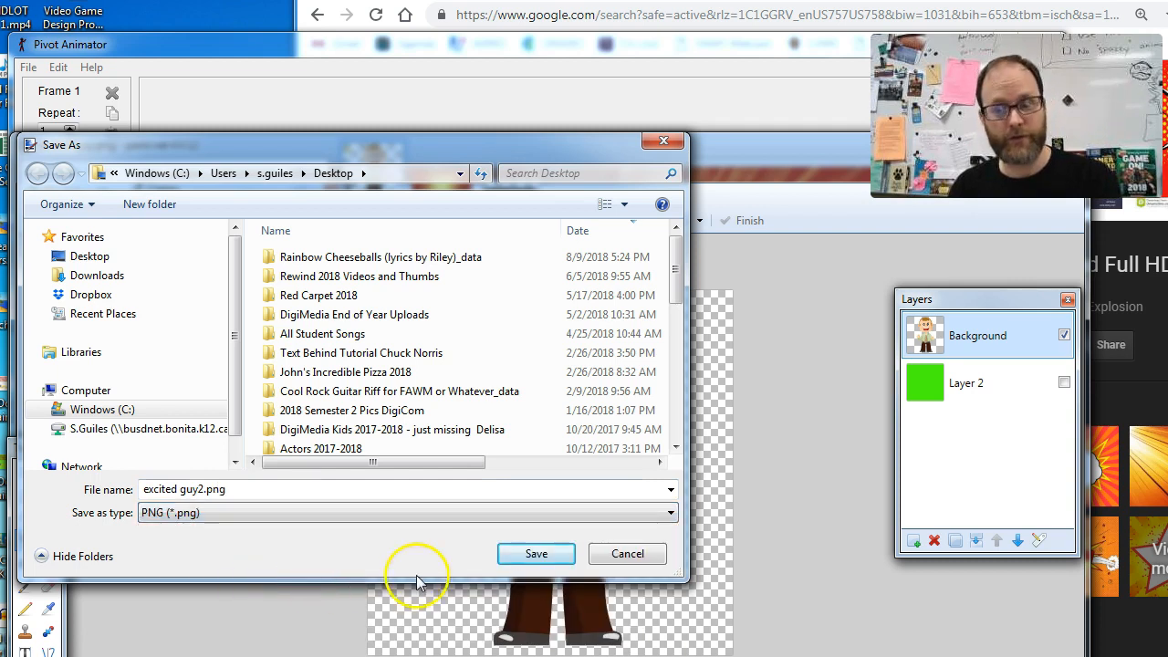
pyautogui.click(536, 555)
pyautogui.click(598, 493)
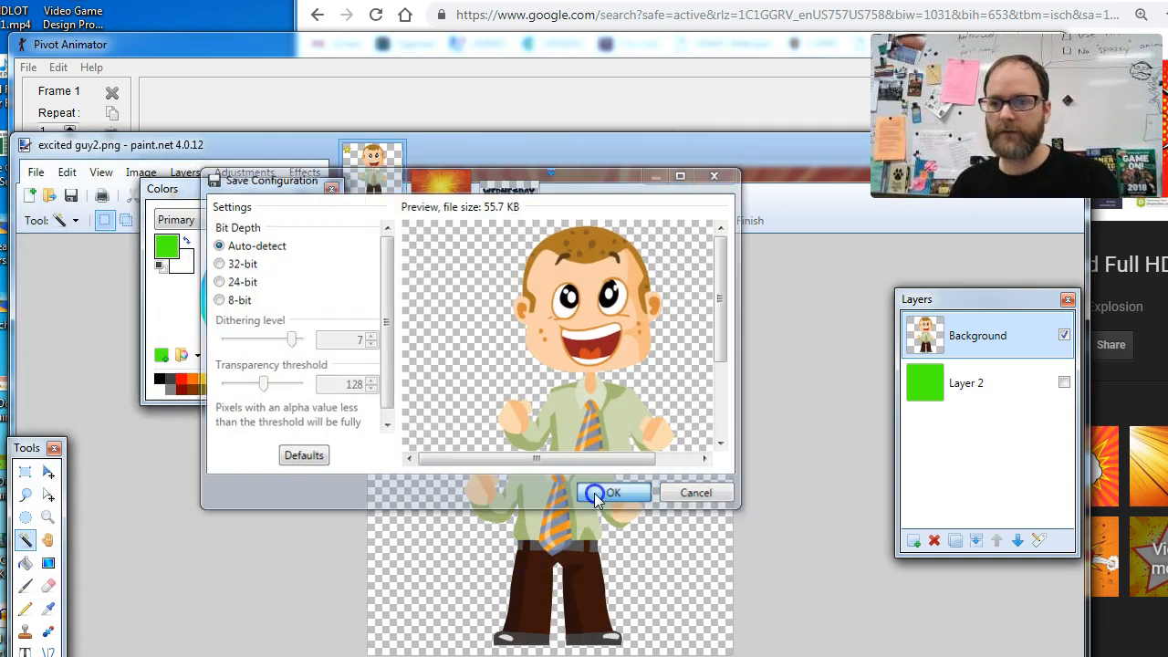
pyautogui.click(496, 482)
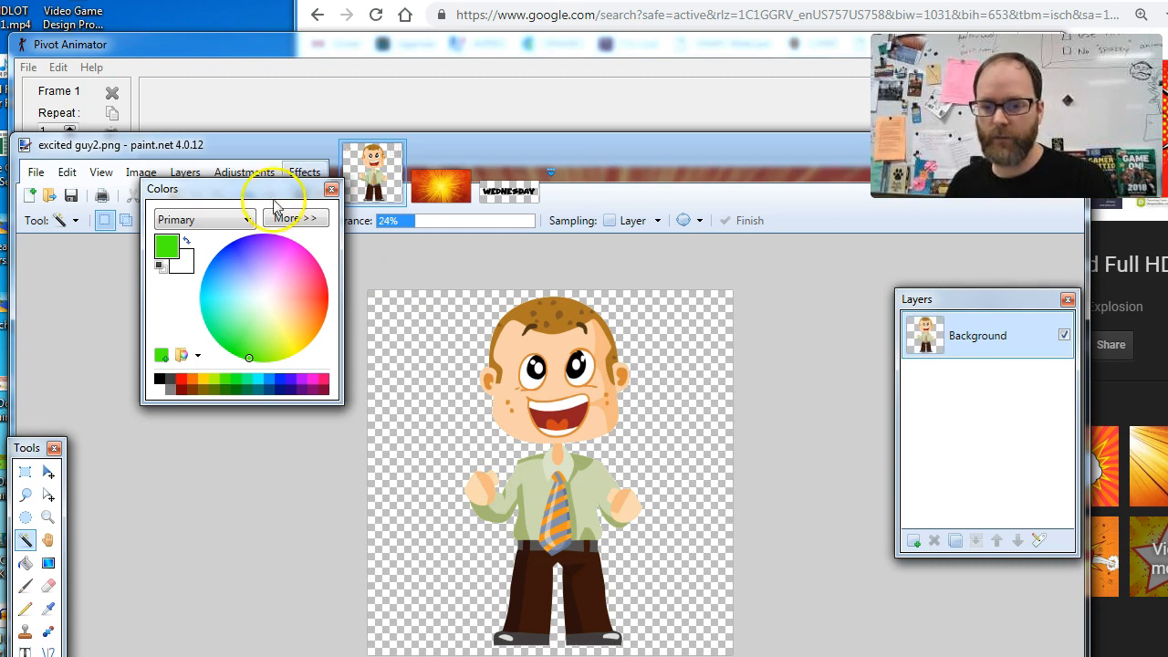
# Switch to Pivot Animator and delete the checkered excited guy sprite along with its figure type
pyautogui.hotkey('alt', 'Tab')
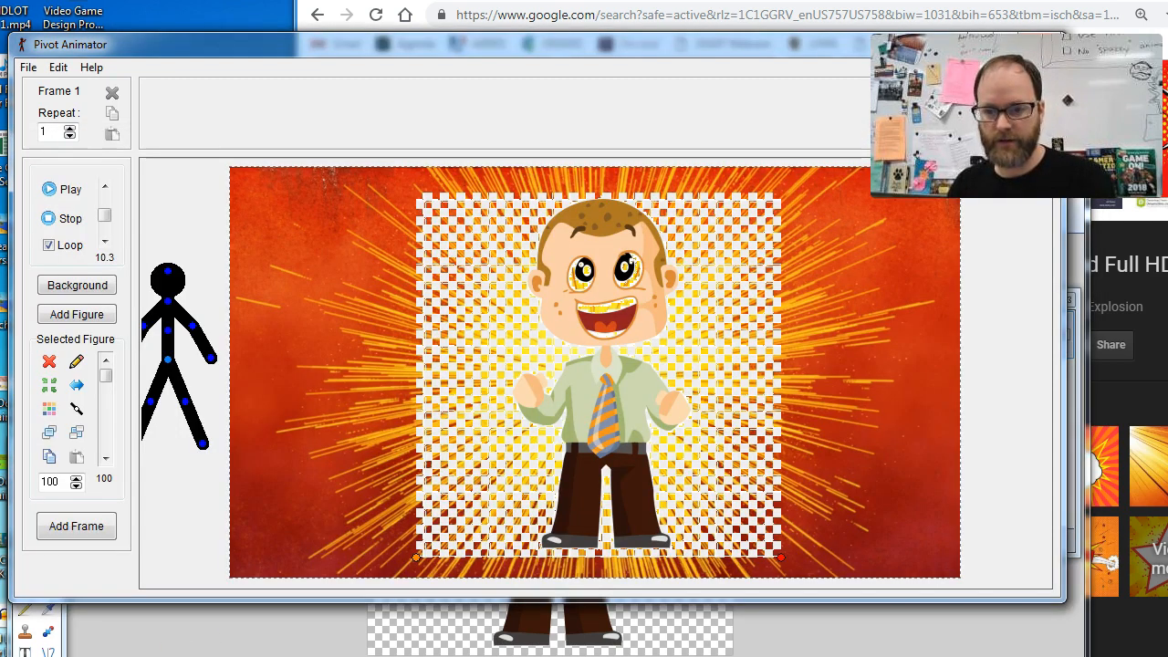
pyautogui.click(48, 365)
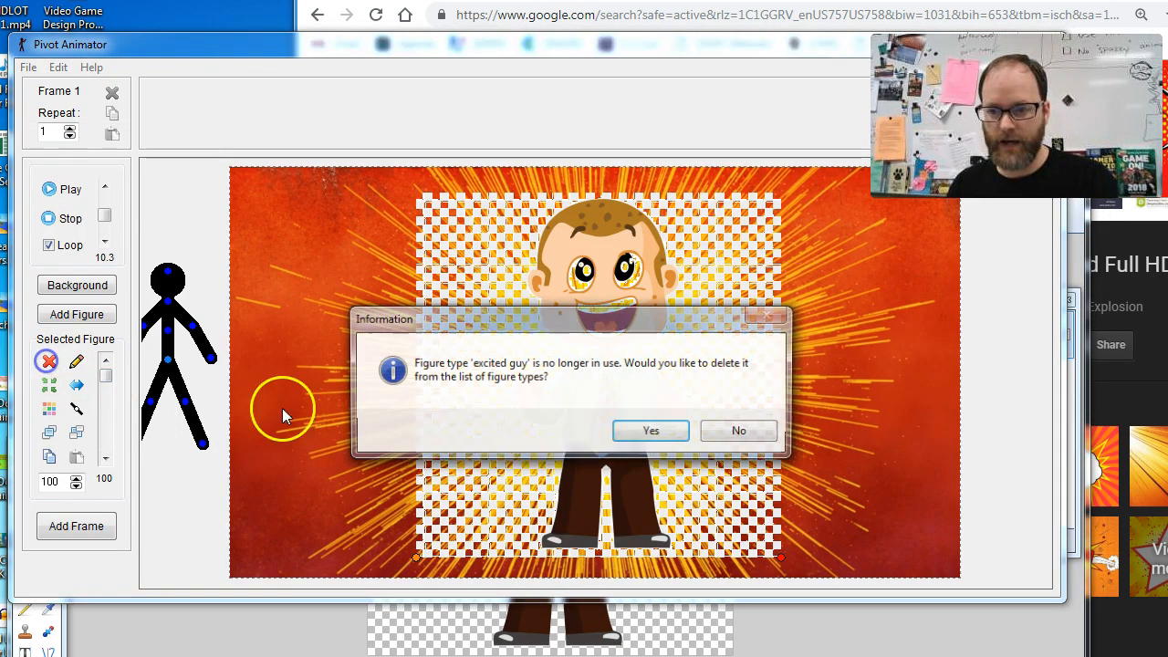
pyautogui.click(651, 432)
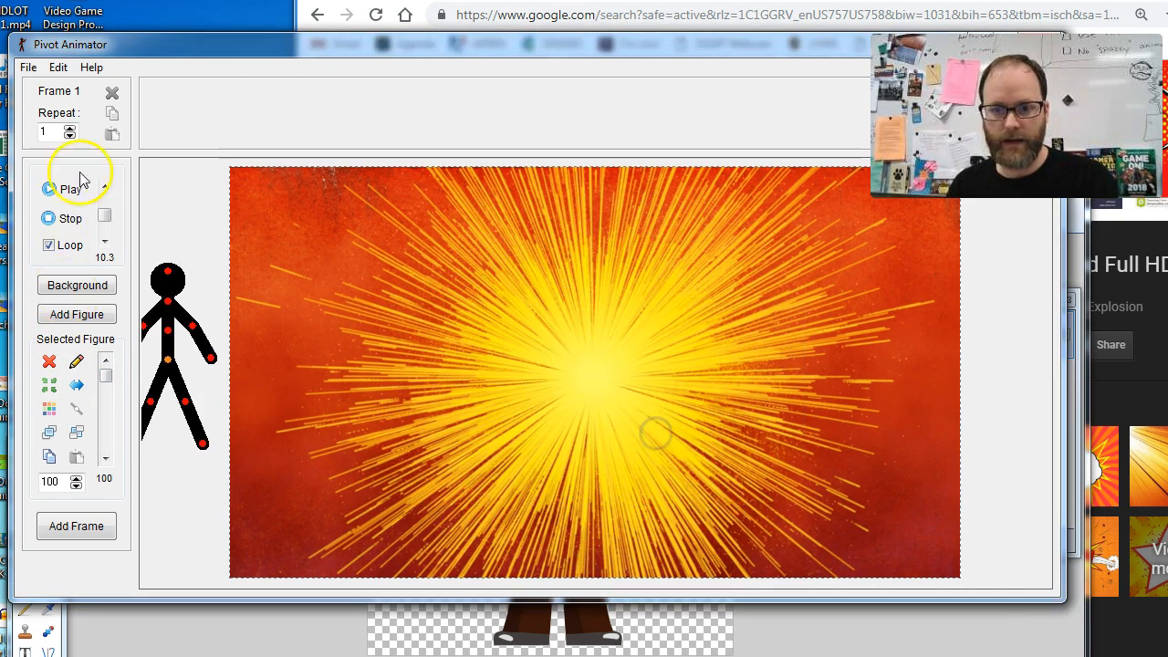
pyautogui.click(28, 67)
pyautogui.click(114, 224)
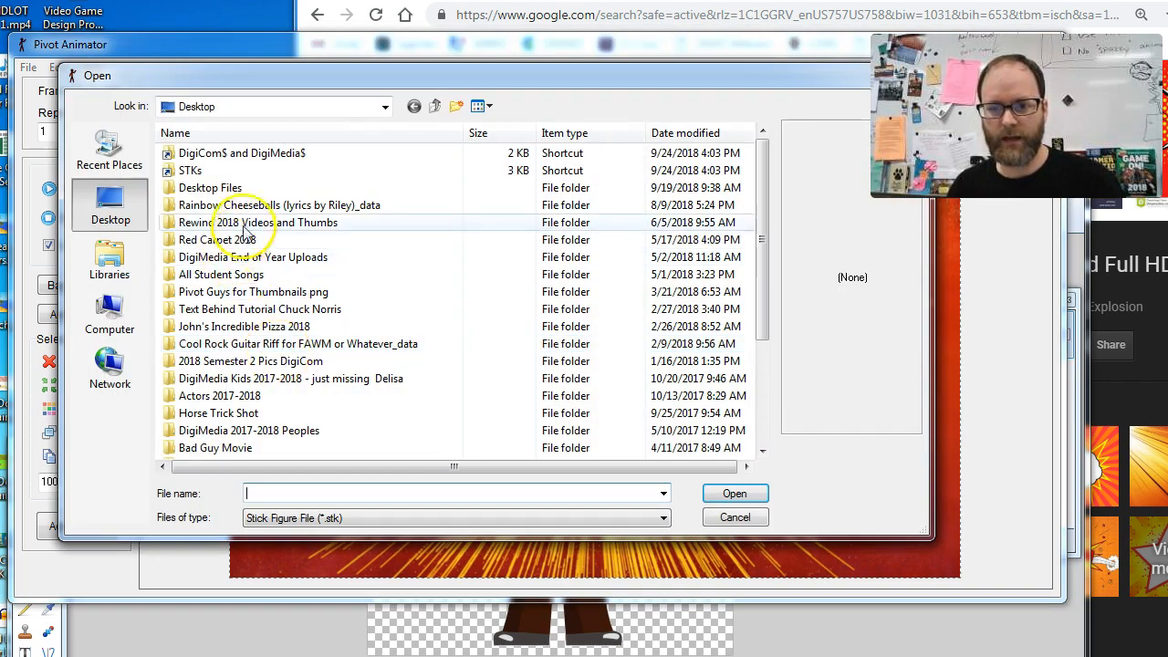
pyautogui.click(695, 132)
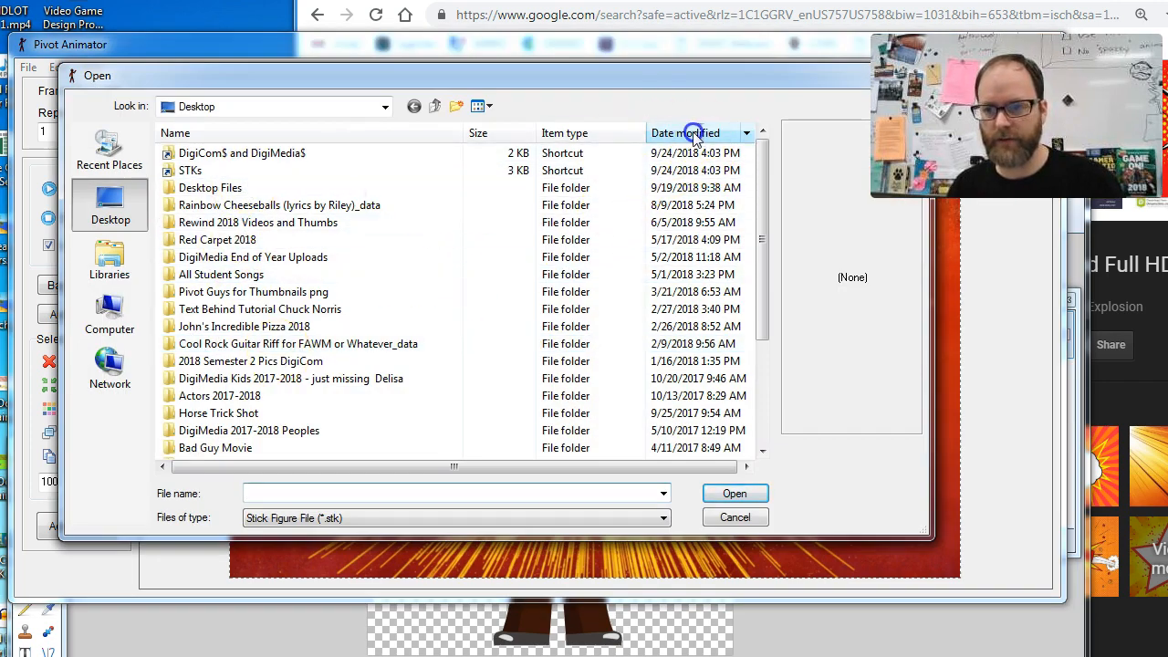
pyautogui.click(707, 134)
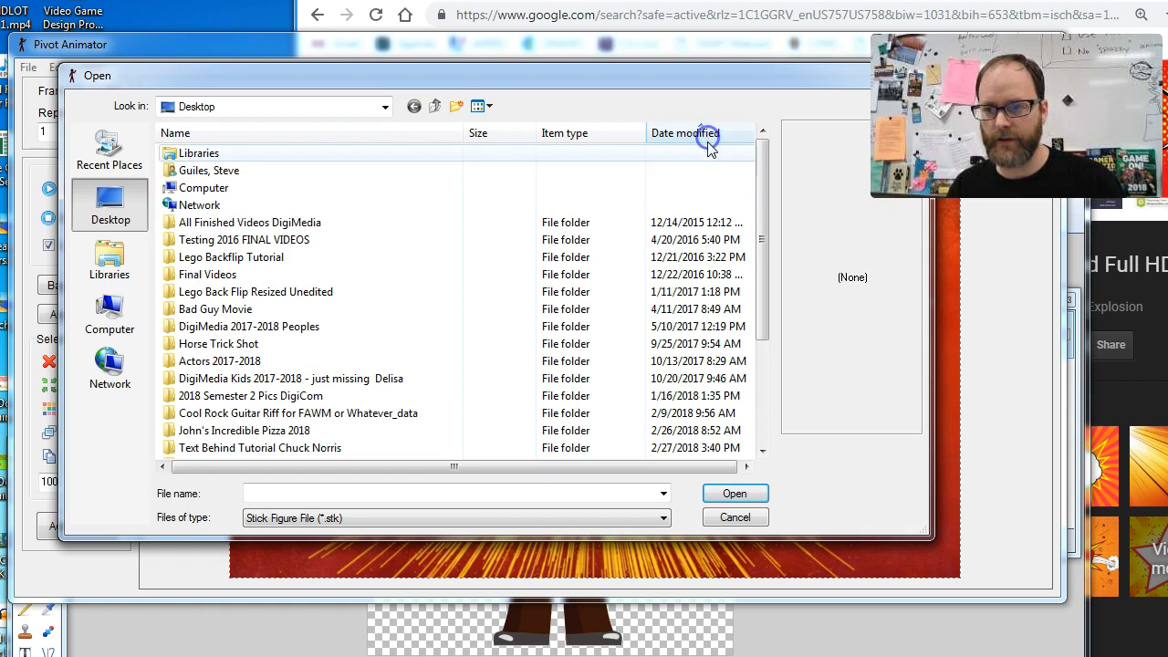
pyautogui.moveTo(761, 209); pyautogui.dragTo(760, 400)
pyautogui.click(735, 516)
# Load "excited guy2.png" as a sprite image and stand it at the bottom center of the explosion background
pyautogui.click(29, 68)
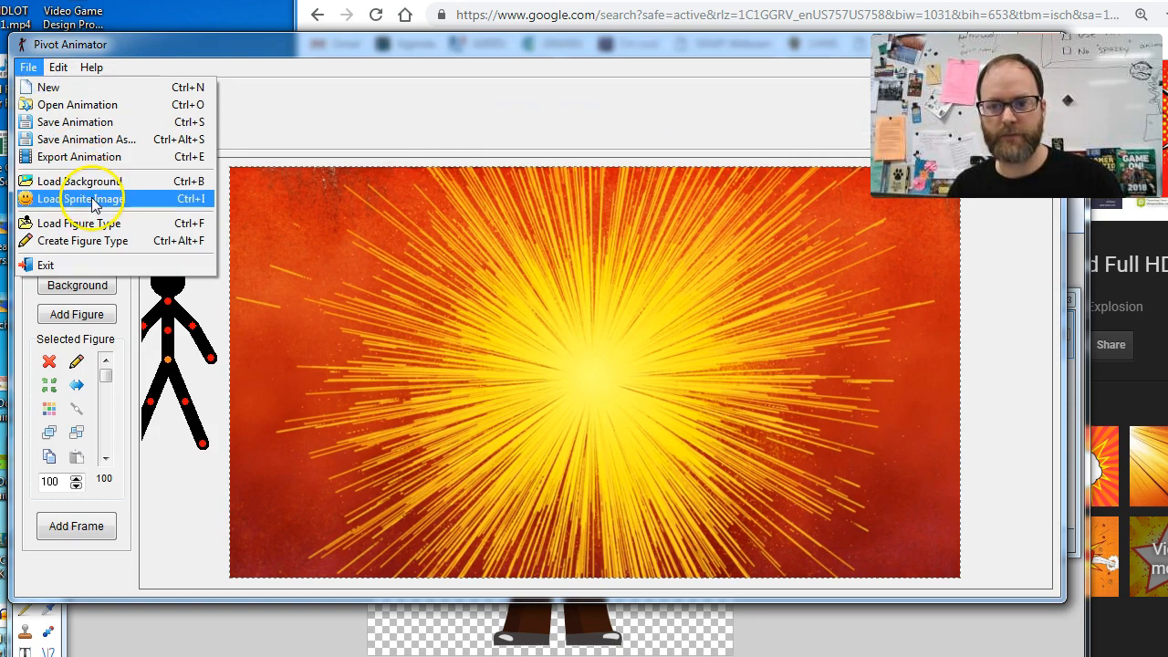
pyautogui.click(94, 199)
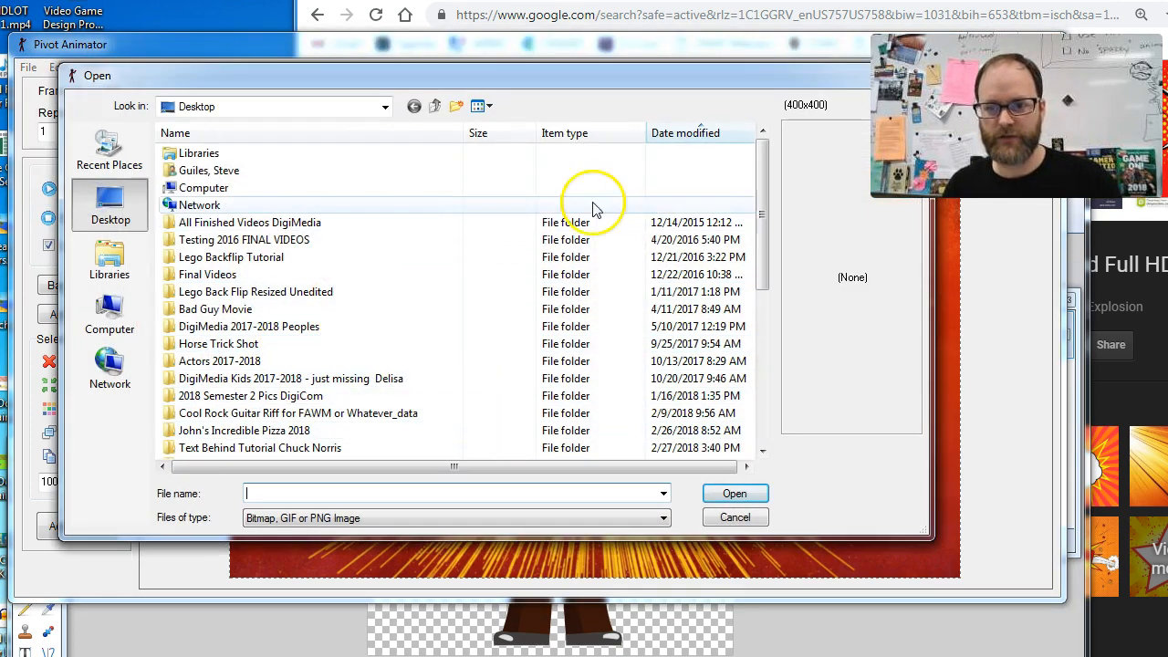
pyautogui.click(691, 132)
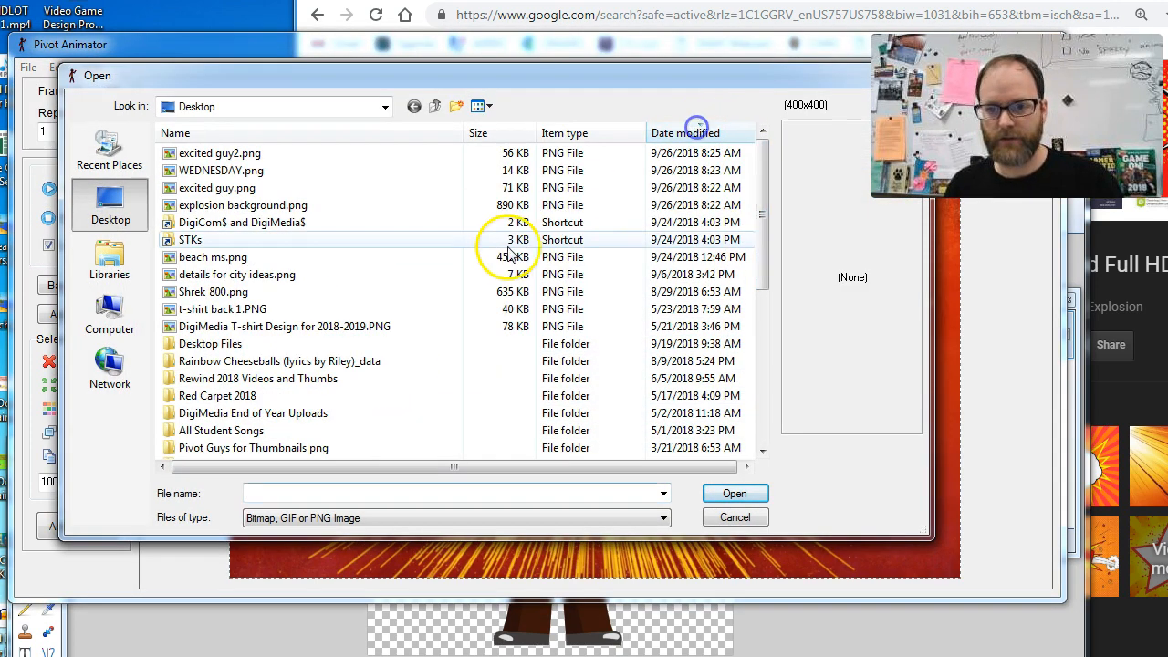
pyautogui.click(244, 154)
pyautogui.click(735, 493)
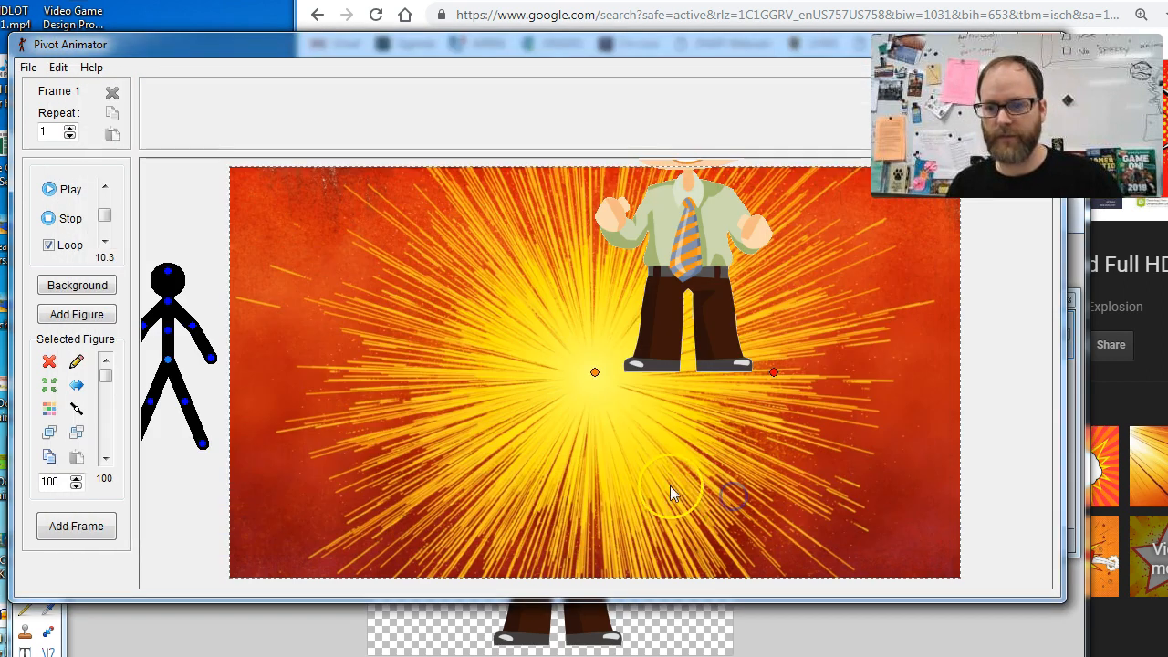
pyautogui.moveTo(597, 372); pyautogui.dragTo(503, 570)
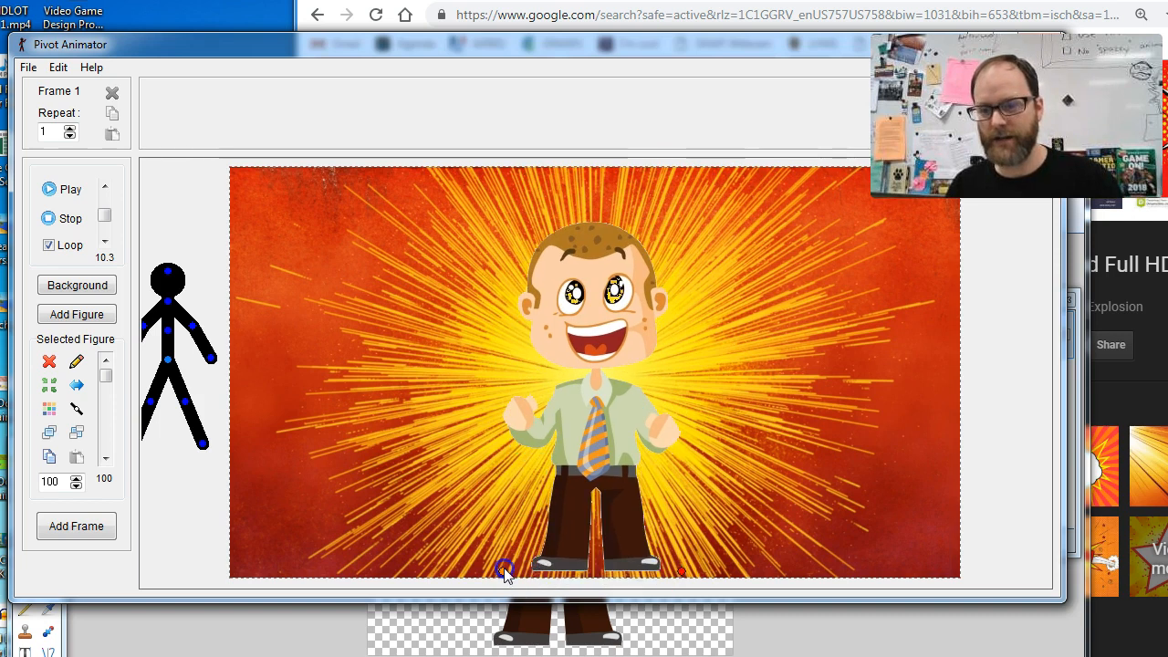
# Scale the excited guy sprite to 50 and center it over the burst of the explosion
pyautogui.write('50')
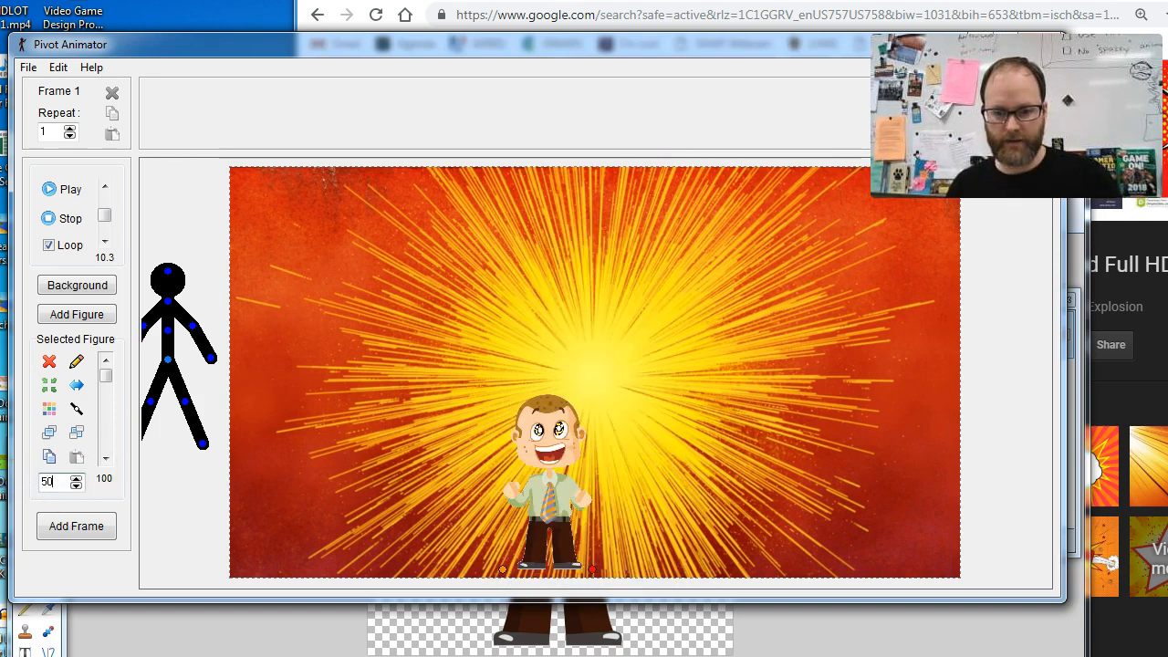
pyautogui.click(598, 443)
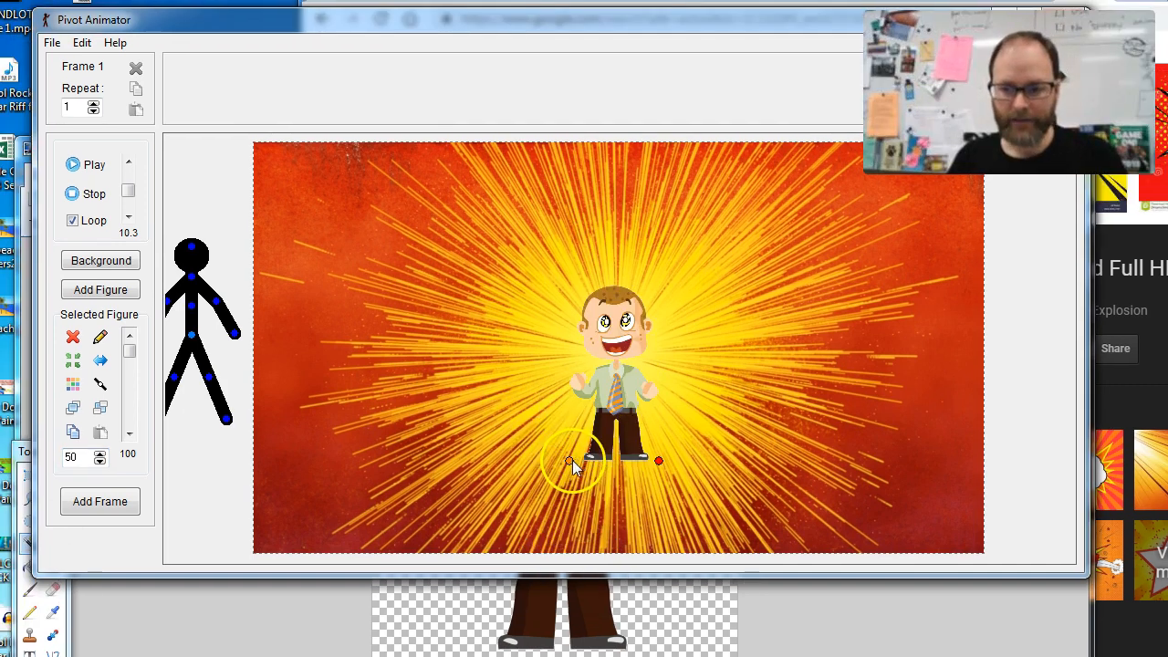
pyautogui.moveTo(570, 460)
pyautogui.mouseDown()
pyautogui.moveTo(537, 478)
pyautogui.moveTo(306, 388)
pyautogui.moveTo(621, 475)
pyautogui.moveTo(564, 474)
pyautogui.moveTo(566, 460)
pyautogui.mouseUp()
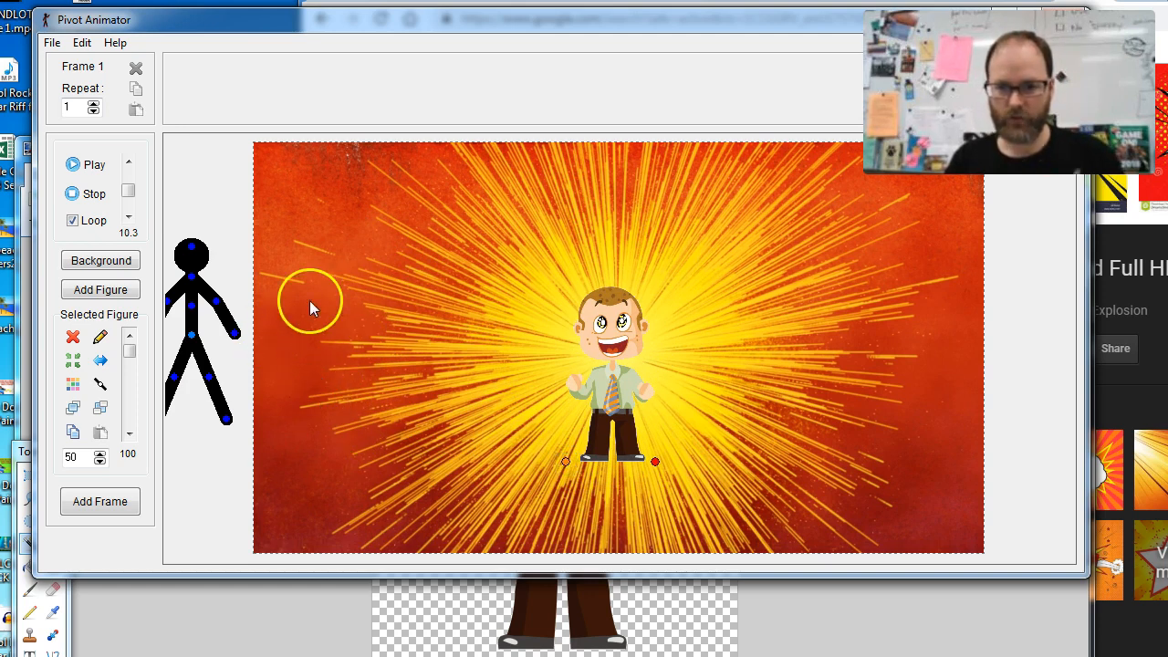
# Load "WEDNESDAY.png" as a sprite image and place it centered across the explosion background, behind the character
pyautogui.click(52, 42)
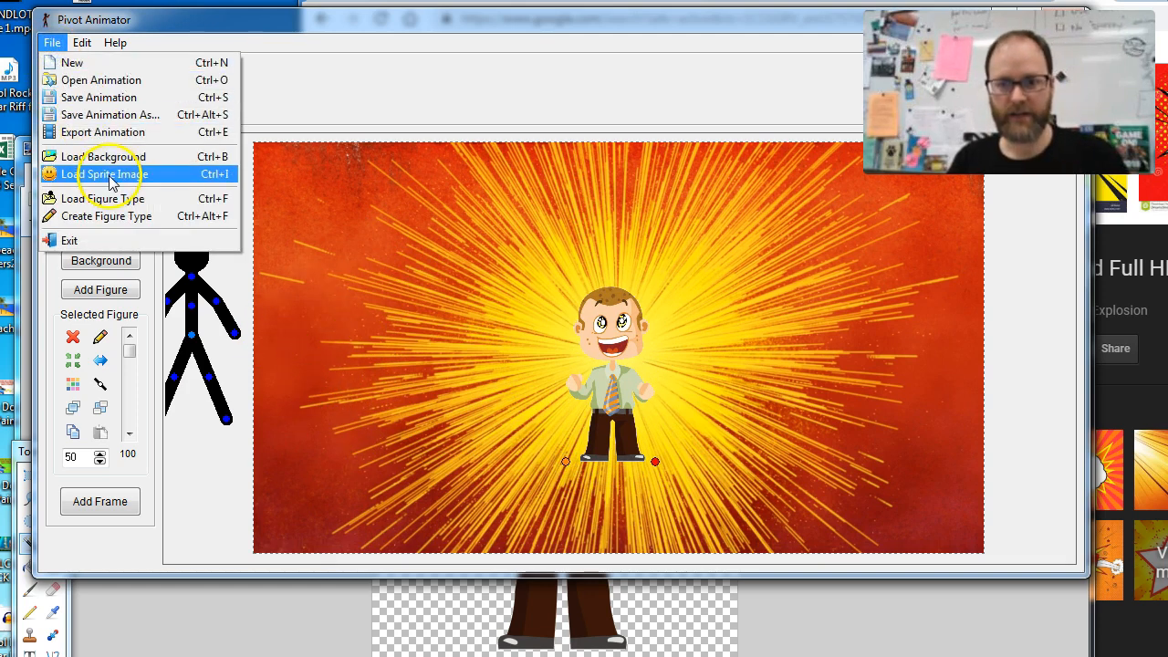
pyautogui.click(108, 177)
pyautogui.click(223, 175)
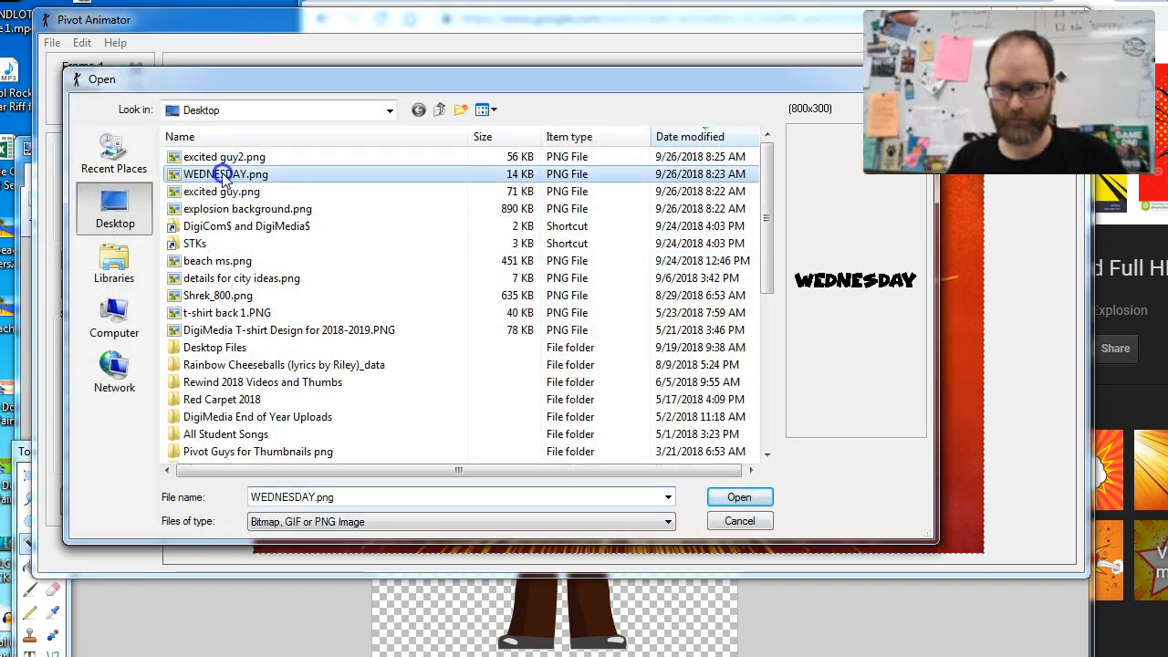
pyautogui.click(739, 496)
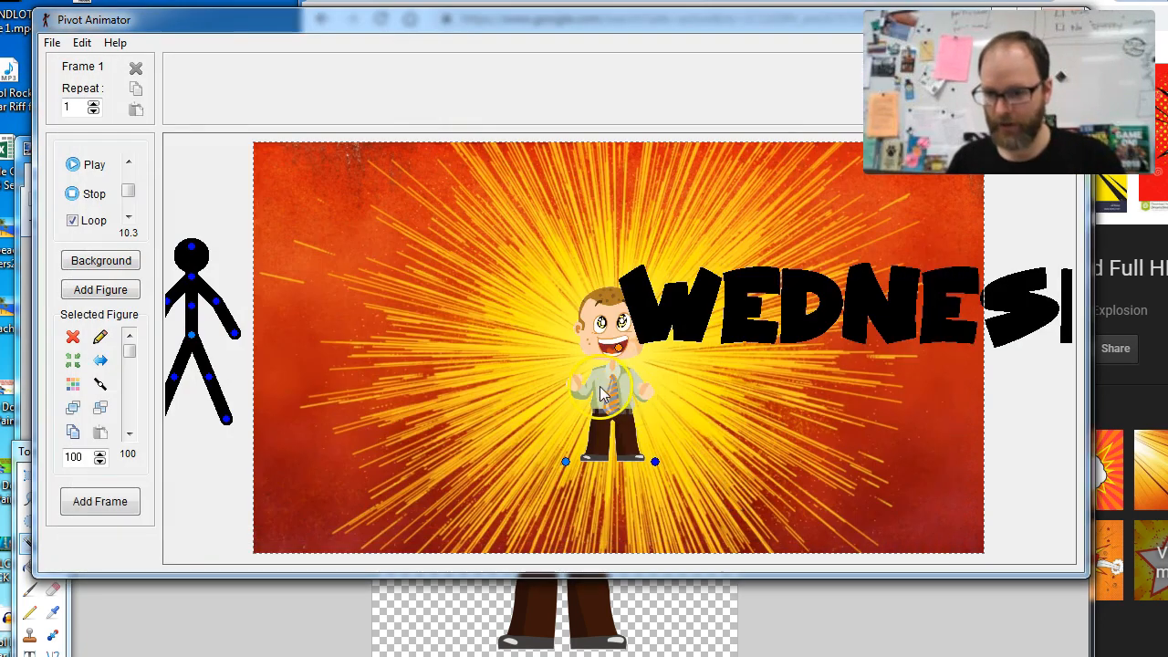
pyautogui.moveTo(625, 360); pyautogui.dragTo(309, 334)
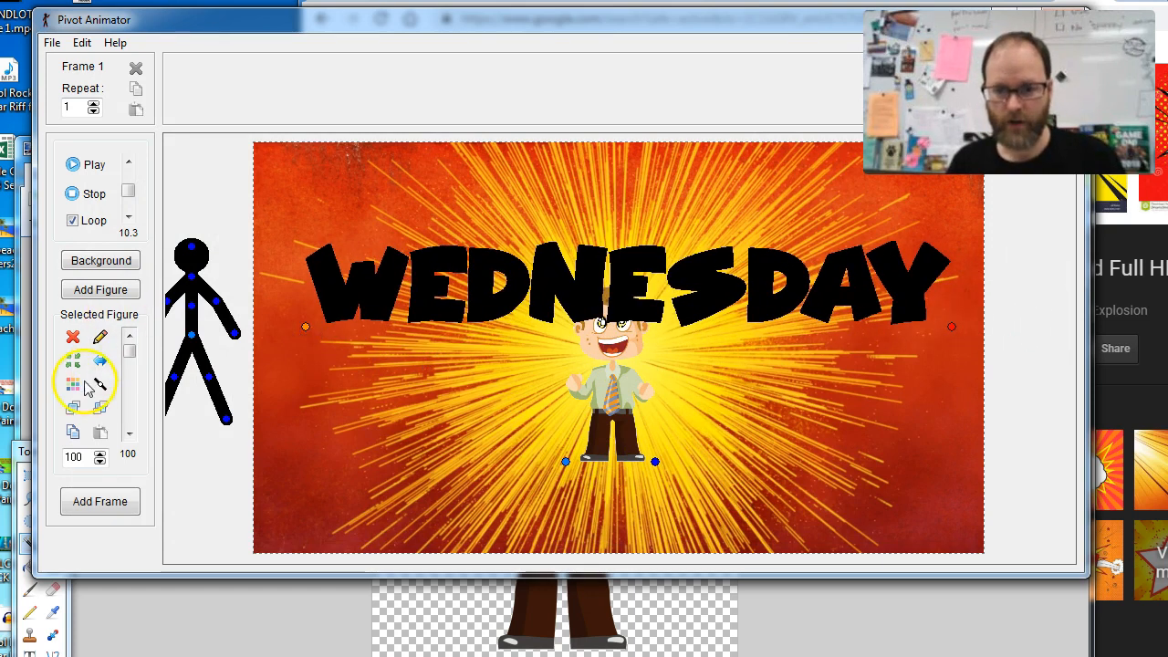
pyautogui.click(99, 412)
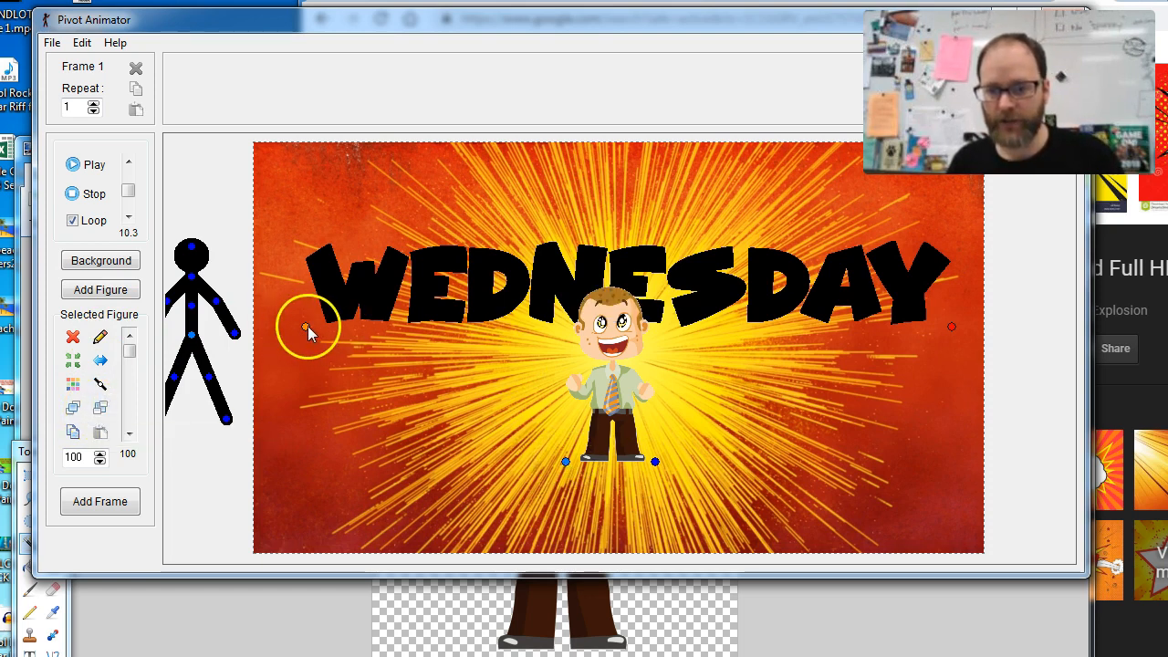
pyautogui.moveTo(305, 326)
pyautogui.mouseDown()
pyautogui.moveTo(295, 362)
pyautogui.moveTo(292, 331)
pyautogui.mouseUp()
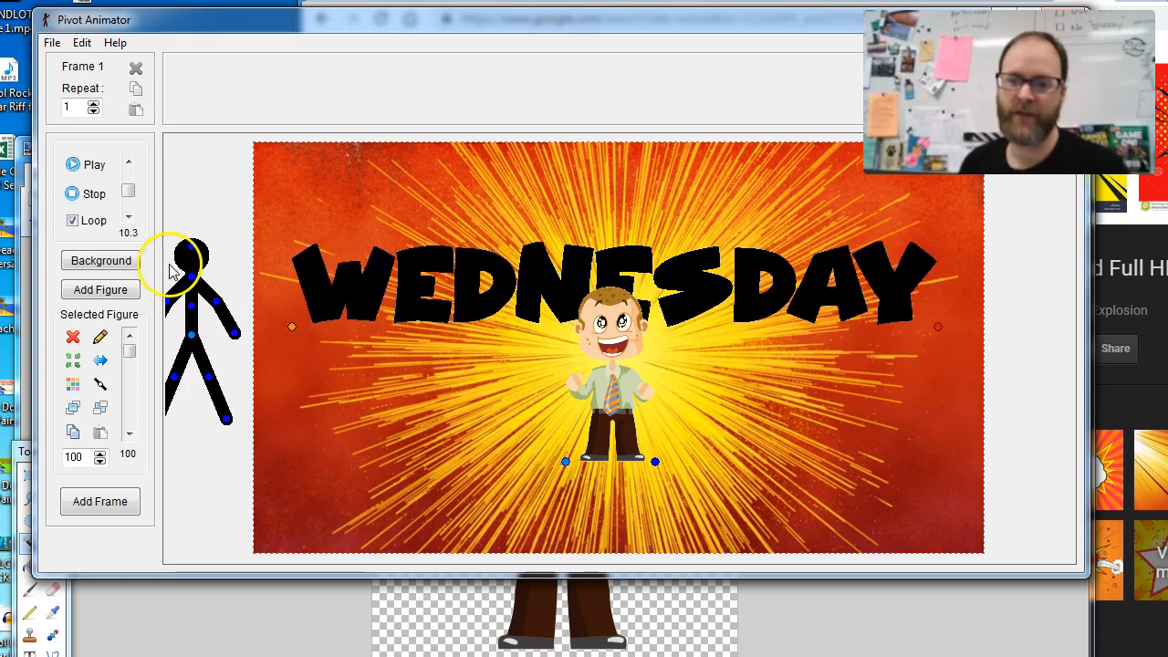
# Load "explosion background.png" as a sprite image, align it over the background, and send it behind the other sprites
pyautogui.click(52, 43)
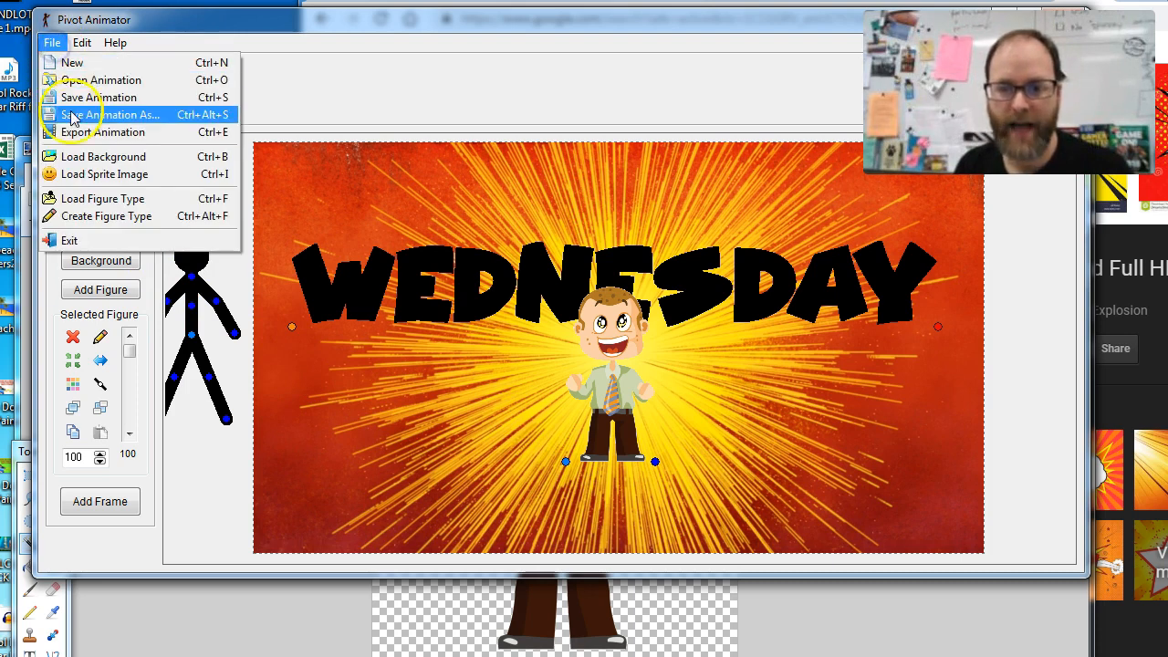
pyautogui.click(107, 175)
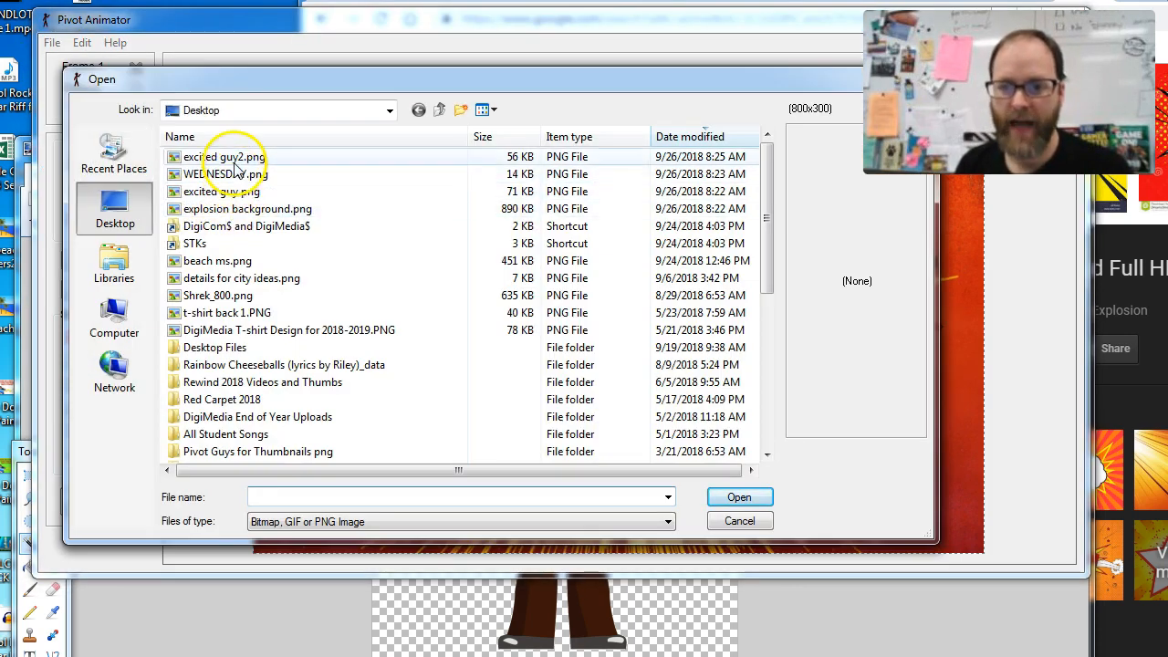
pyautogui.click(214, 209)
pyautogui.click(739, 497)
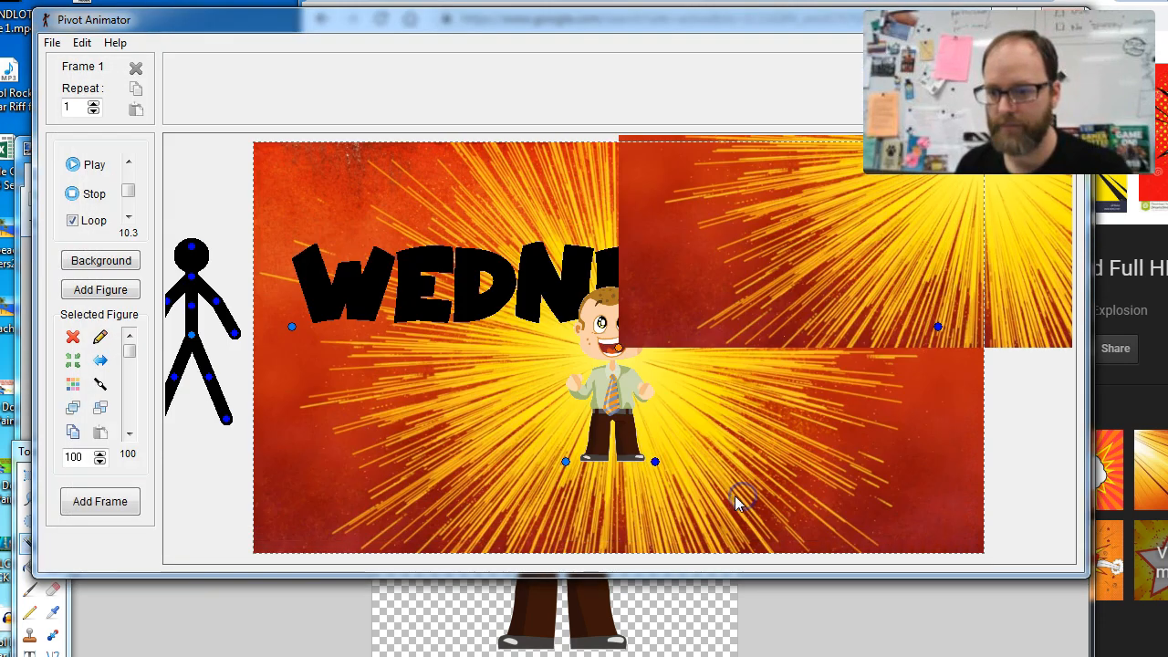
pyautogui.moveTo(618, 349); pyautogui.dragTo(254, 552)
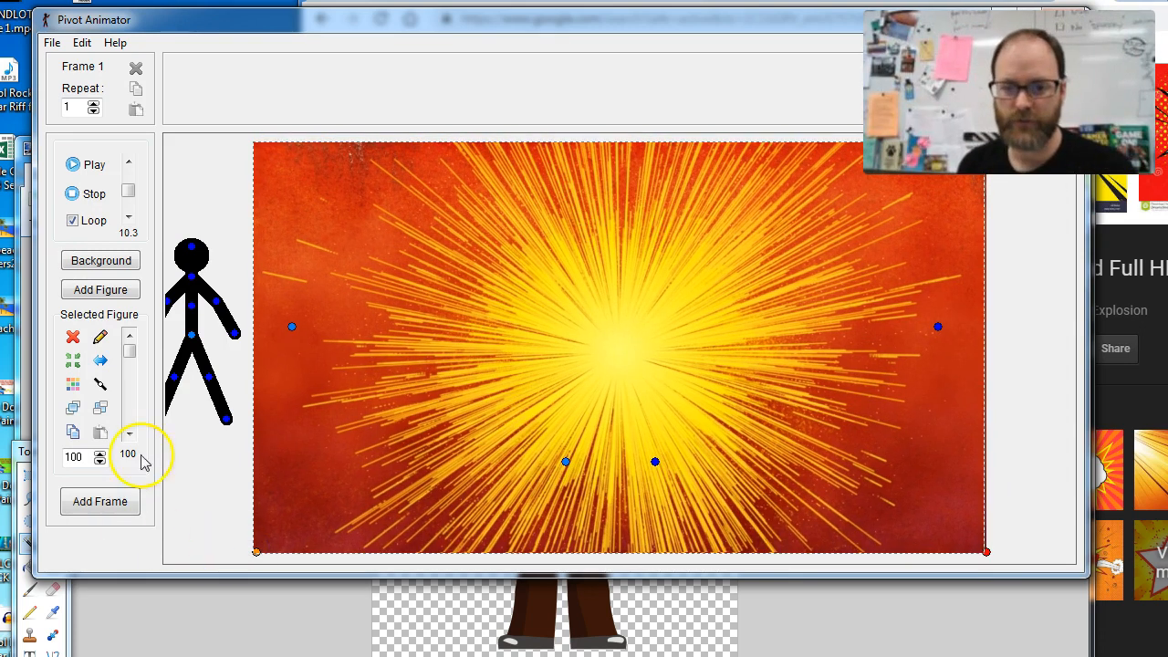
pyautogui.click(102, 409)
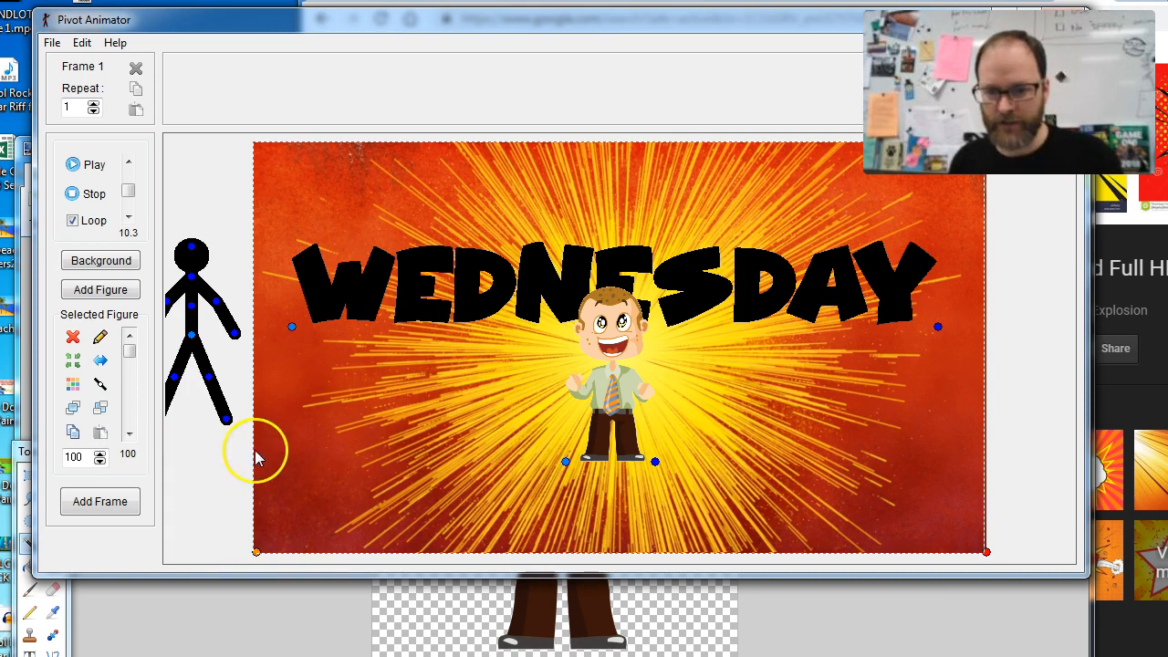
# Move the black stick figure completely out of the visible workspace
pyautogui.moveTo(192, 334); pyautogui.dragTo(105, 315)
# Select the background, WEDNESDAY and character sprites together and scale them up to 102, returning the scale to 100
pyautogui.click(173, 180)
pyautogui.moveTo(472, 492); pyautogui.dragTo(471, 492)
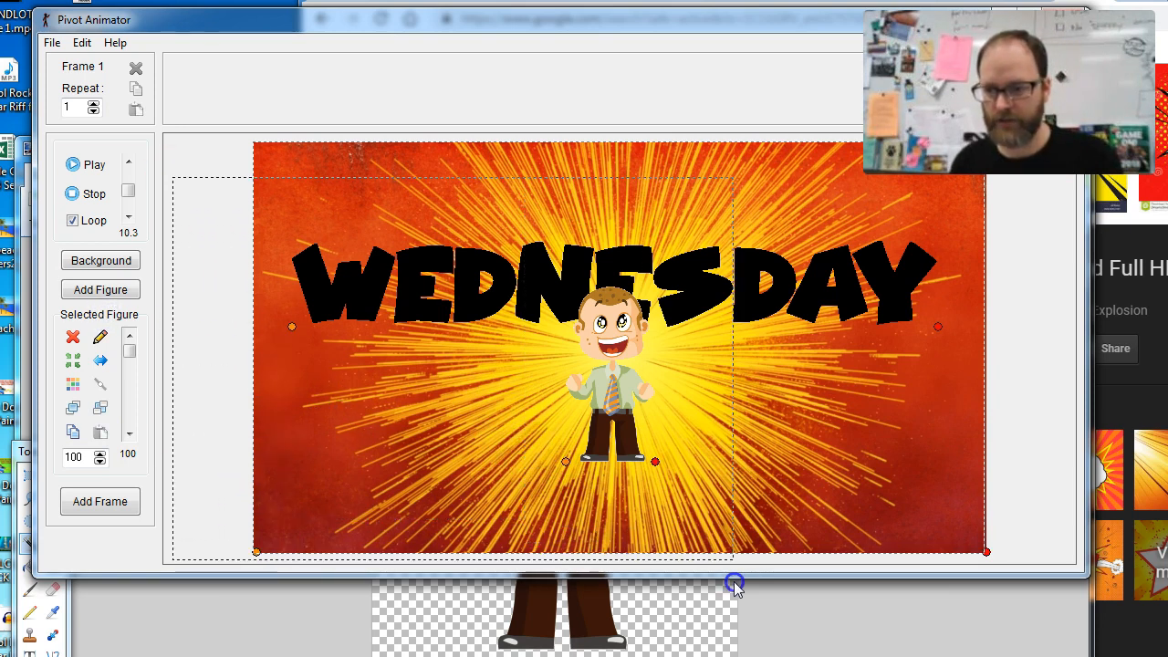
pyautogui.click(101, 452)
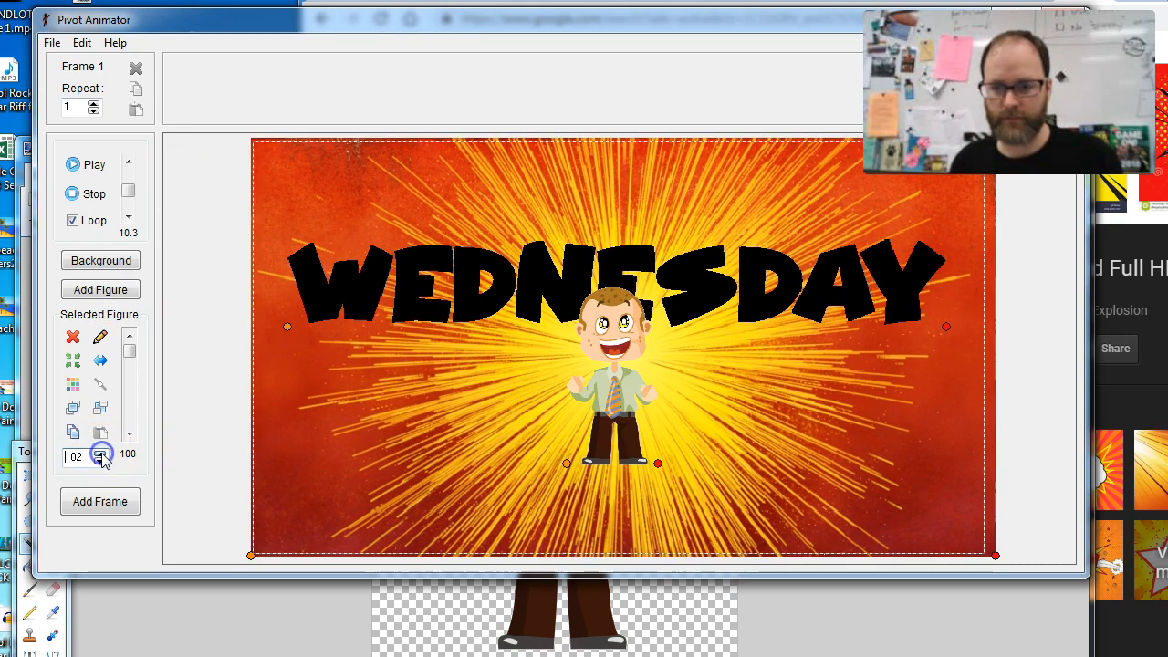
pyautogui.click(101, 462)
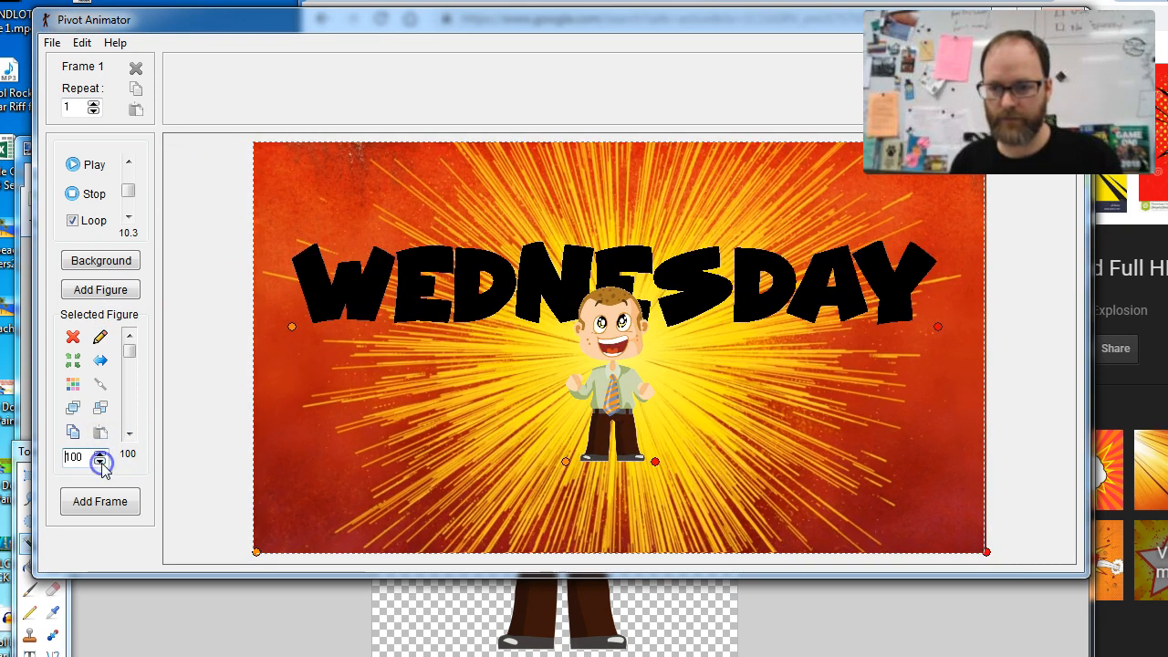
# Scale the character sprite down to 25 and center it just below the WEDNESDAY text
pyautogui.click(563, 459)
pyautogui.click(565, 462)
pyautogui.moveTo(81, 455); pyautogui.dragTo(22, 448)
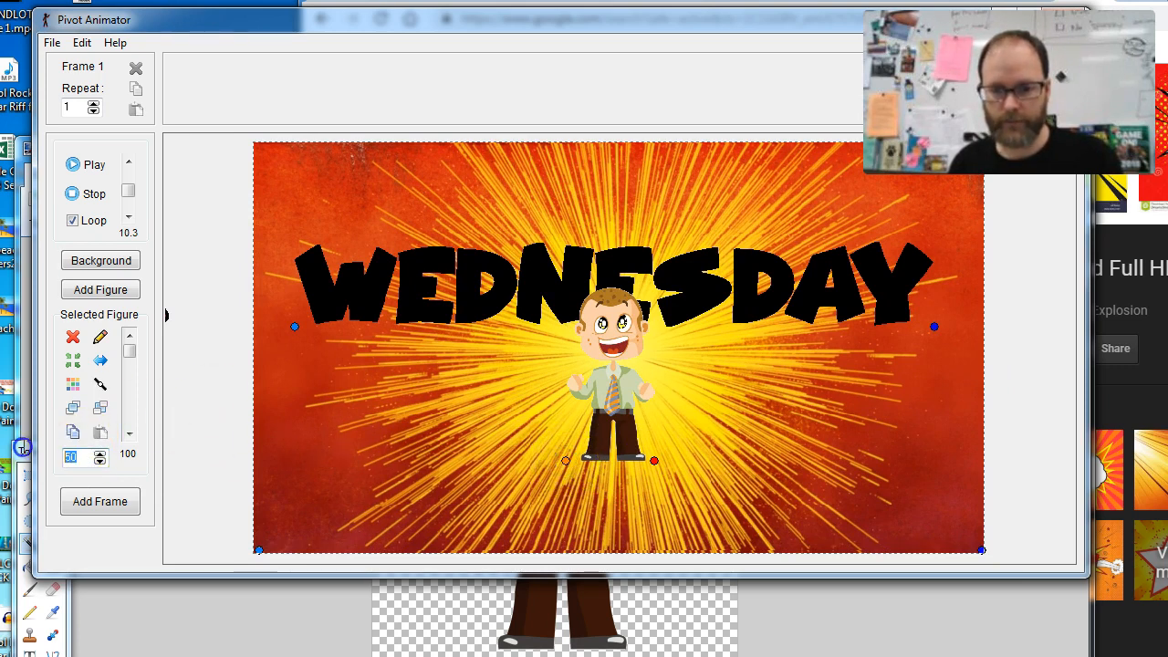
pyautogui.write('25')
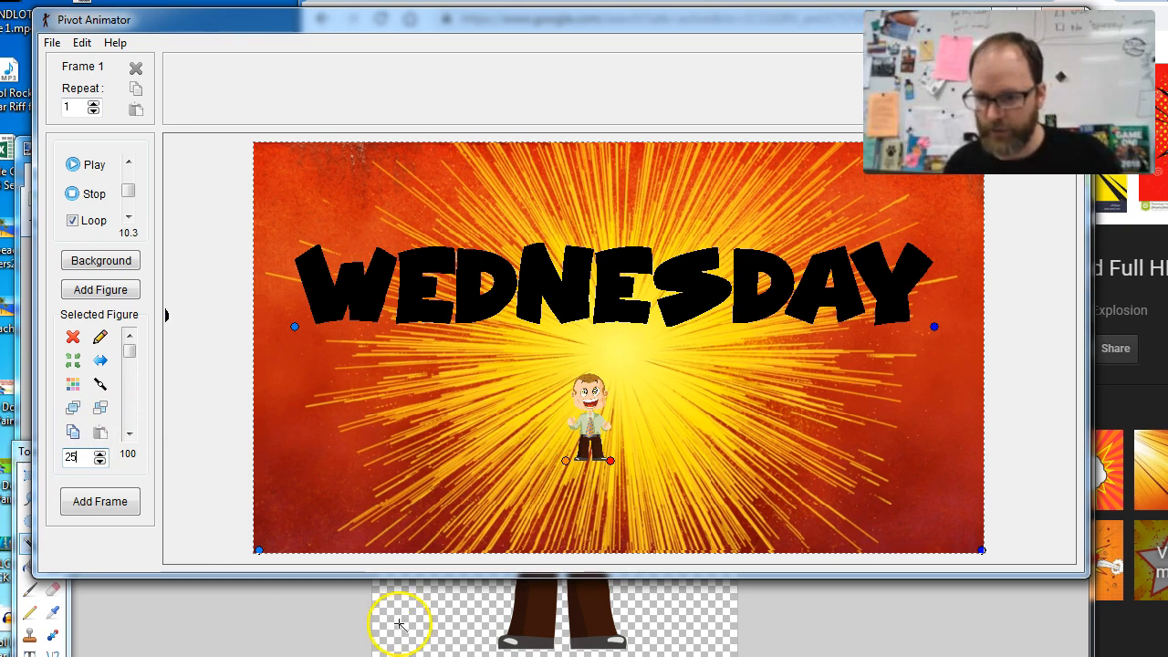
pyautogui.moveTo(566, 464); pyautogui.dragTo(594, 435)
# Scale the WEDNESDAY text down to 75 and recenter it directly above the character's head
pyautogui.click(295, 328)
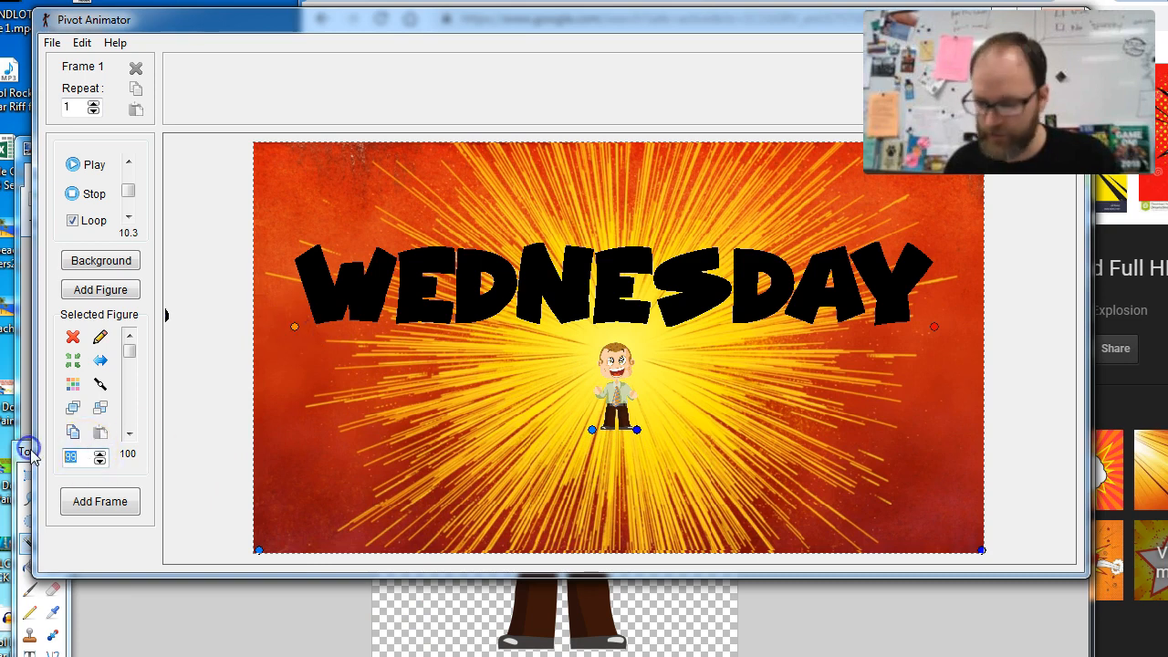
pyautogui.write('75')
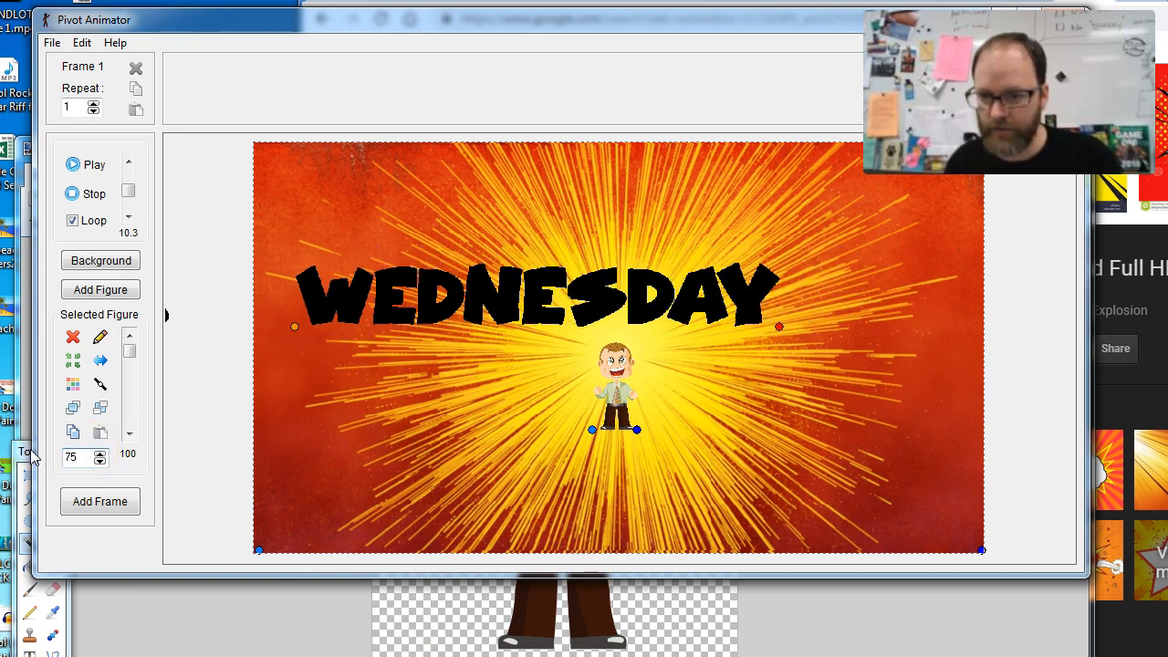
pyautogui.moveTo(293, 326); pyautogui.dragTo(373, 349)
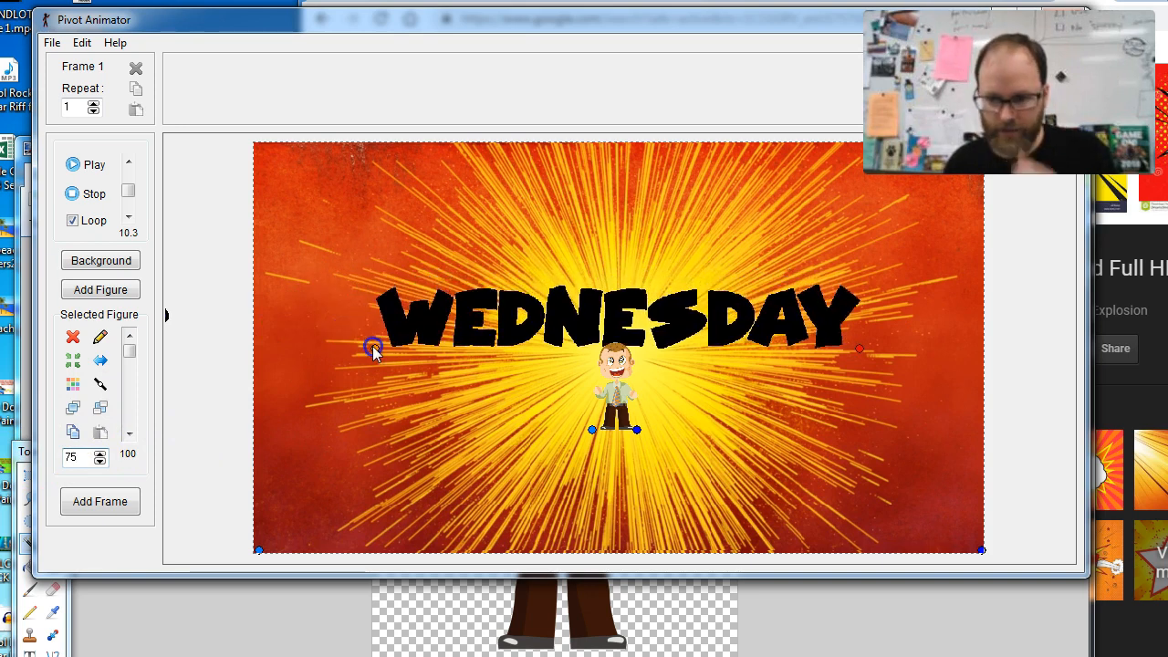
# Select all three sprites, add the first frame, and scale them up together until the WEDNESDAY text reaches 80
pyautogui.moveTo(178, 285); pyautogui.dragTo(439, 410)
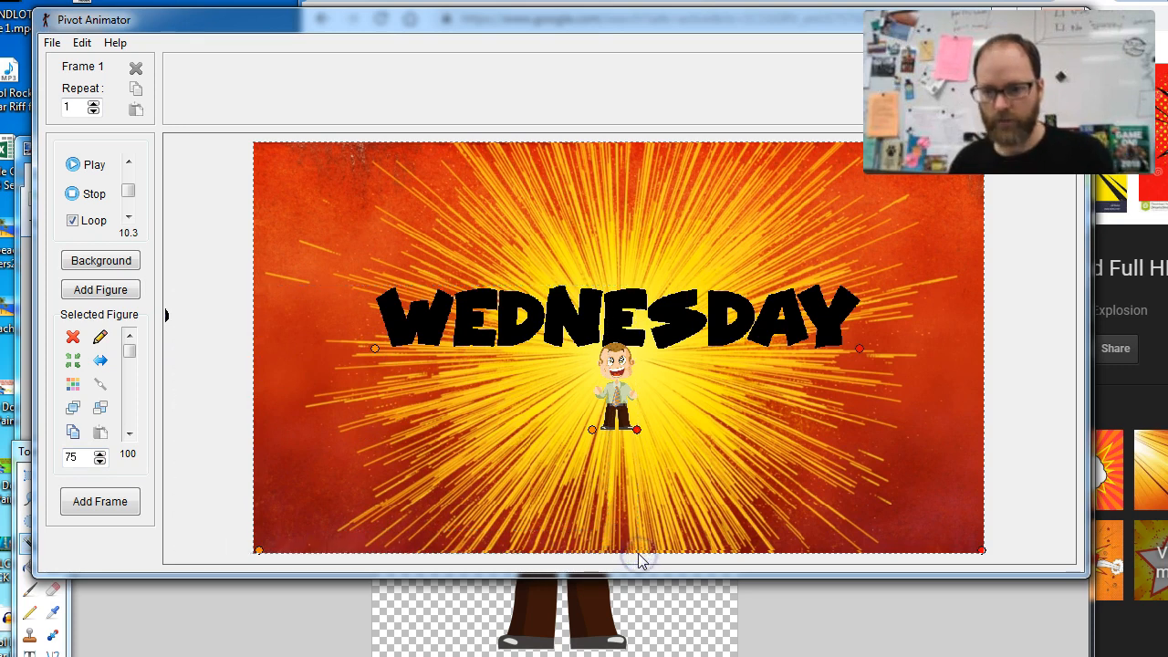
pyautogui.hotkey('ctrl', 'f')
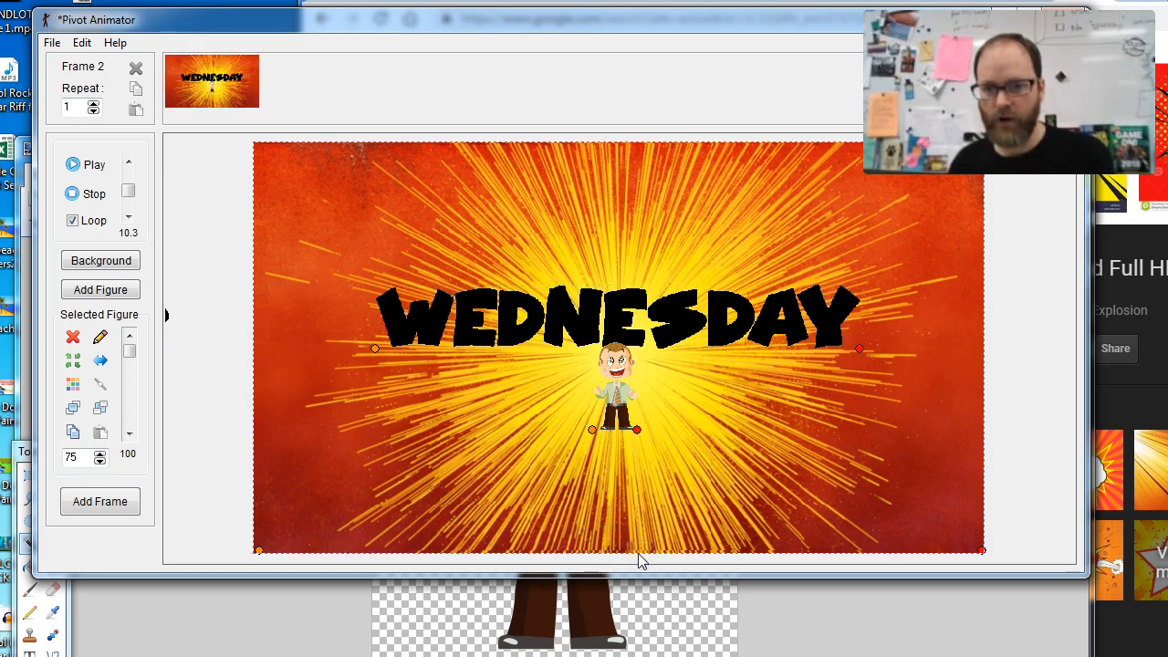
pyautogui.click(100, 460)
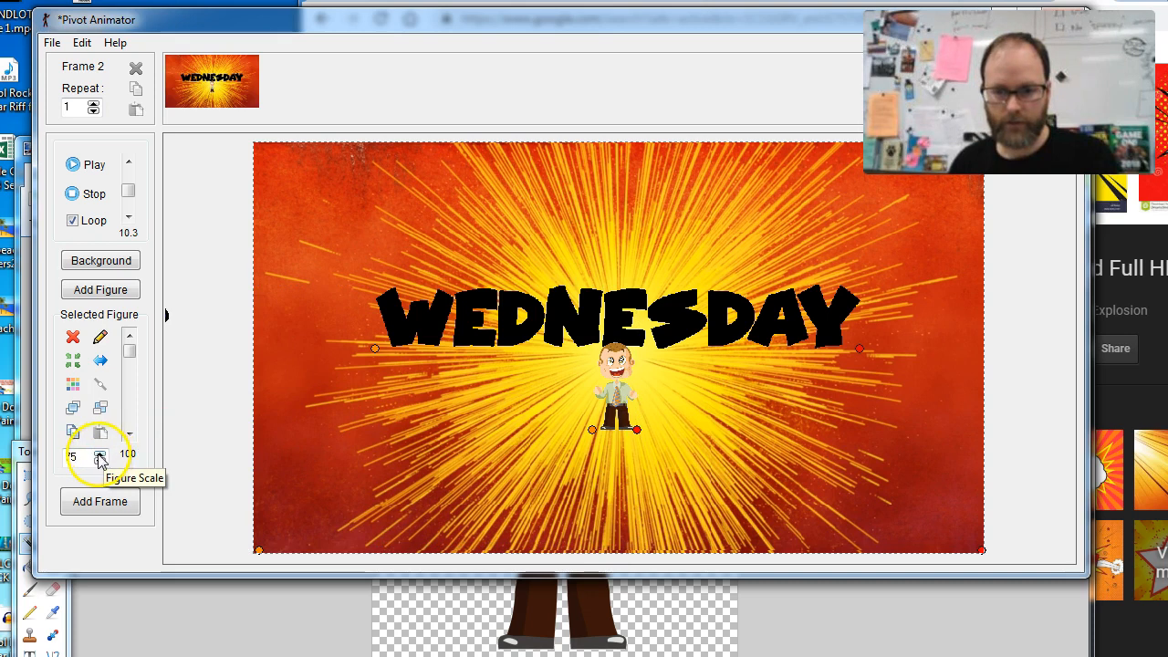
pyautogui.click(103, 458)
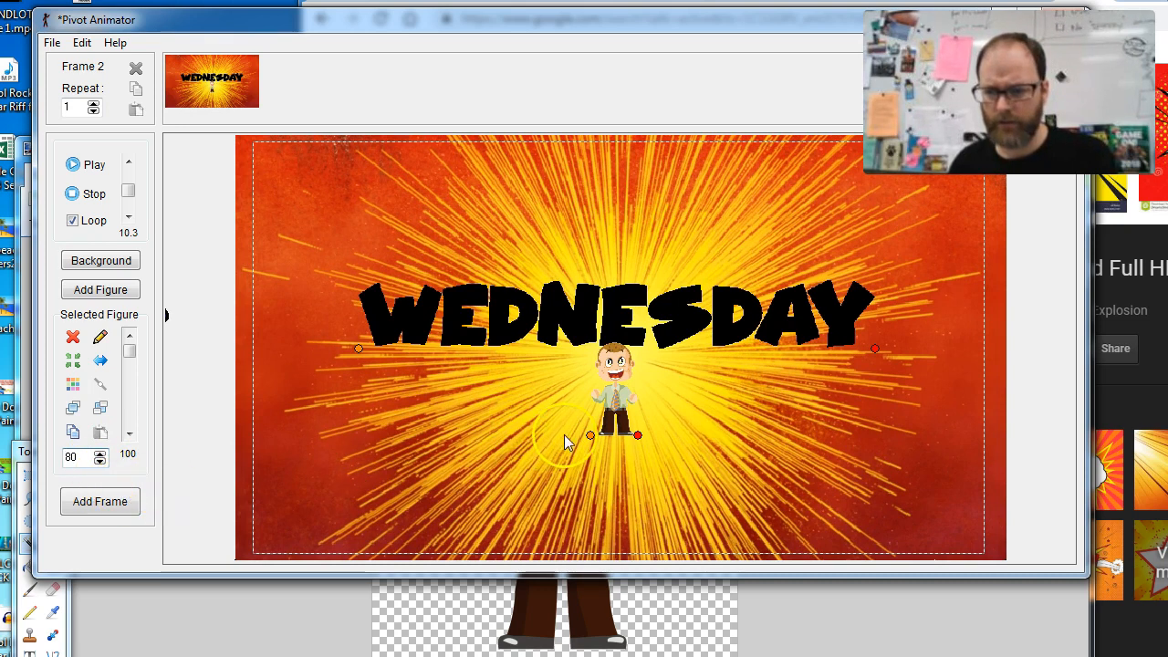
# Scale only the WEDNESDAY text up to 85 for the second frame
pyautogui.click(590, 432)
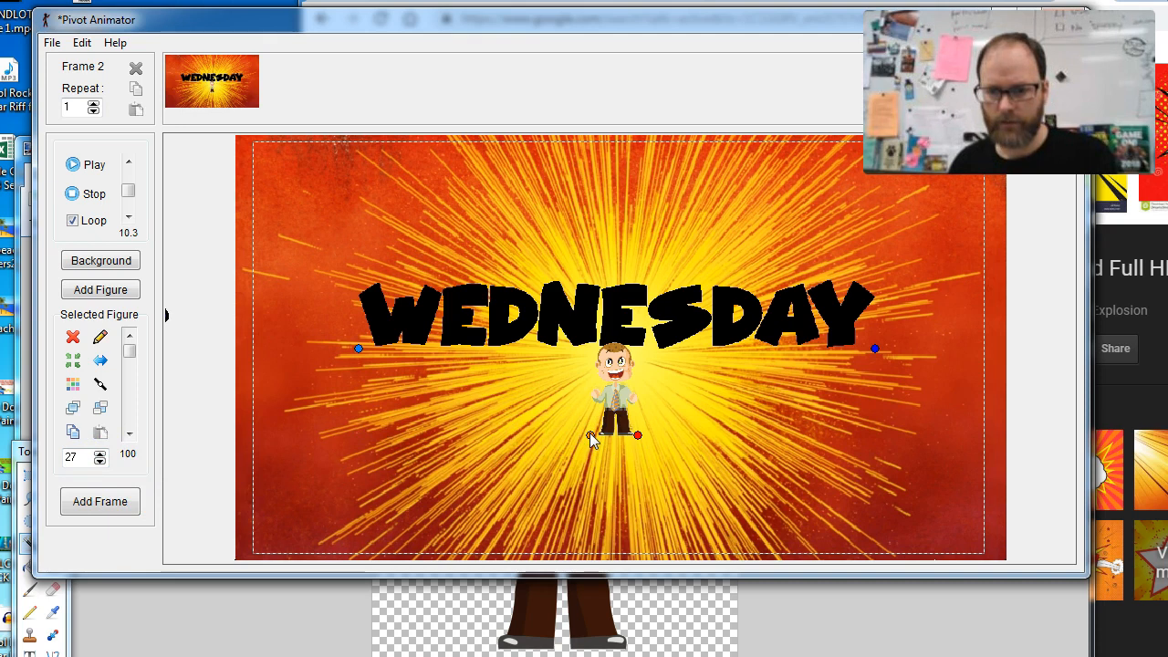
pyautogui.click(356, 349)
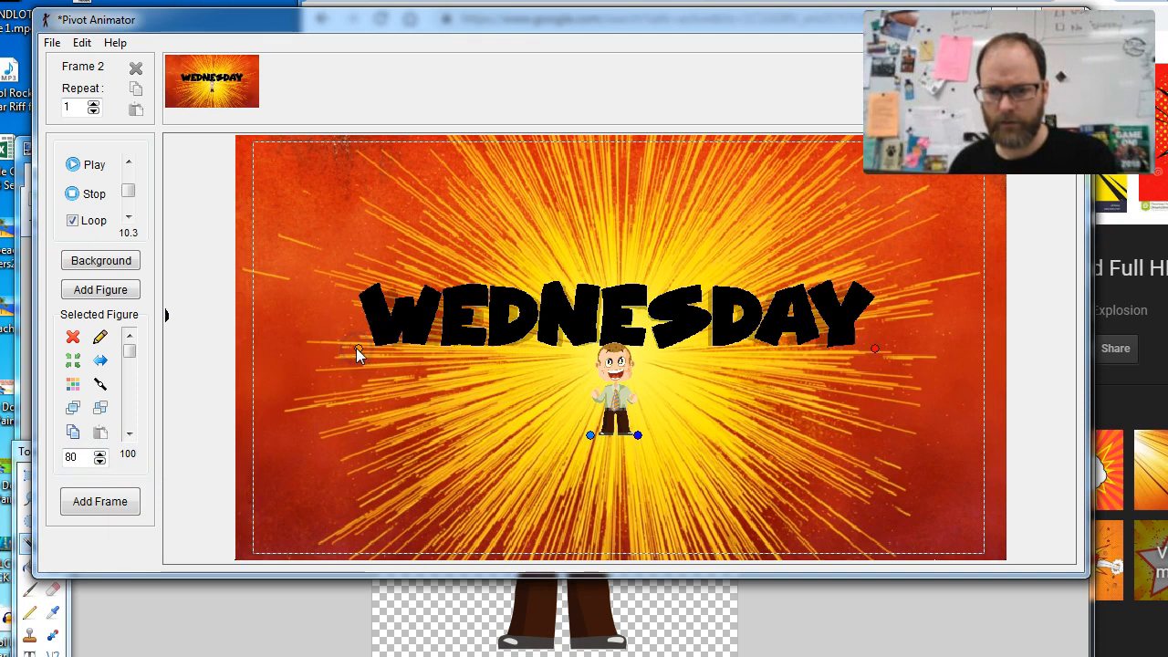
pyautogui.click(99, 453)
pyautogui.click(100, 453)
pyautogui.click(99, 454)
pyautogui.click(99, 454)
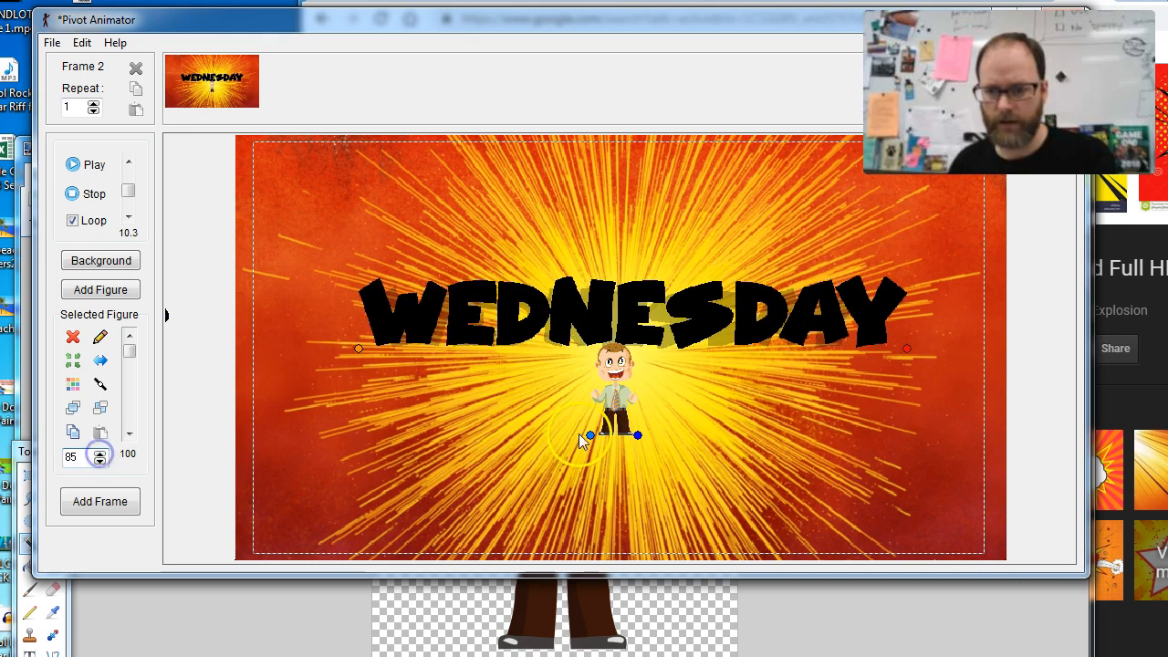
# Scale the character up to 31, lower it slightly beneath the text, and add the second frame
pyautogui.click(588, 436)
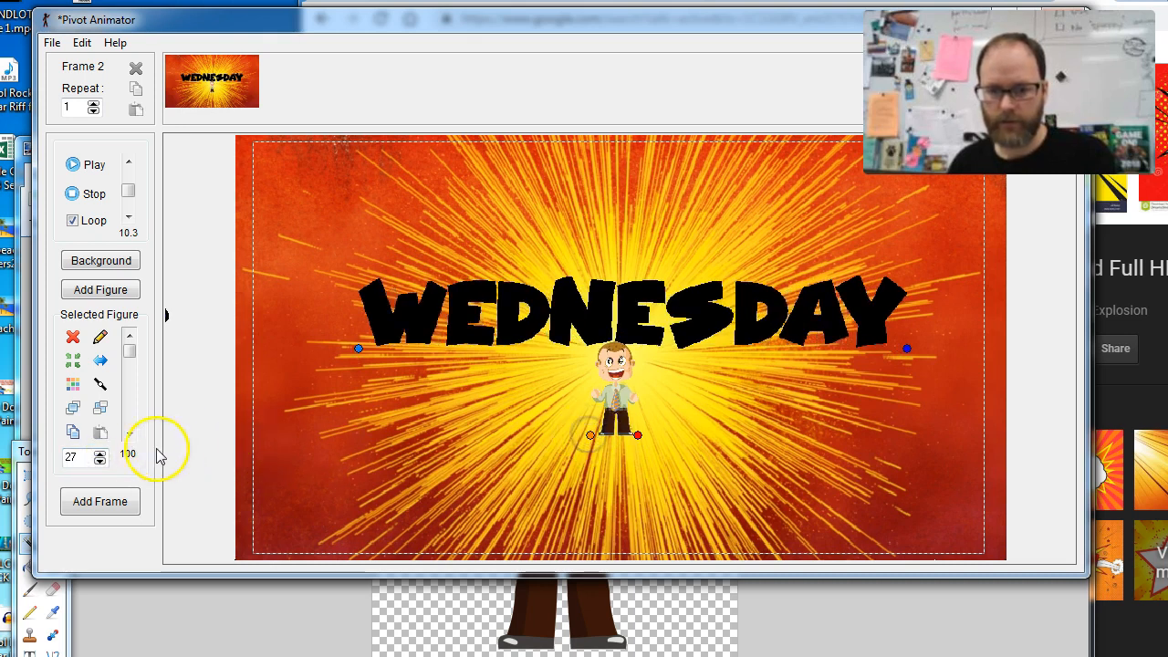
pyautogui.click(100, 460)
pyautogui.click(100, 453)
pyautogui.click(100, 453)
pyautogui.click(100, 452)
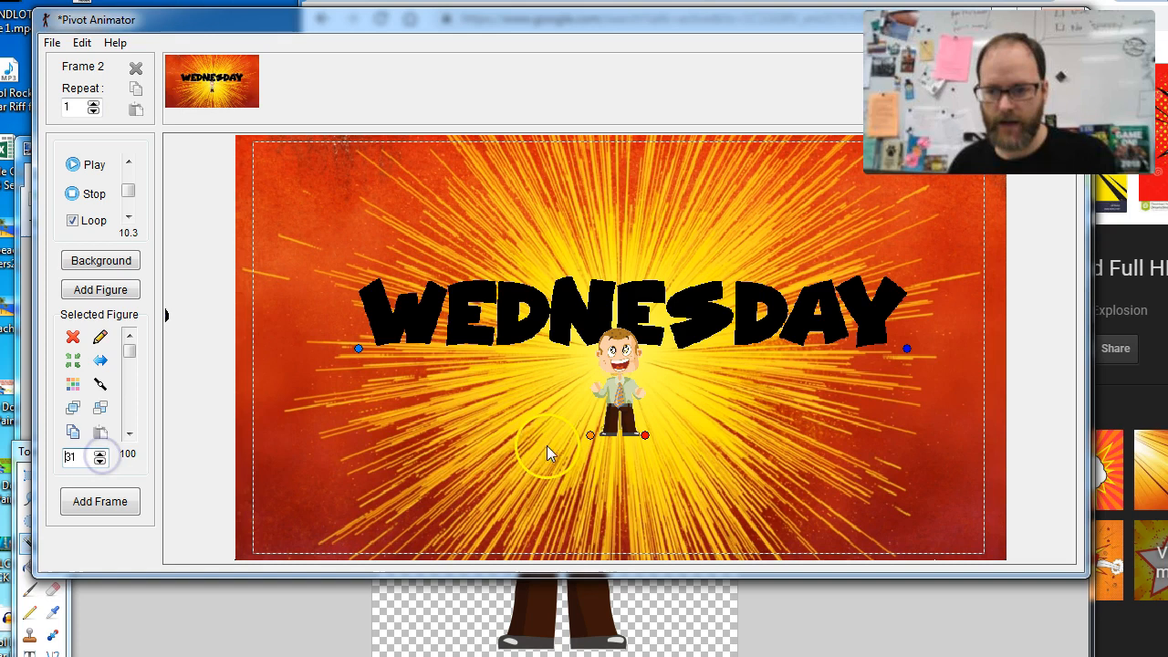
pyautogui.moveTo(590, 440)
pyautogui.mouseDown()
pyautogui.moveTo(592, 484)
pyautogui.moveTo(590, 454)
pyautogui.mouseUp()
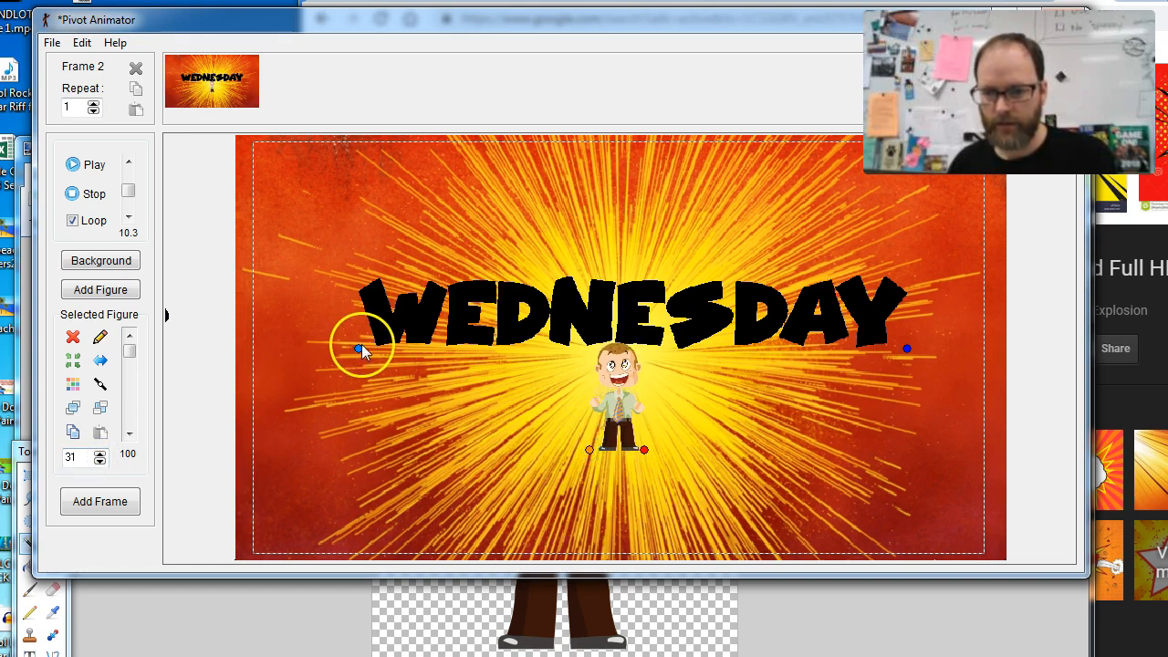
pyautogui.press('Return')
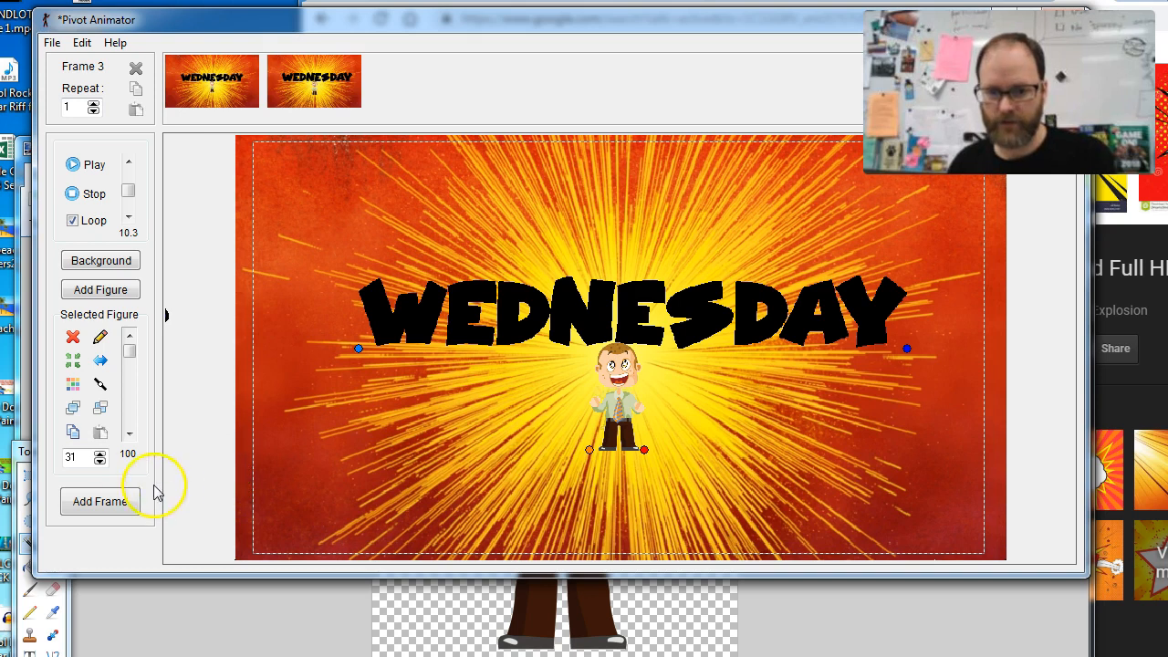
# Scale the WEDNESDAY text and character up together until the character reaches 35, shift both slightly to recenter, and add the third frame
pyautogui.moveTo(201, 288); pyautogui.dragTo(574, 592)
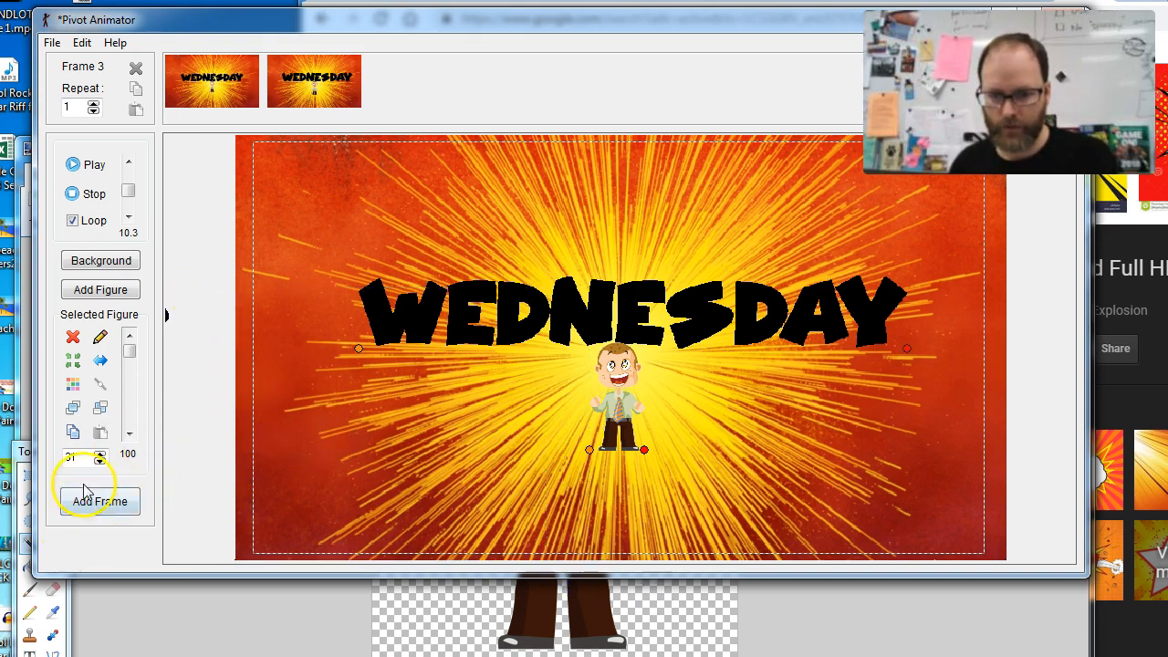
pyautogui.click(99, 453)
pyautogui.click(100, 453)
pyautogui.click(99, 452)
pyautogui.click(99, 453)
pyautogui.moveTo(587, 464); pyautogui.dragTo(577, 463)
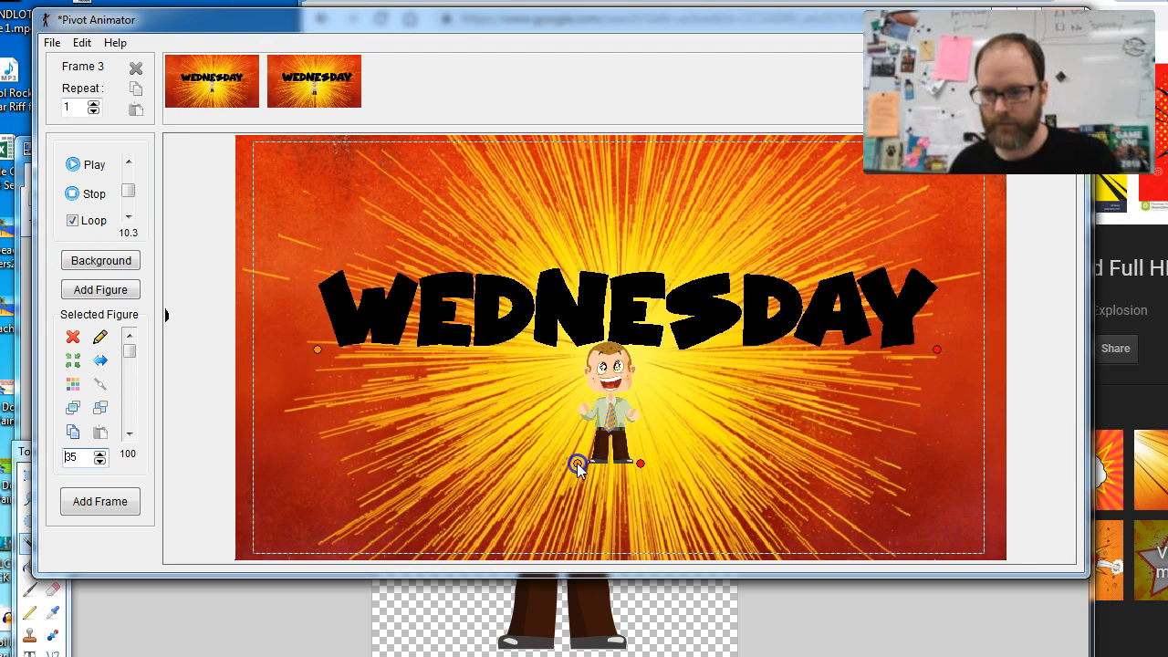
pyautogui.press('Return')
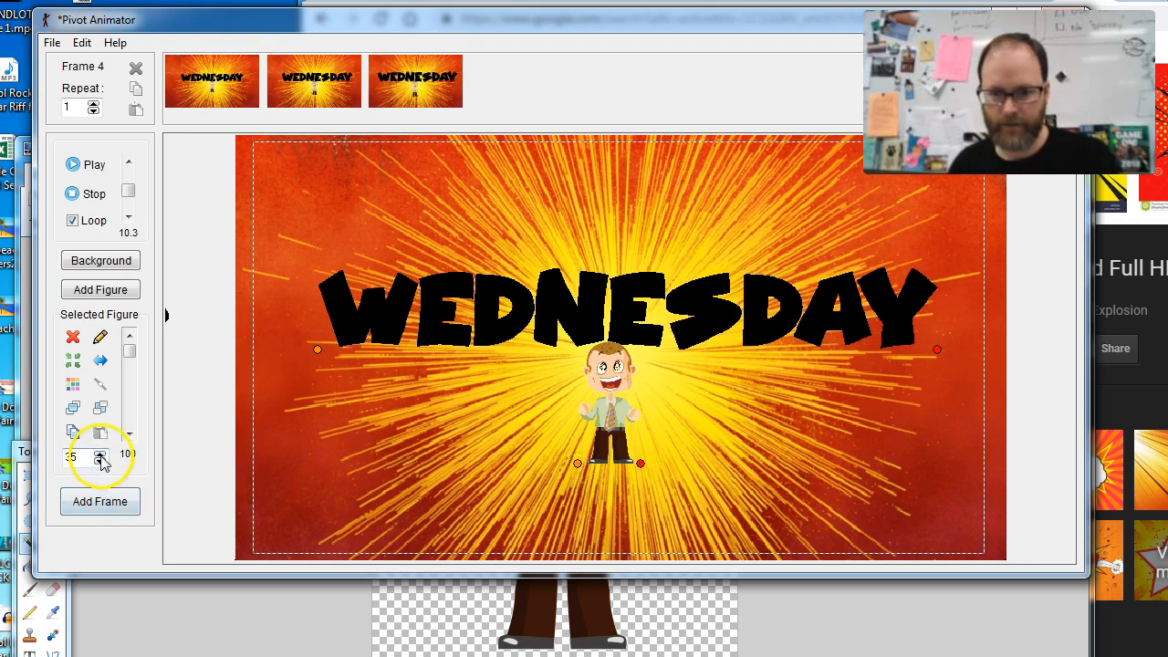
# Scale the text and character up together until the character reaches 37, and enlarge the animator window to show the background's corner handles
pyautogui.click(99, 455)
pyautogui.click(99, 455)
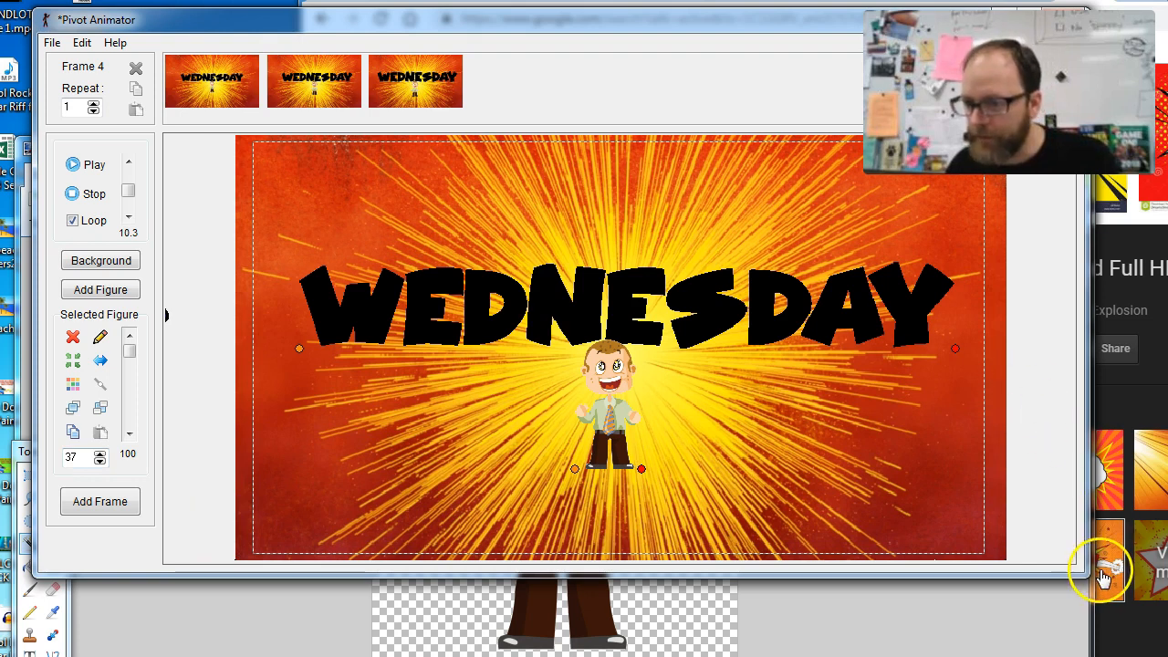
pyautogui.moveTo(1084, 575); pyautogui.dragTo(1130, 639)
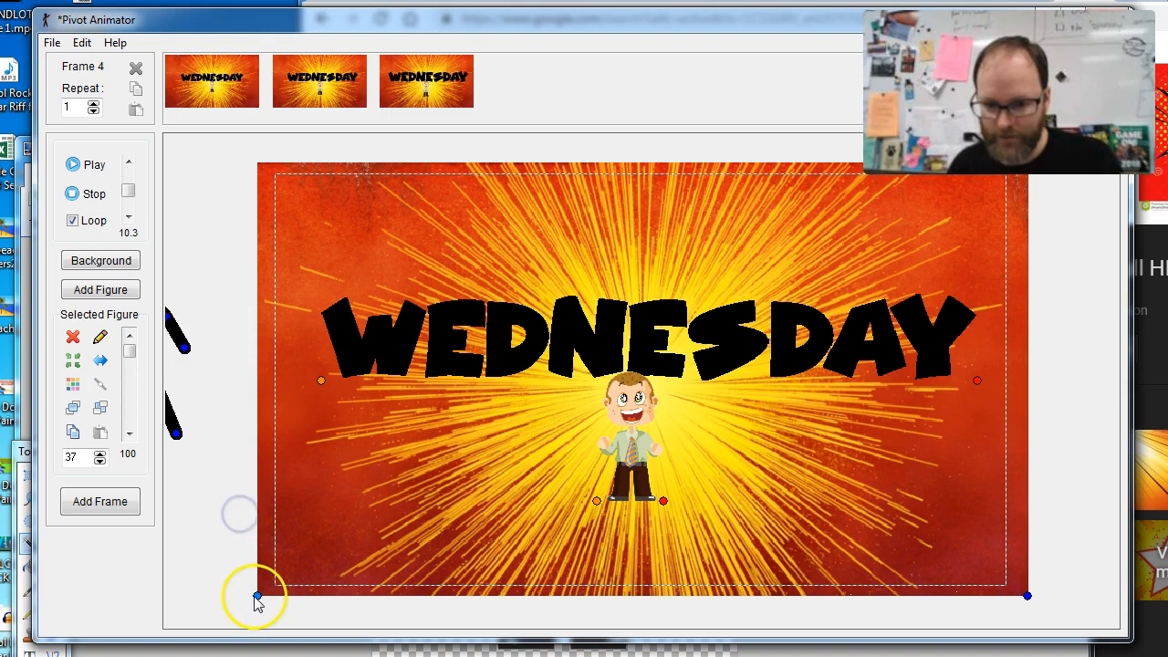
# In frame 2, scale the explosion background up to 108 and recenter it behind the text
pyautogui.click(313, 100)
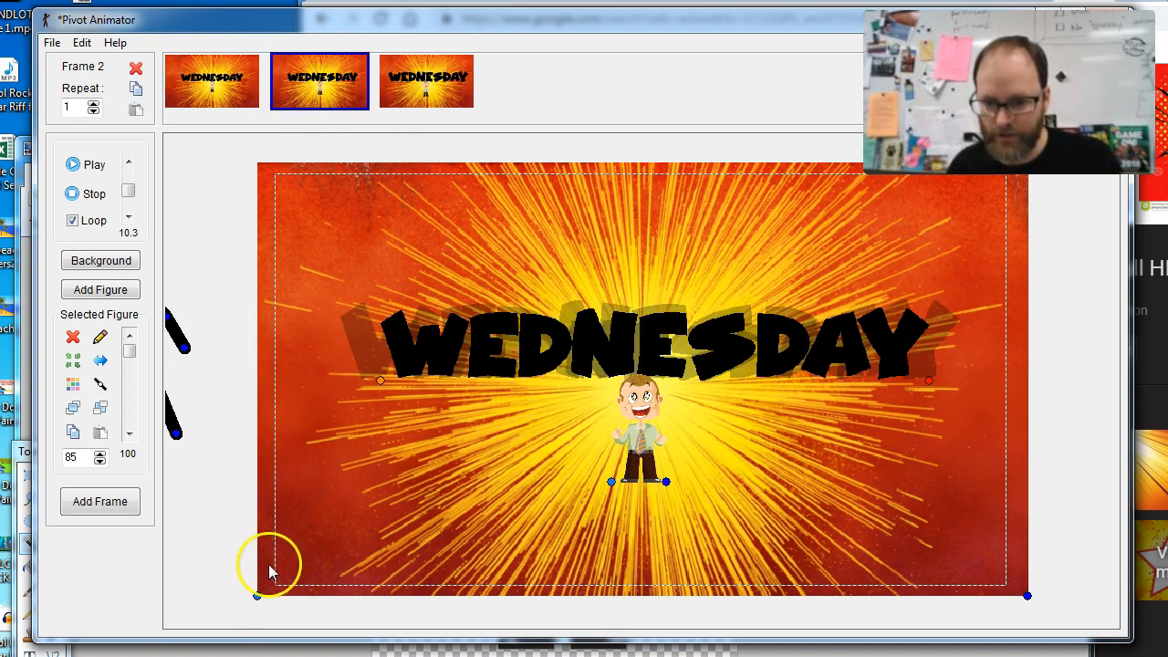
pyautogui.click(258, 598)
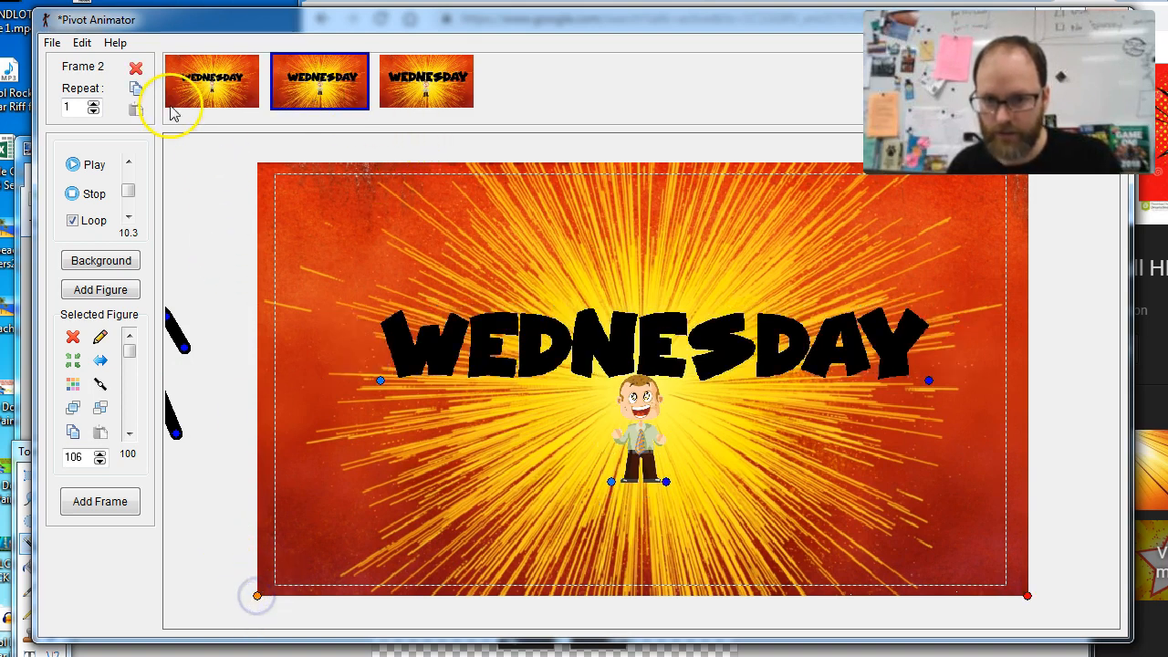
pyautogui.click(100, 452)
pyautogui.click(100, 452)
pyautogui.moveTo(256, 598); pyautogui.dragTo(250, 602)
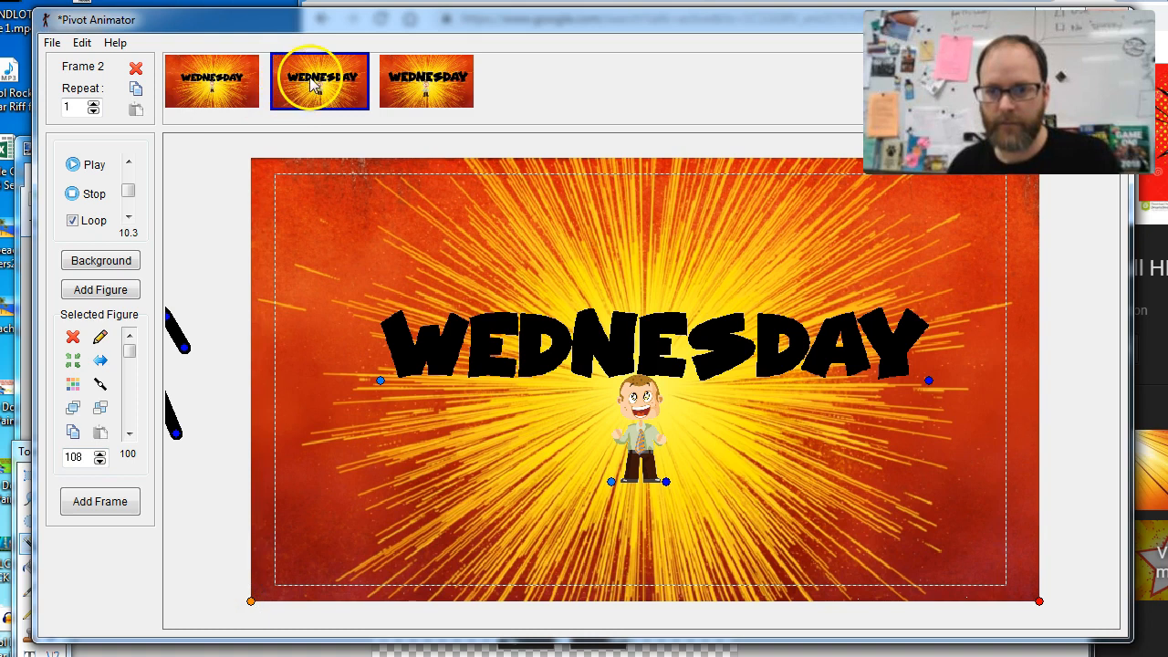
# In frame 3, scale the explosion background up to 113 and recenter it, and add a fourth frame from that pose
pyautogui.click(424, 91)
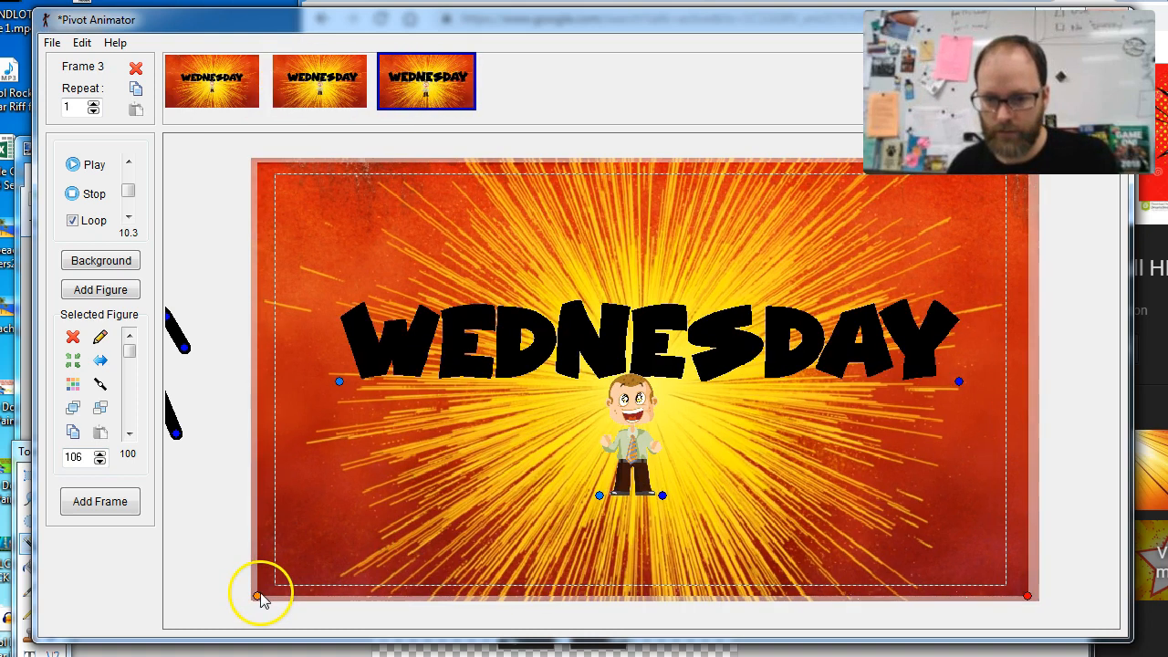
pyautogui.click(99, 454)
pyautogui.click(99, 454)
pyautogui.click(99, 454)
pyautogui.click(100, 454)
pyautogui.click(100, 454)
pyautogui.click(99, 454)
pyautogui.click(100, 454)
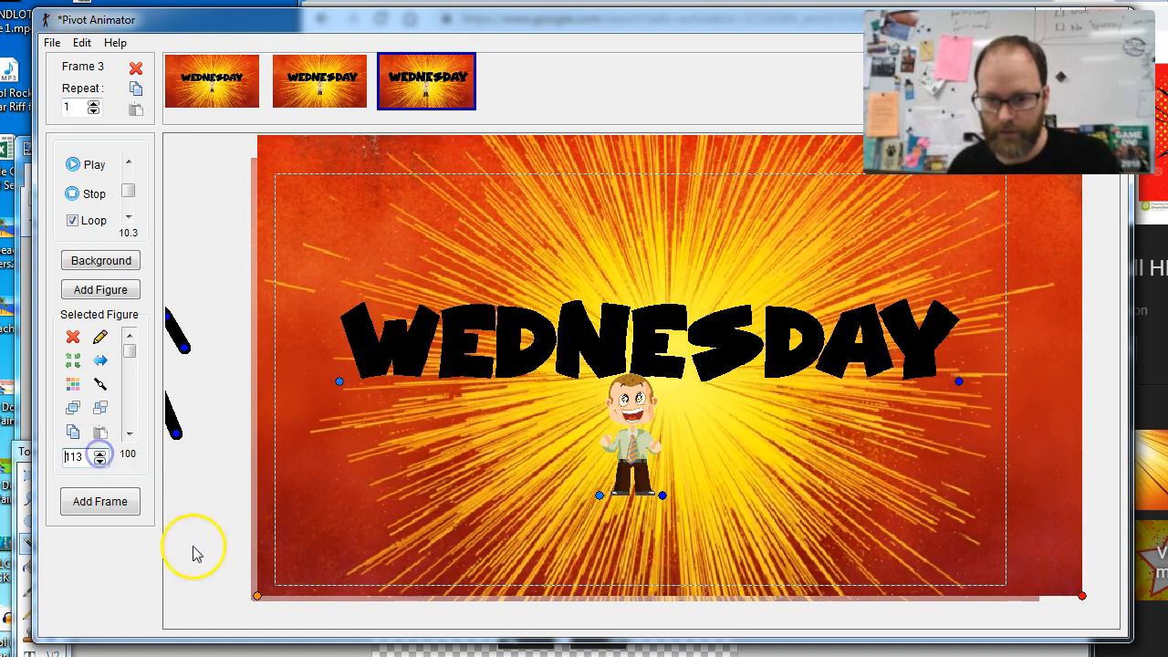
pyautogui.moveTo(259, 598); pyautogui.dragTo(218, 616)
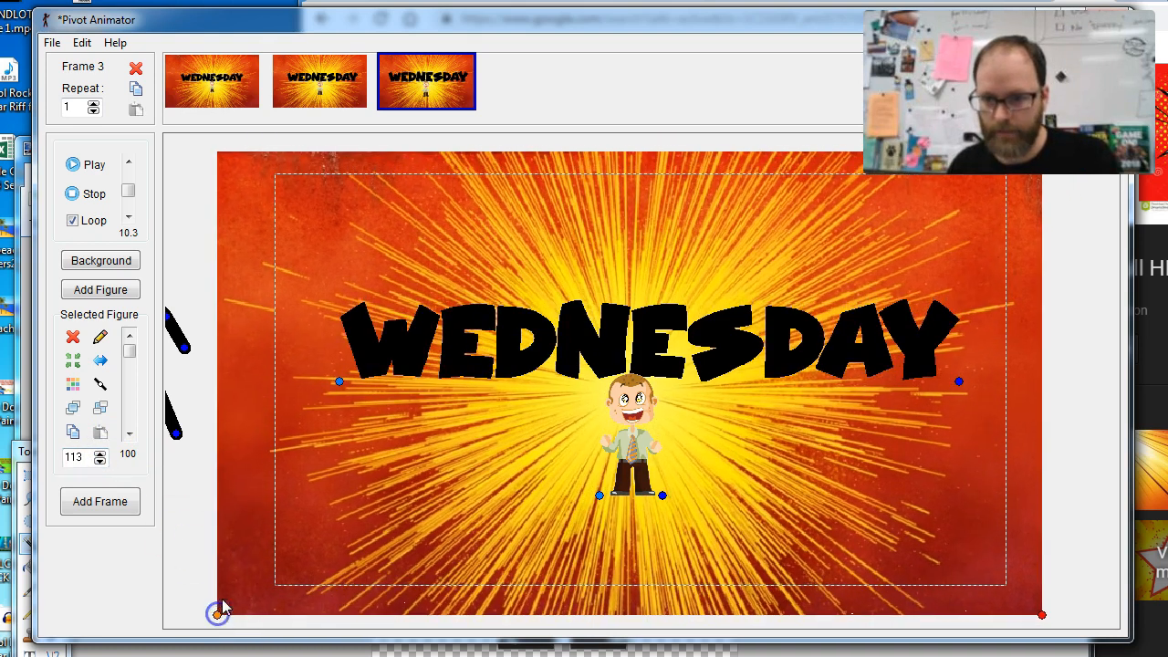
pyautogui.press('Right')
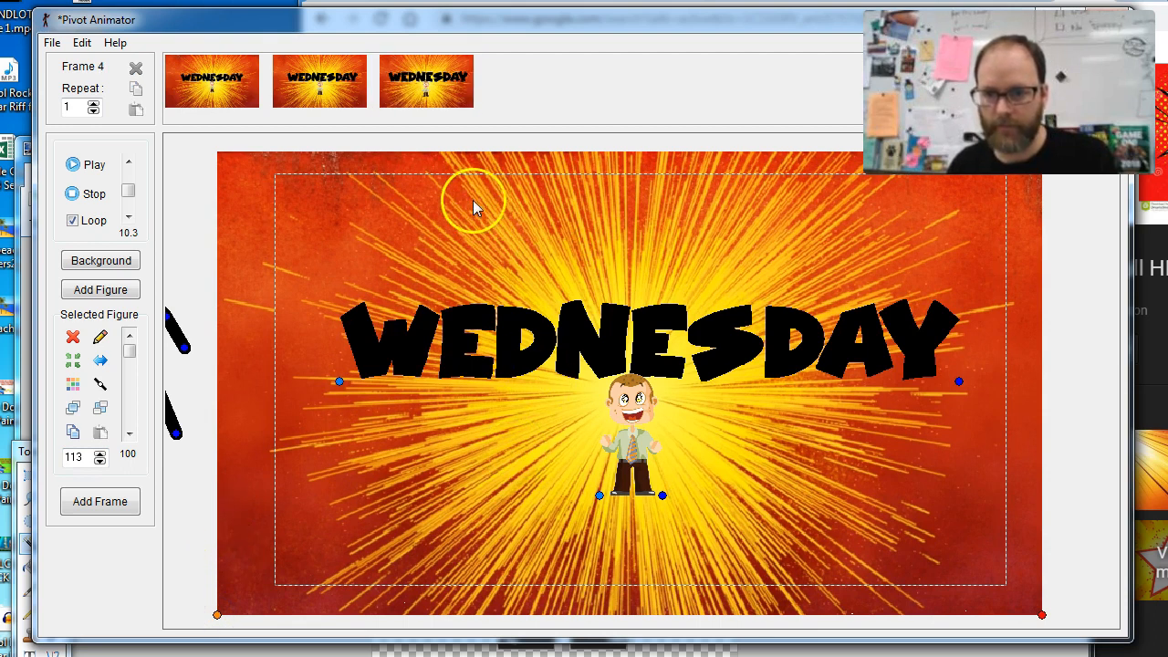
pyautogui.press('Return')
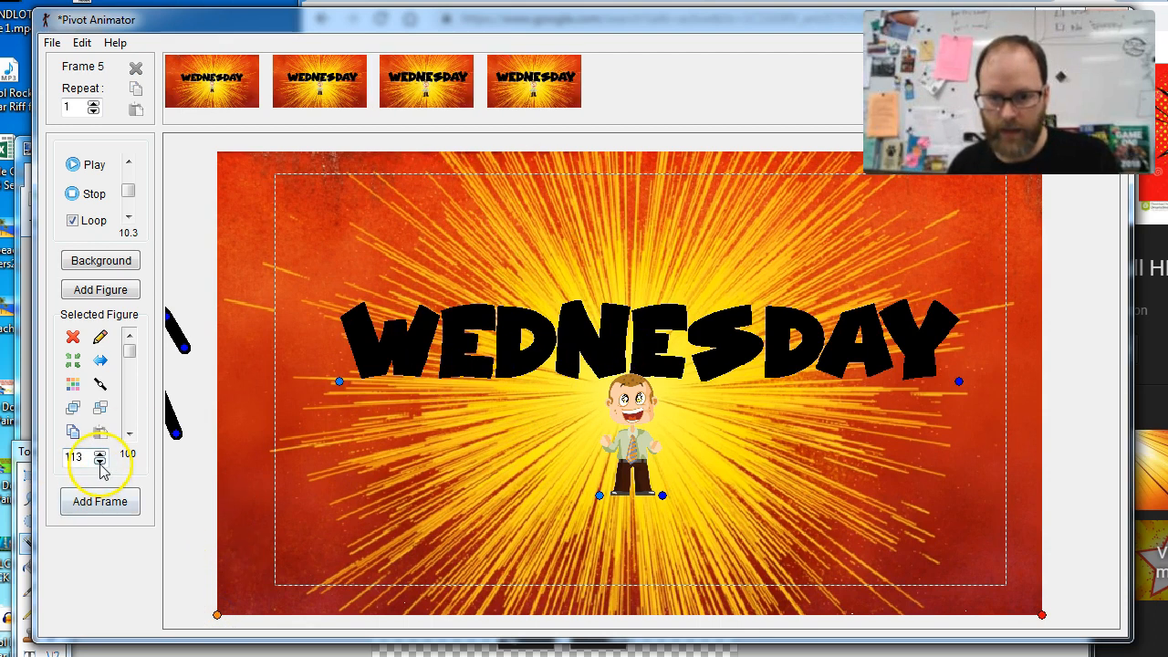
# Select the background, text and character and scale them up together until the background reaches 124
pyautogui.moveTo(195, 302); pyautogui.dragTo(221, 358)
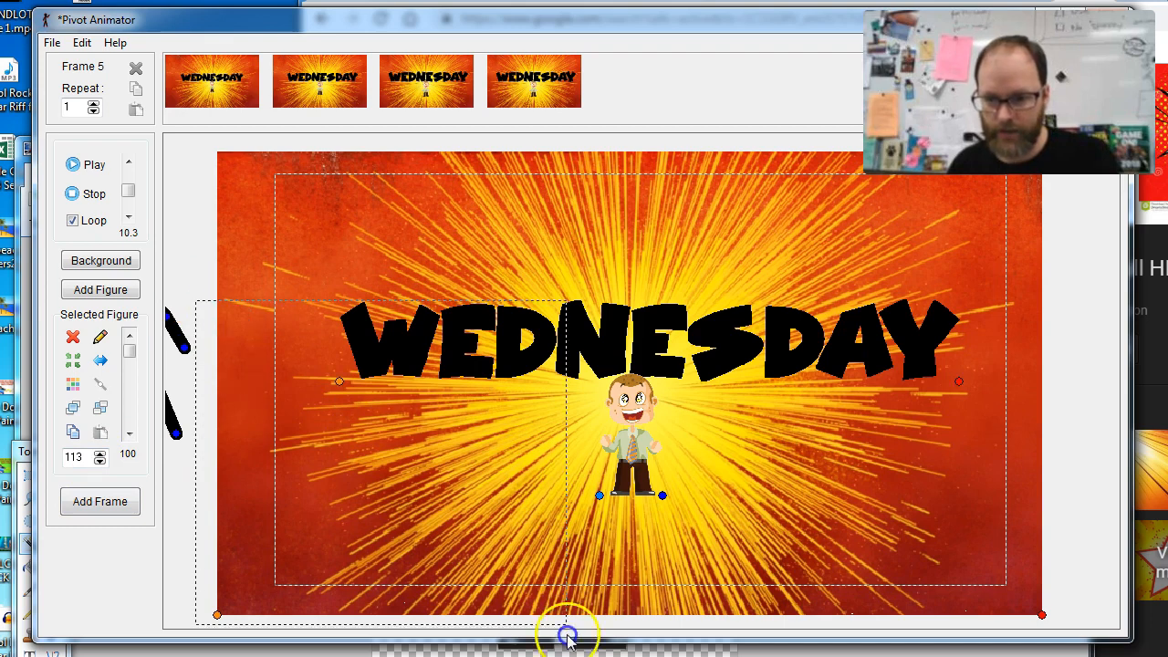
pyautogui.click(100, 455)
pyautogui.click(100, 455)
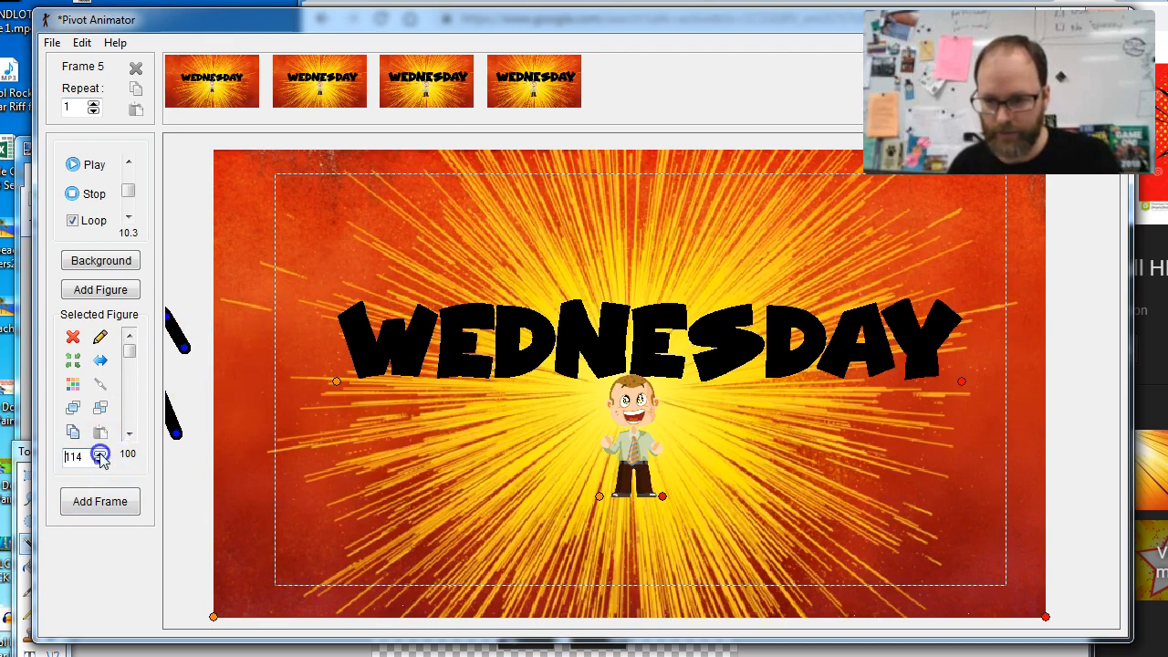
pyautogui.click(99, 456)
pyautogui.click(100, 455)
pyautogui.click(99, 455)
pyautogui.click(99, 456)
pyautogui.click(99, 455)
pyautogui.click(99, 456)
pyautogui.click(99, 455)
pyautogui.click(99, 456)
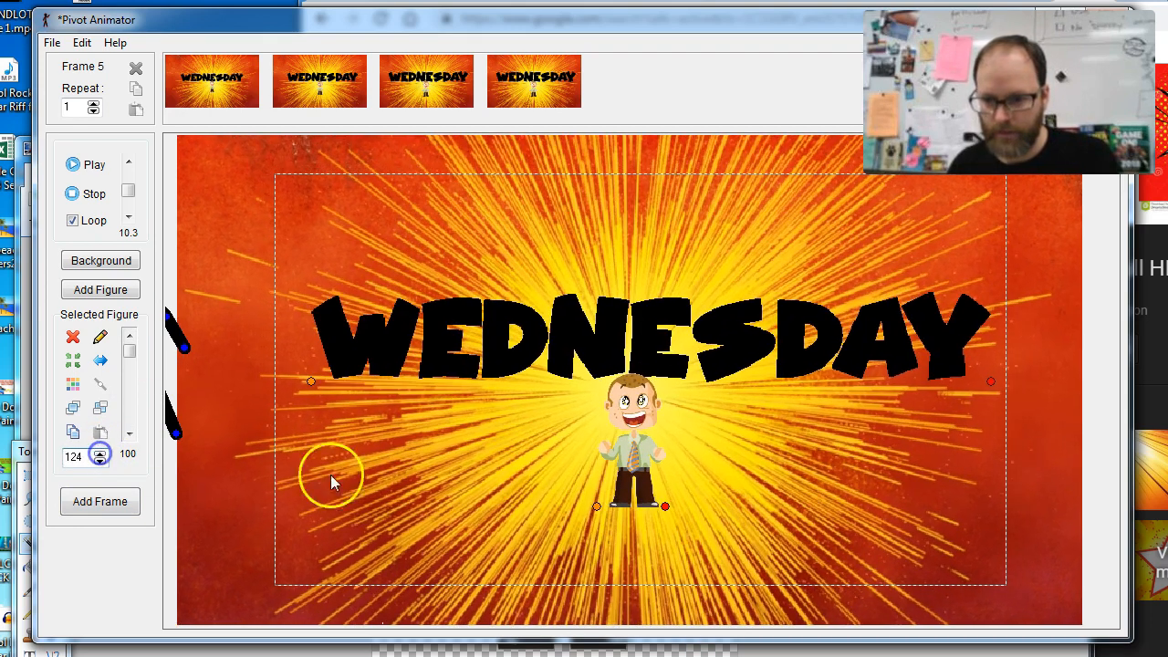
# Scale only the character up to 50, lower it so its head overlaps the text, and add the fifth frame
pyautogui.click(598, 505)
pyautogui.click(99, 455)
pyautogui.click(99, 455)
pyautogui.click(99, 456)
pyautogui.click(100, 456)
pyautogui.click(100, 455)
pyautogui.click(100, 456)
pyautogui.click(99, 455)
pyautogui.click(99, 456)
pyautogui.click(100, 455)
pyautogui.moveTo(594, 505); pyautogui.dragTo(587, 528)
pyautogui.press('Return')
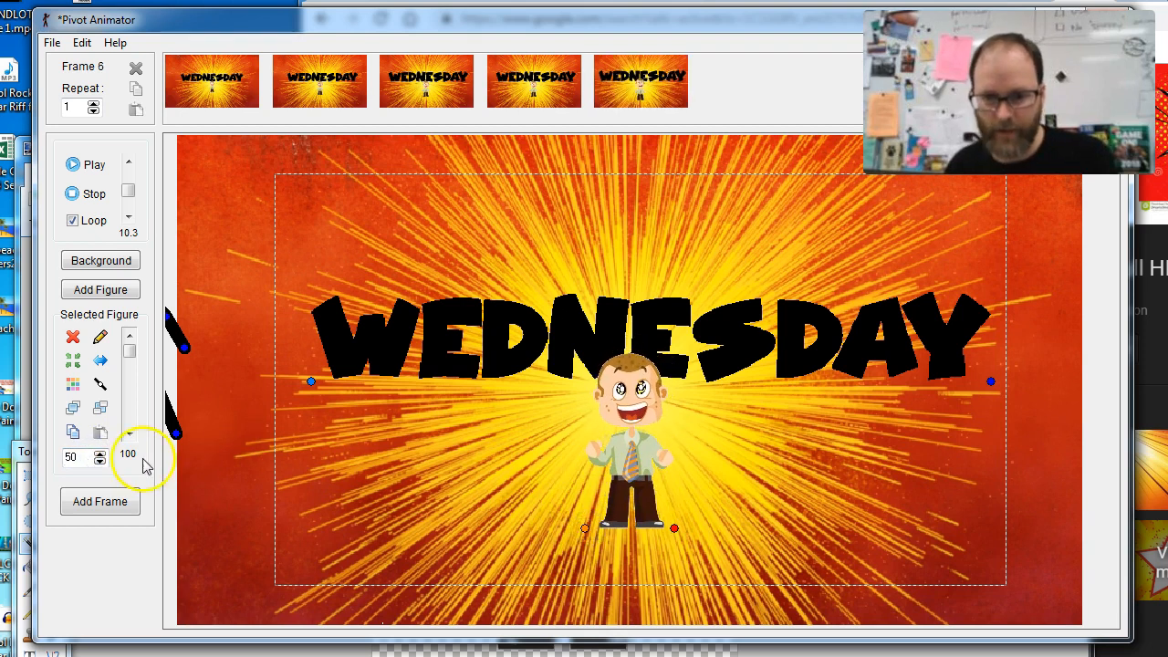
# Move and enlarge the animator window so the whole workspace around the canvas can be reached
pyautogui.click(303, 474)
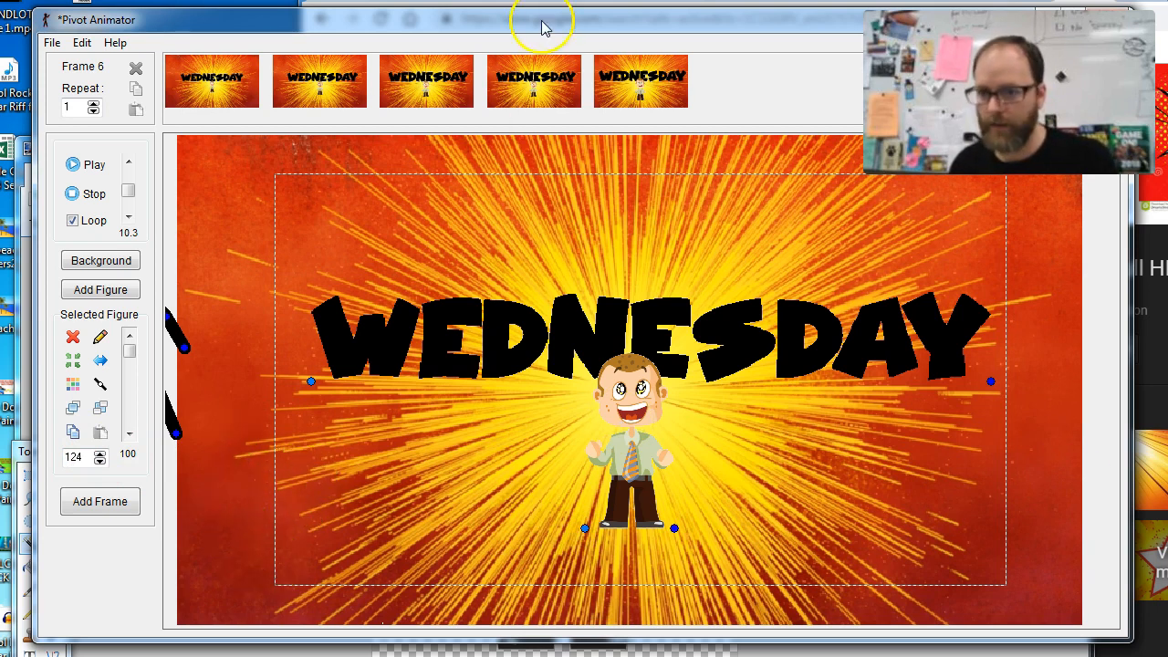
pyautogui.moveTo(529, 32); pyautogui.dragTo(444, 0)
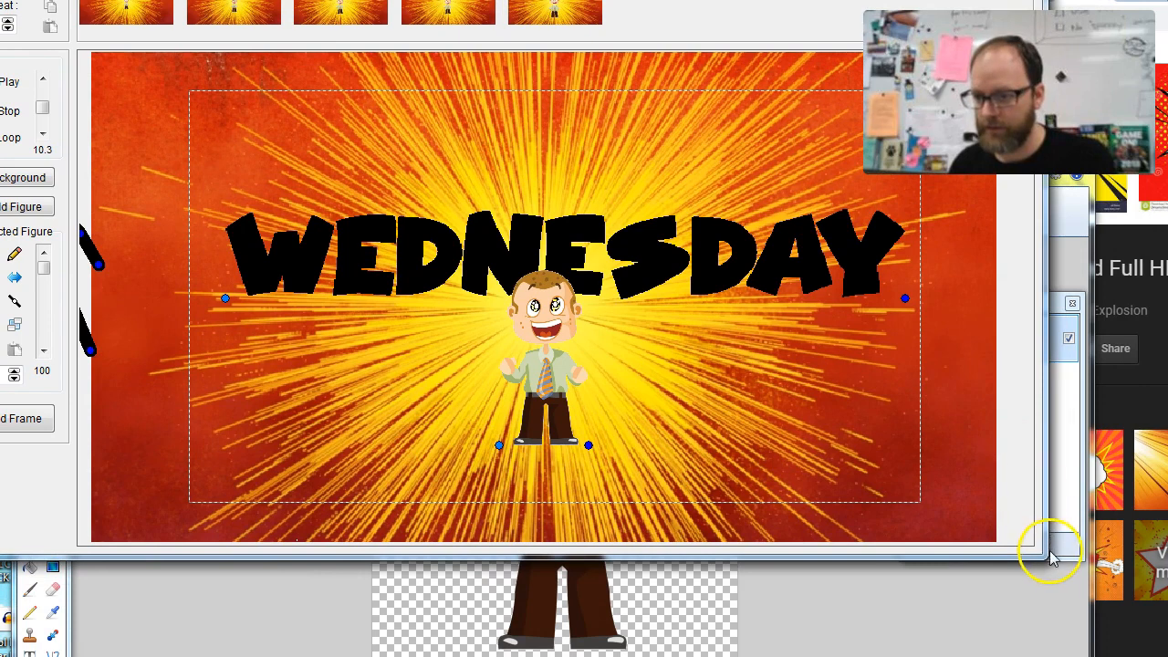
pyautogui.moveTo(1043, 558); pyautogui.dragTo(1164, 652)
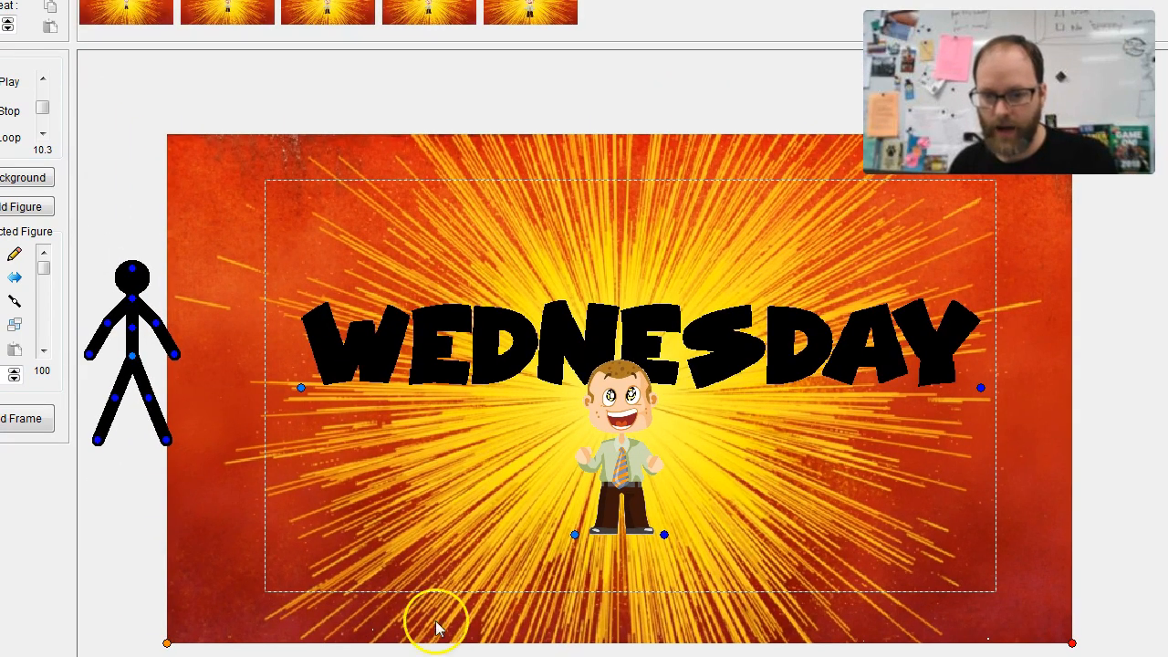
# Delete the stick figure standing beside the explosion background
pyautogui.click(301, 389)
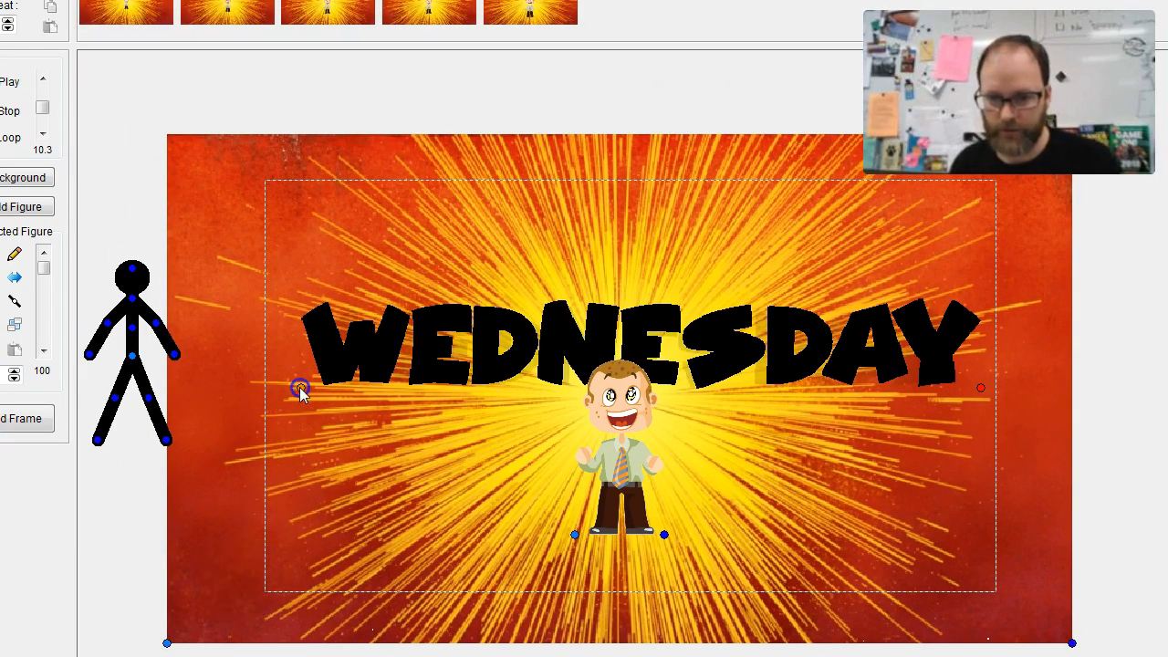
pyautogui.click(130, 361)
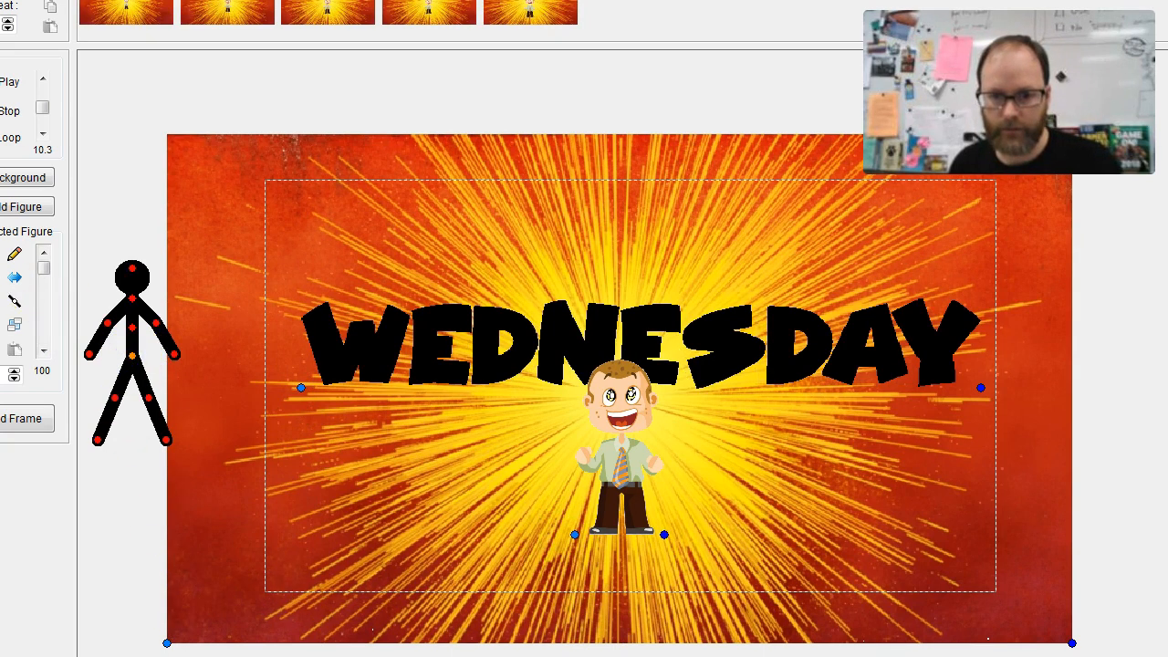
pyautogui.press('Delete')
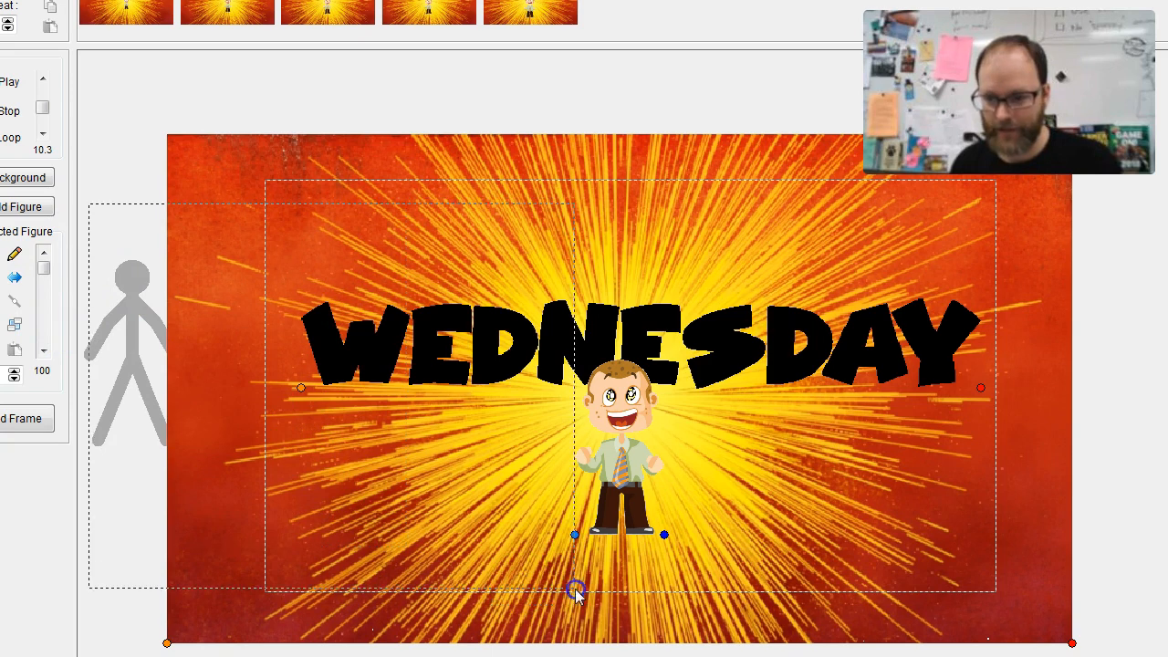
# Select the background, text and character and scale them up together until the background reaches 137 and the character 55
pyautogui.moveTo(709, 643); pyautogui.dragTo(716, 647)
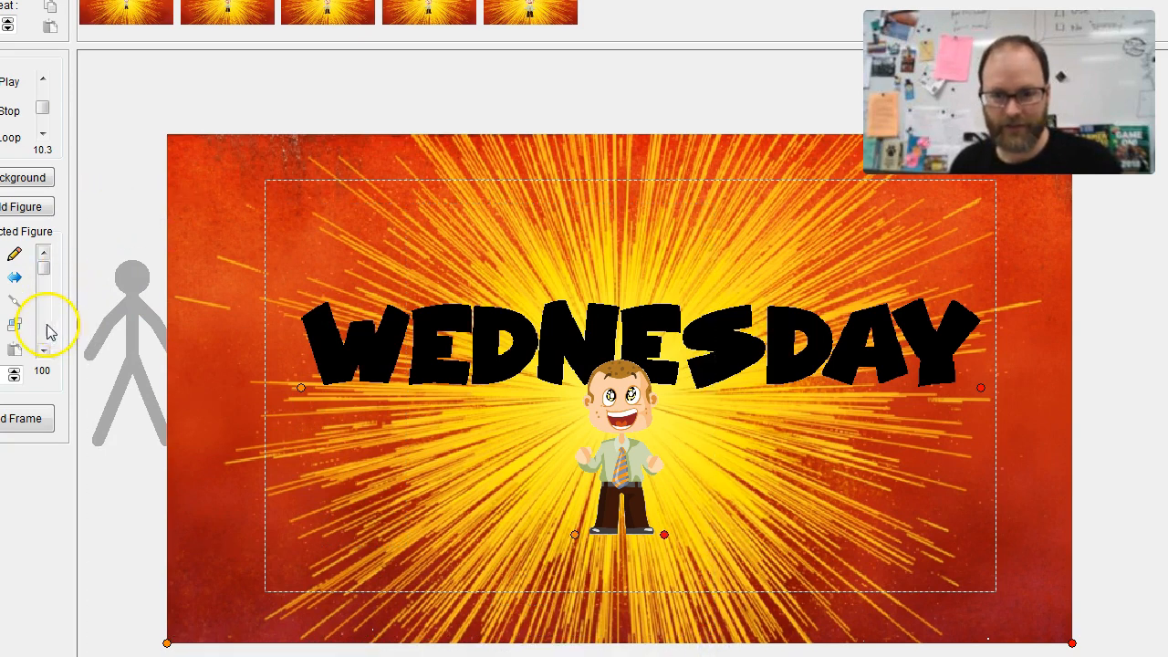
pyautogui.moveTo(14, 374); pyautogui.dragTo(14, 374)
pyautogui.click(222, 451)
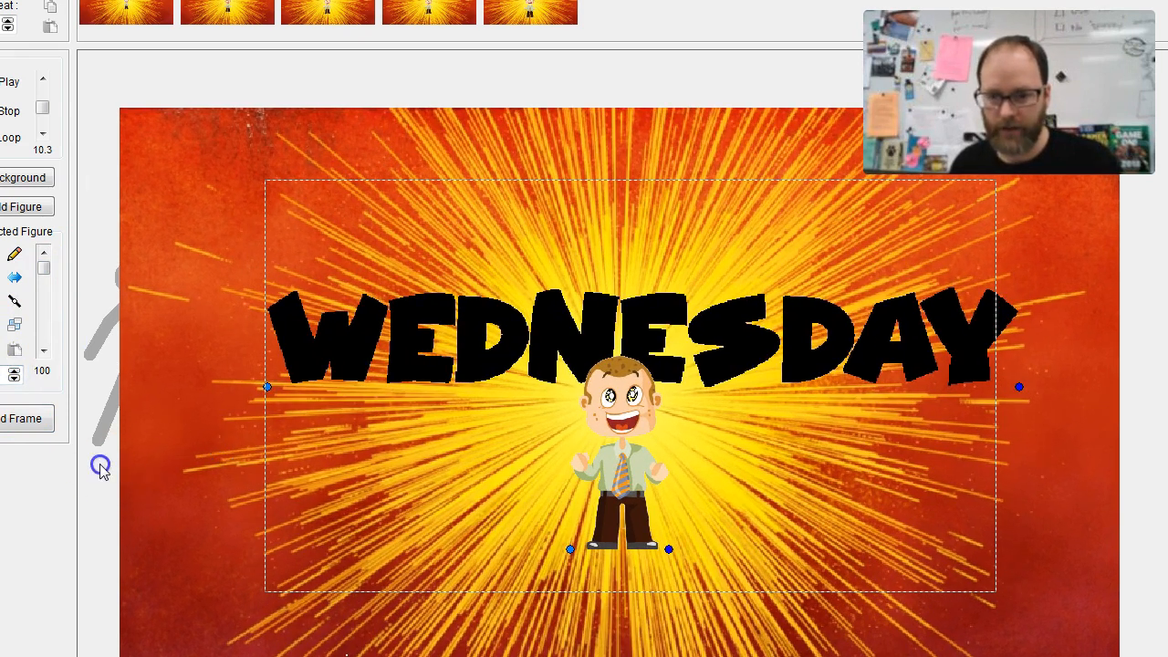
# Scale only the character up to 65, lower it to recenter it over the text, and add the sixth frame
pyautogui.click(570, 550)
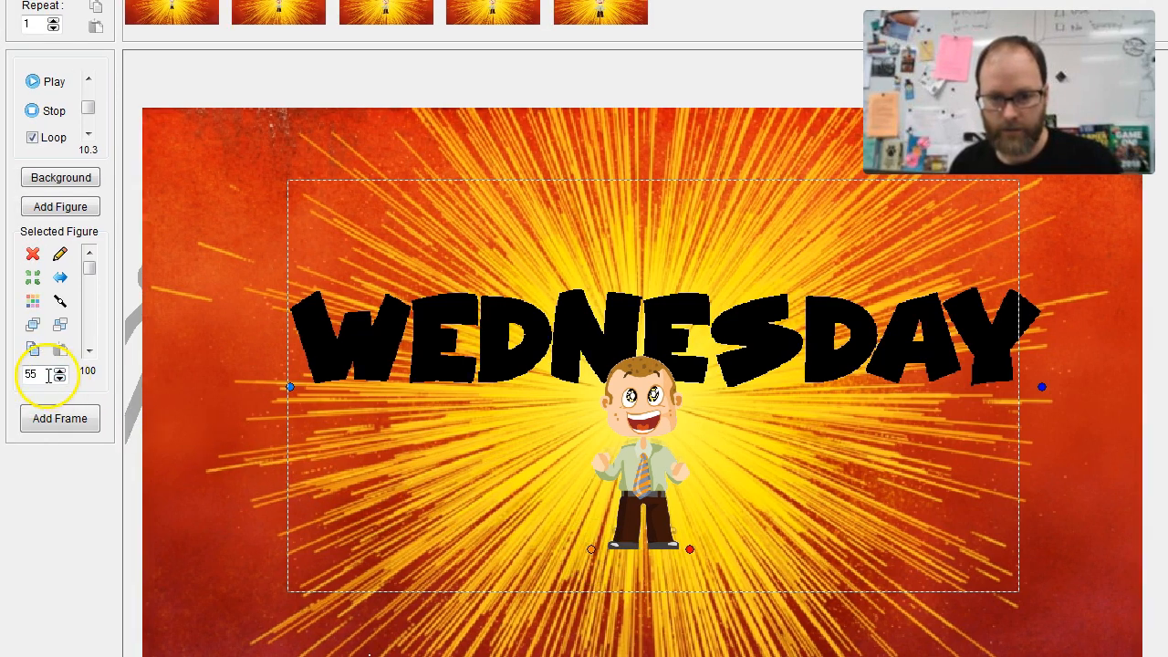
pyautogui.write('6')
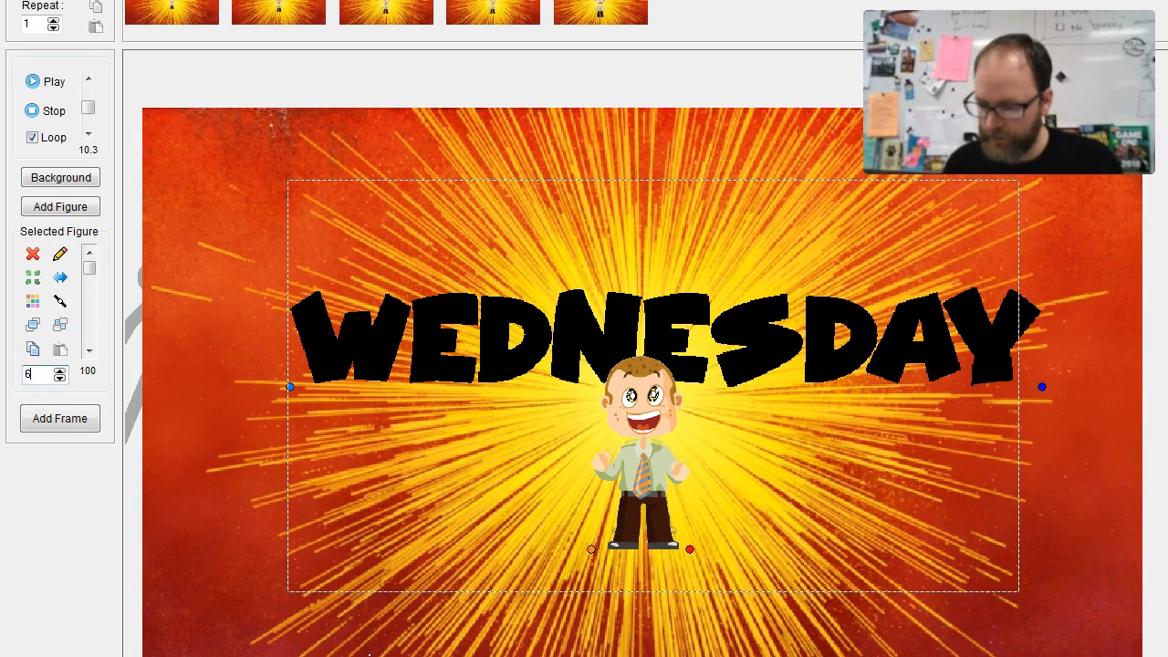
pyautogui.write('5')
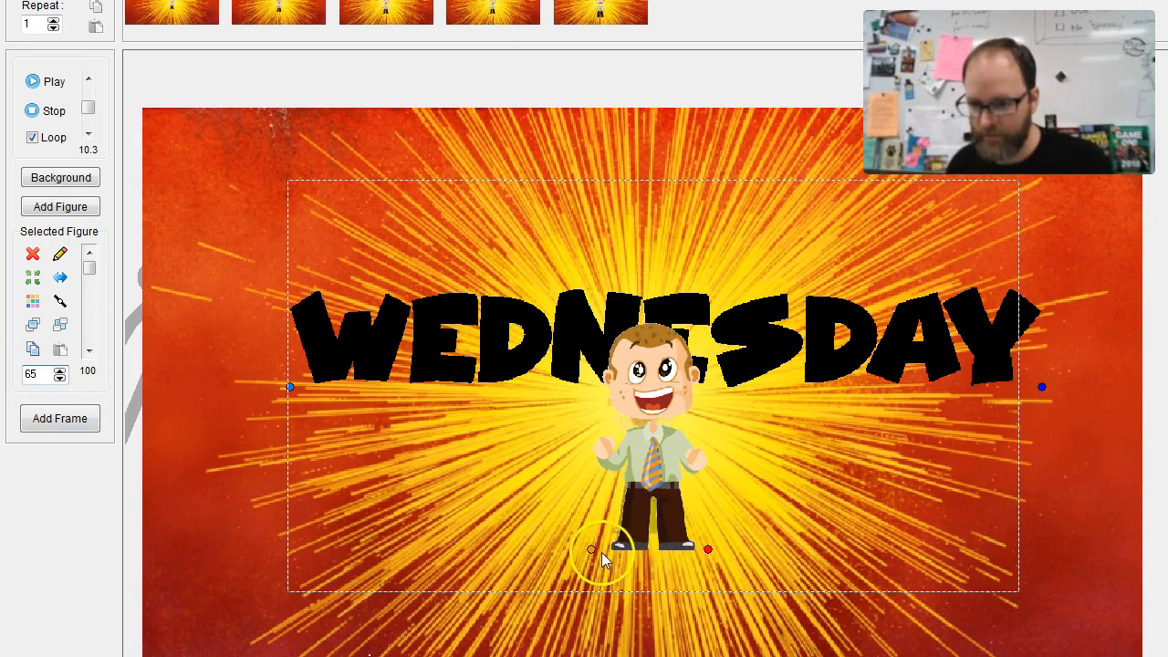
pyautogui.moveTo(592, 551); pyautogui.dragTo(582, 570)
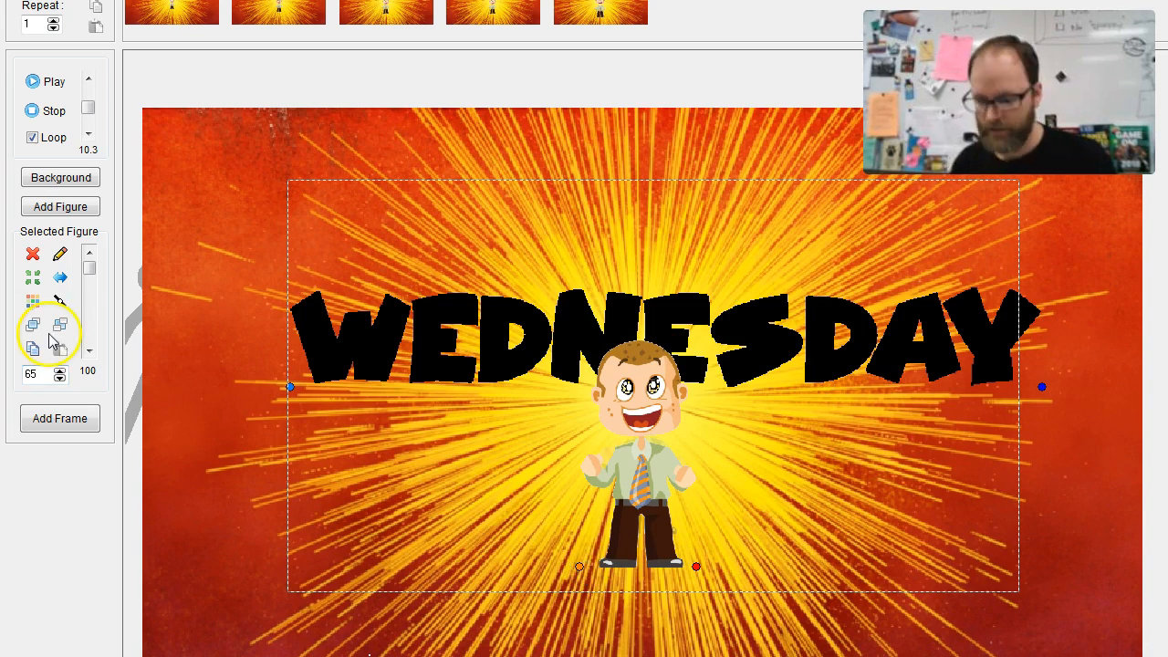
pyautogui.click(59, 419)
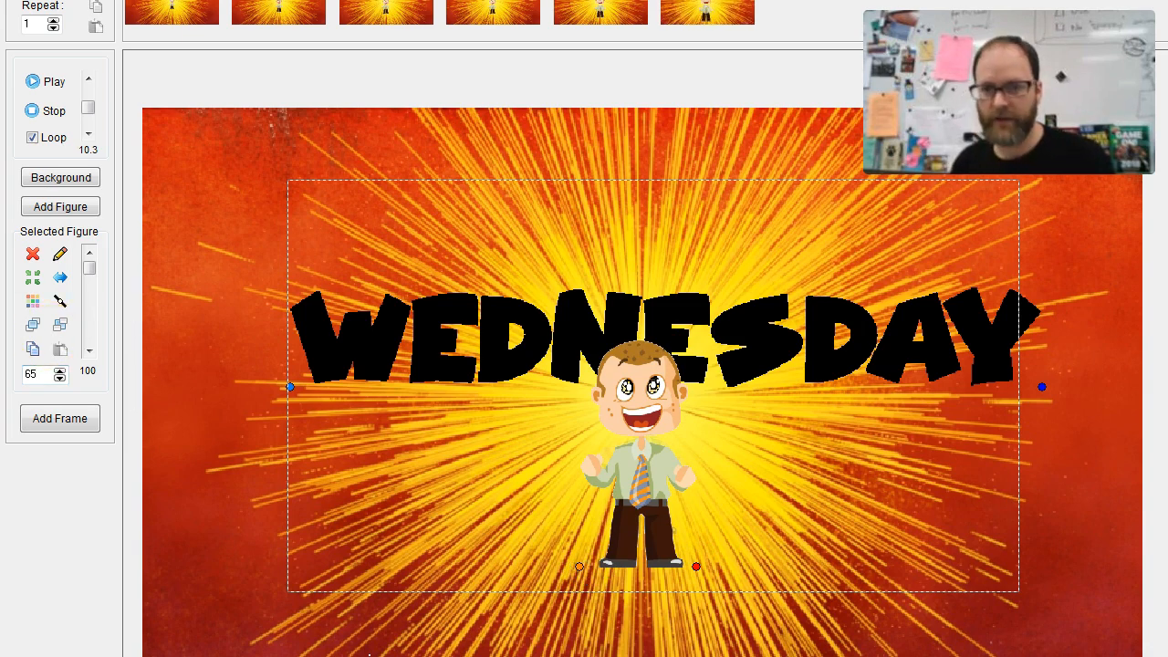
# Play and stop the animation, and step through the first three frames to check how the sprites line up
pyautogui.click(48, 82)
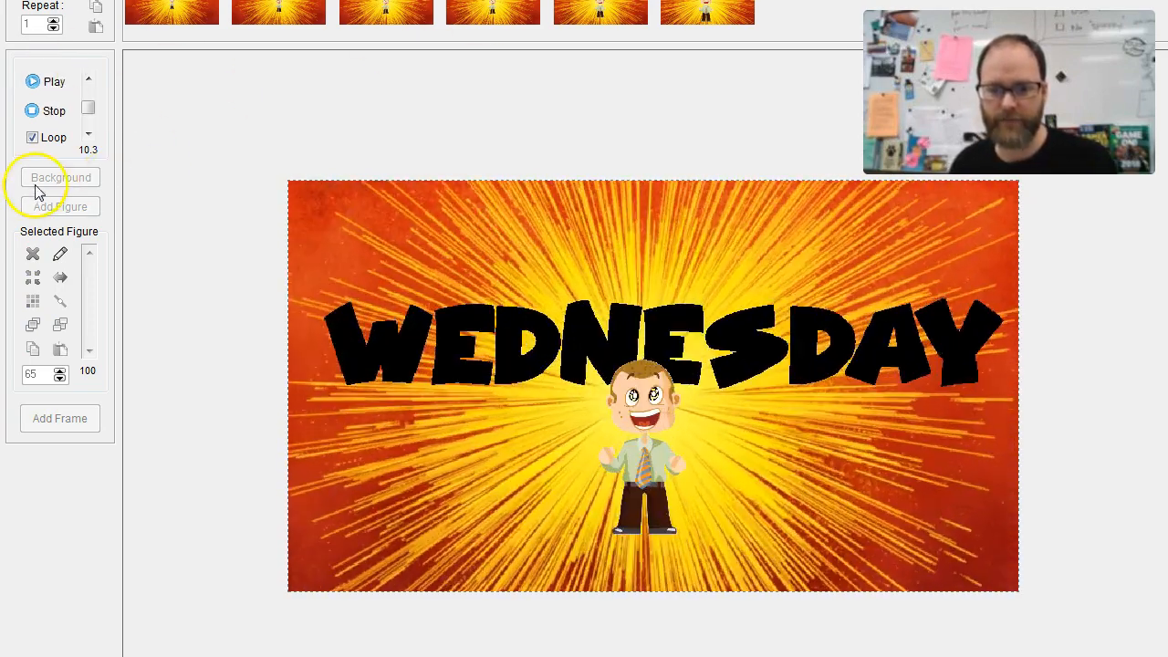
pyautogui.click(51, 110)
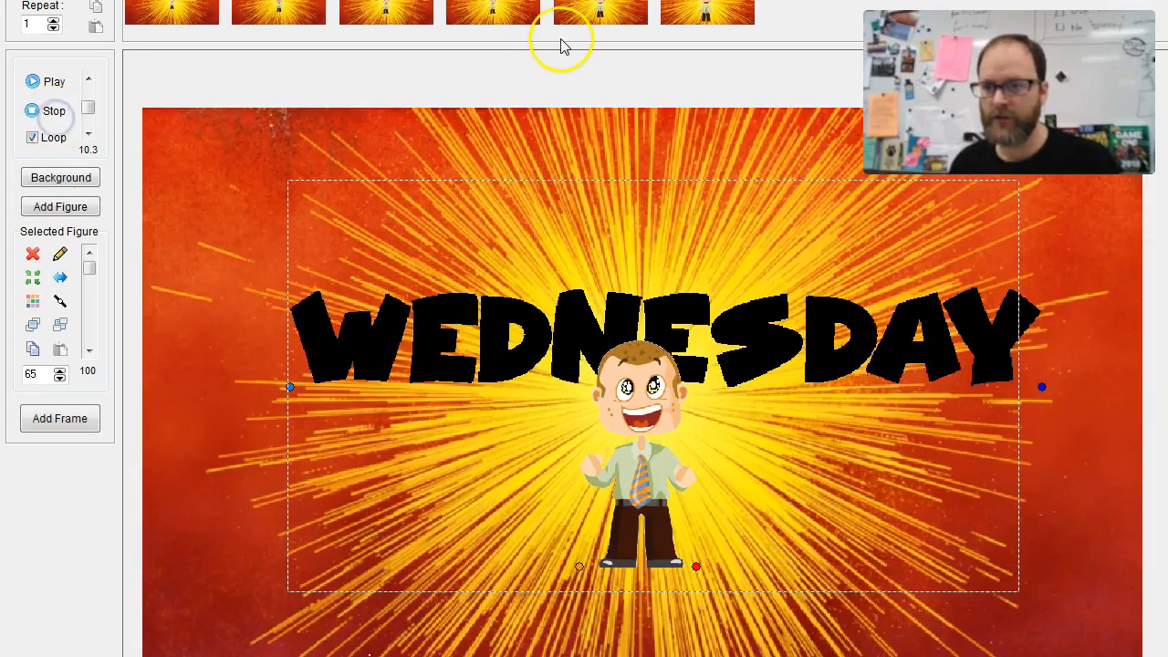
pyautogui.click(270, 11)
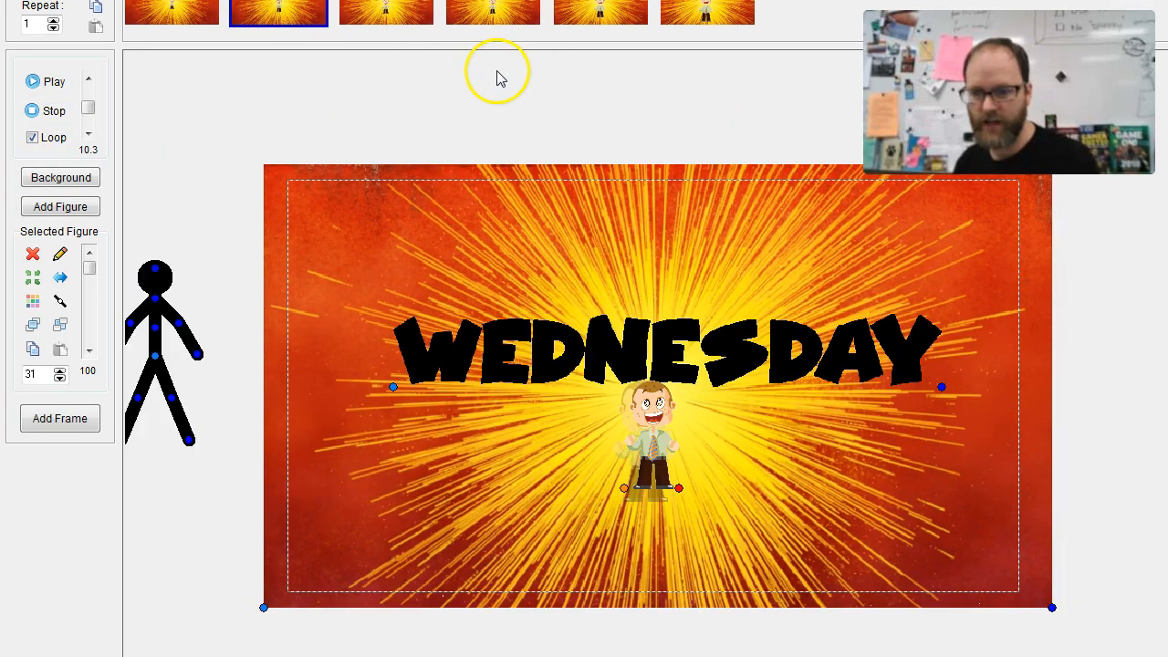
pyautogui.click(172, 18)
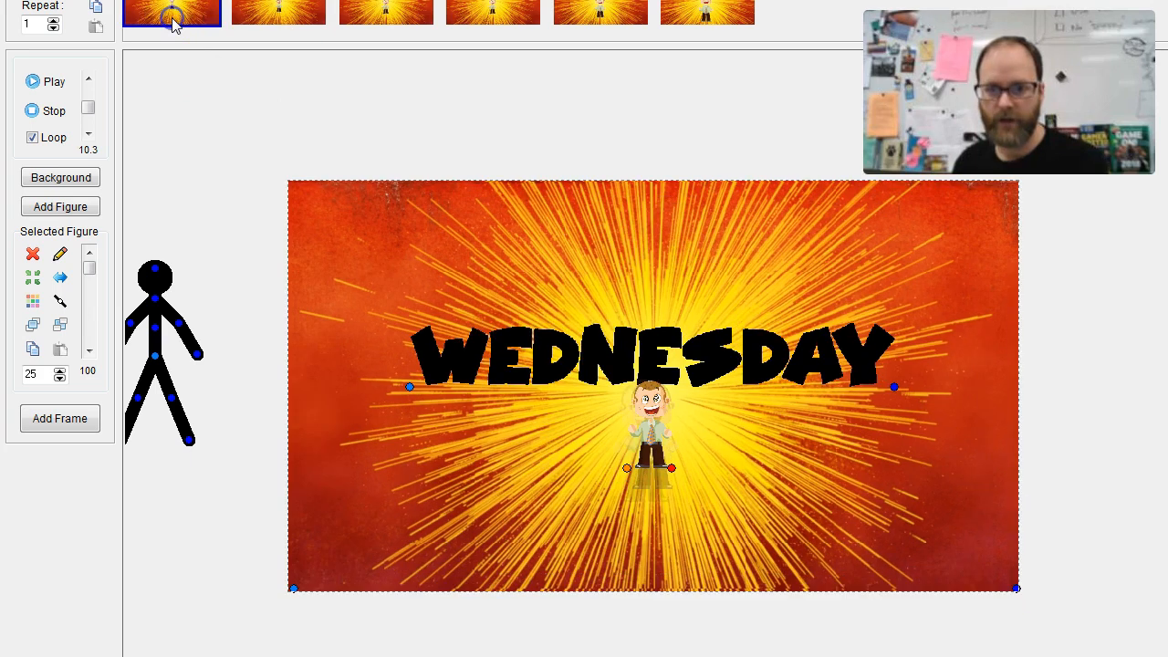
pyautogui.press('Right')
pyautogui.press('Left')
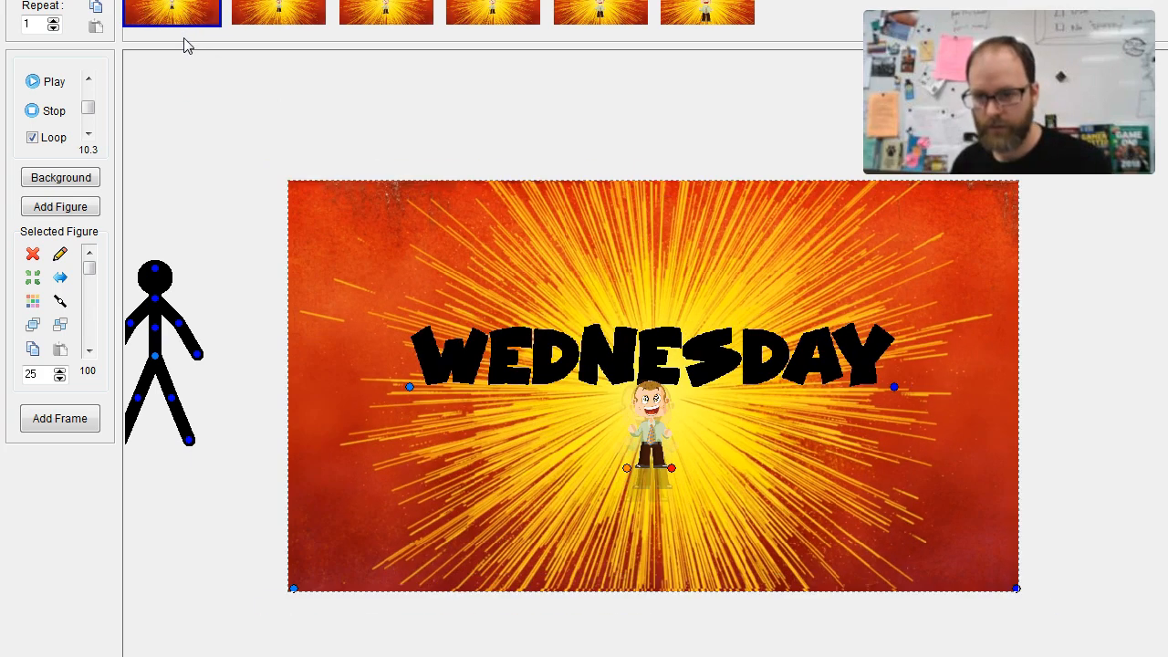
pyautogui.press('Right')
pyautogui.press('Right')
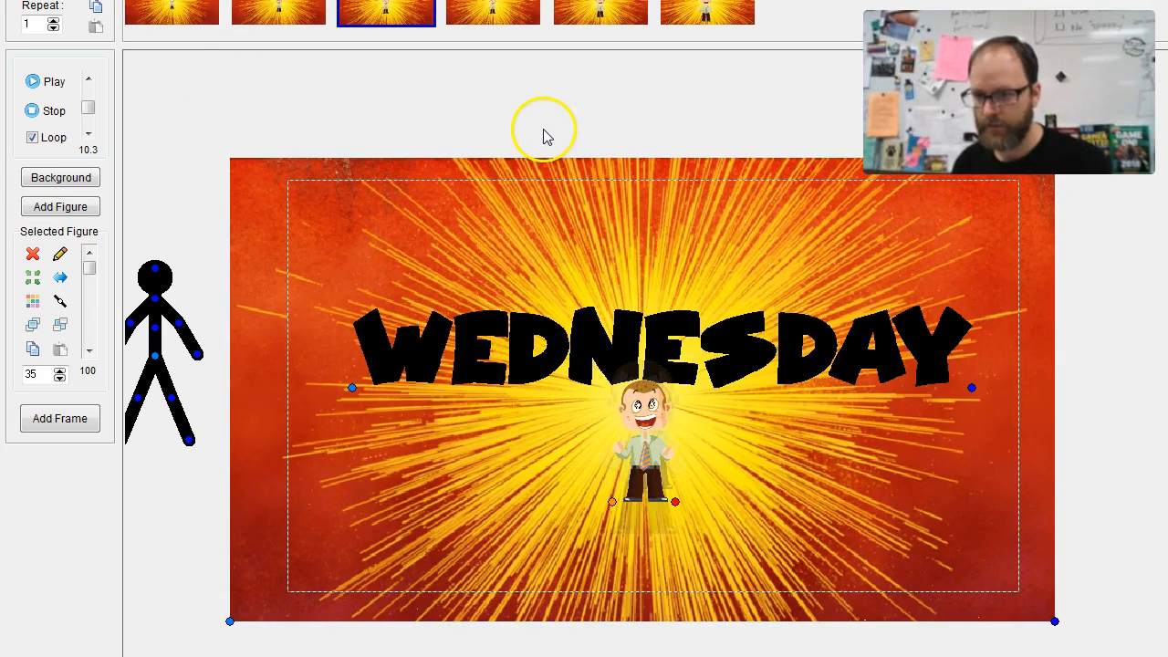
# From frame 3 through frame 6, nudge the WEDNESDAY text sideways to even out its alignment between frames
pyautogui.moveTo(351, 387)
pyautogui.mouseDown()
pyautogui.moveTo(332, 385)
pyautogui.moveTo(347, 386)
pyautogui.mouseUp()
pyautogui.press('Right')
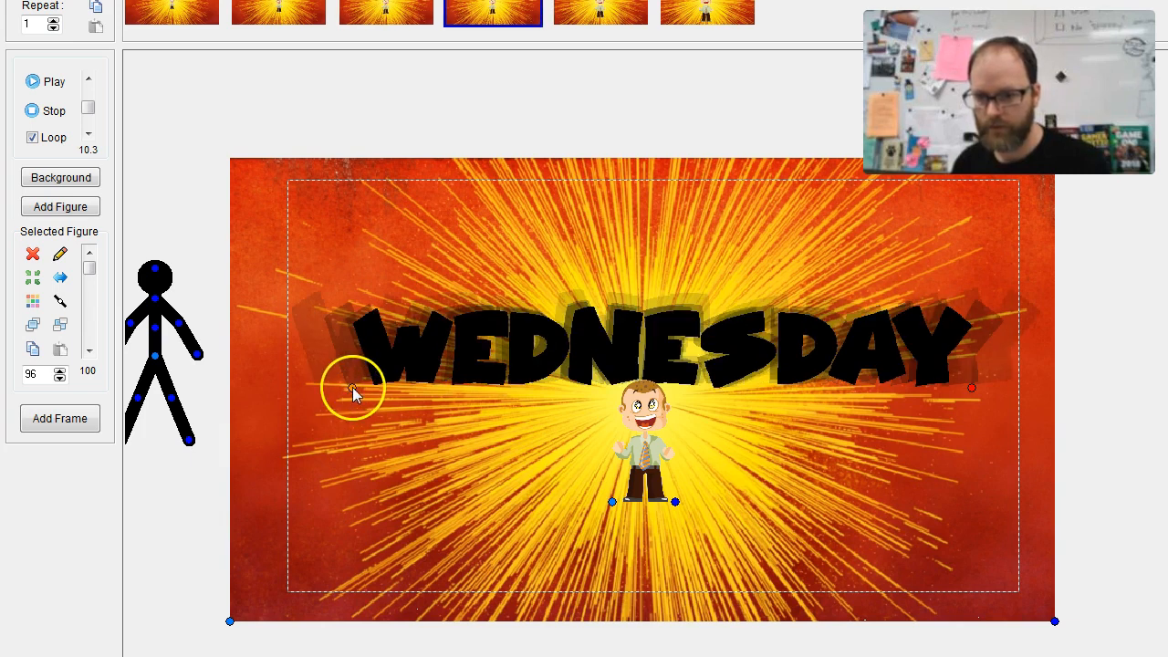
pyautogui.moveTo(352, 387); pyautogui.dragTo(314, 386)
pyautogui.press('Right')
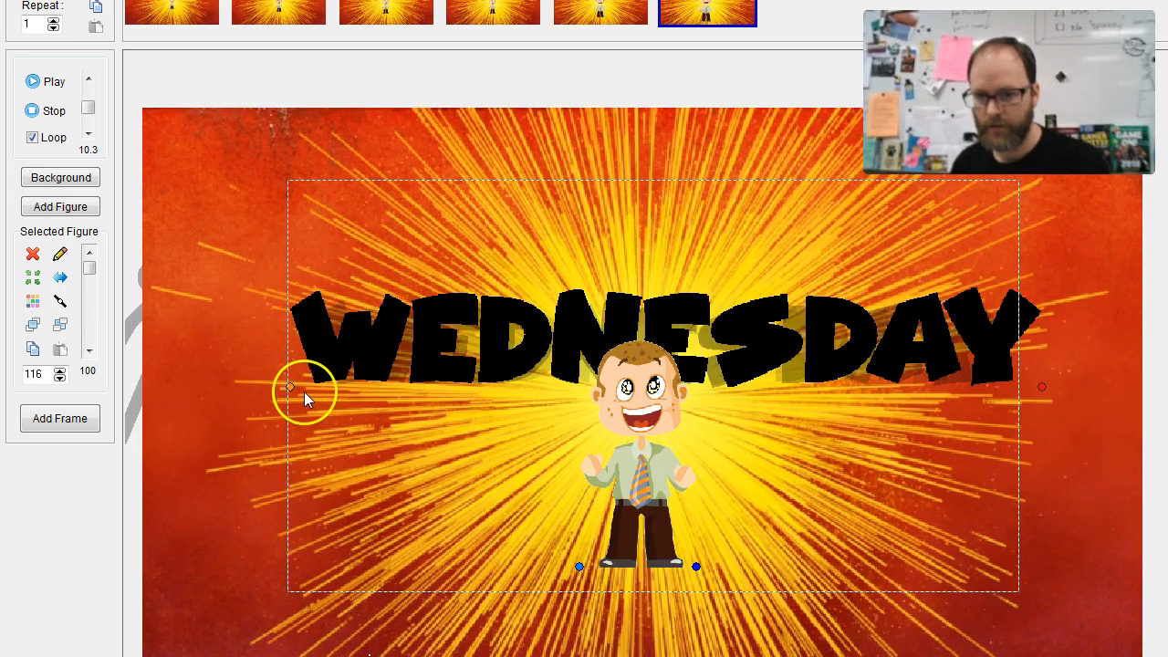
pyautogui.moveTo(288, 387); pyautogui.dragTo(292, 388)
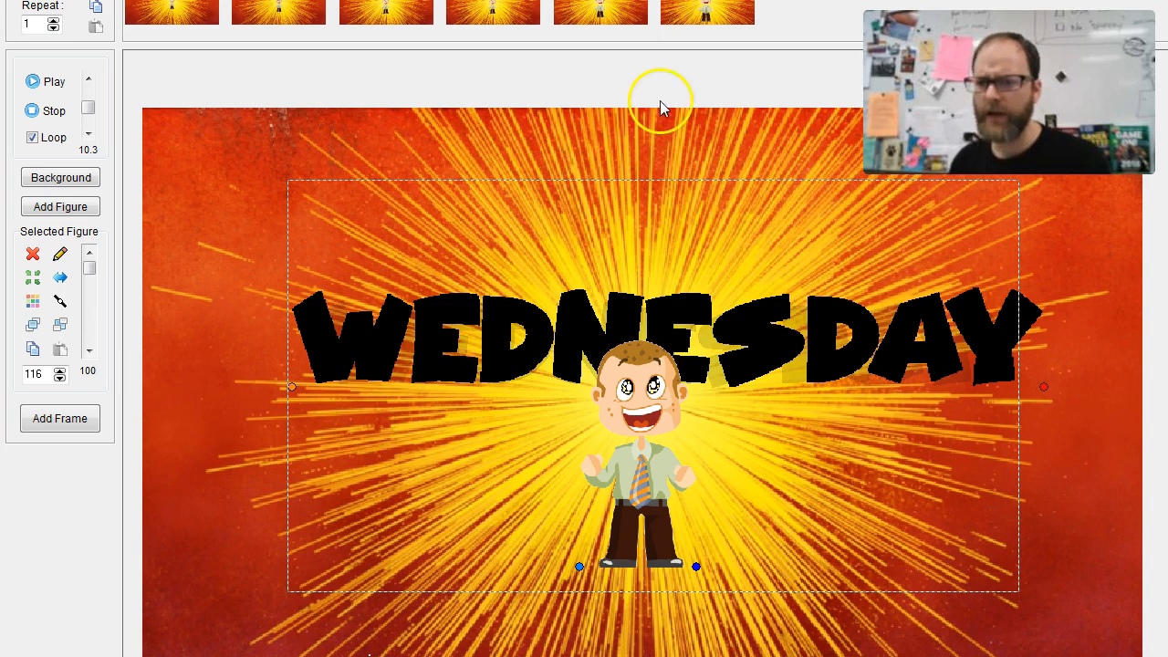
# In frame 6, set the character's scale to 80 and lower it so its head overlaps the text
pyautogui.click(710, 15)
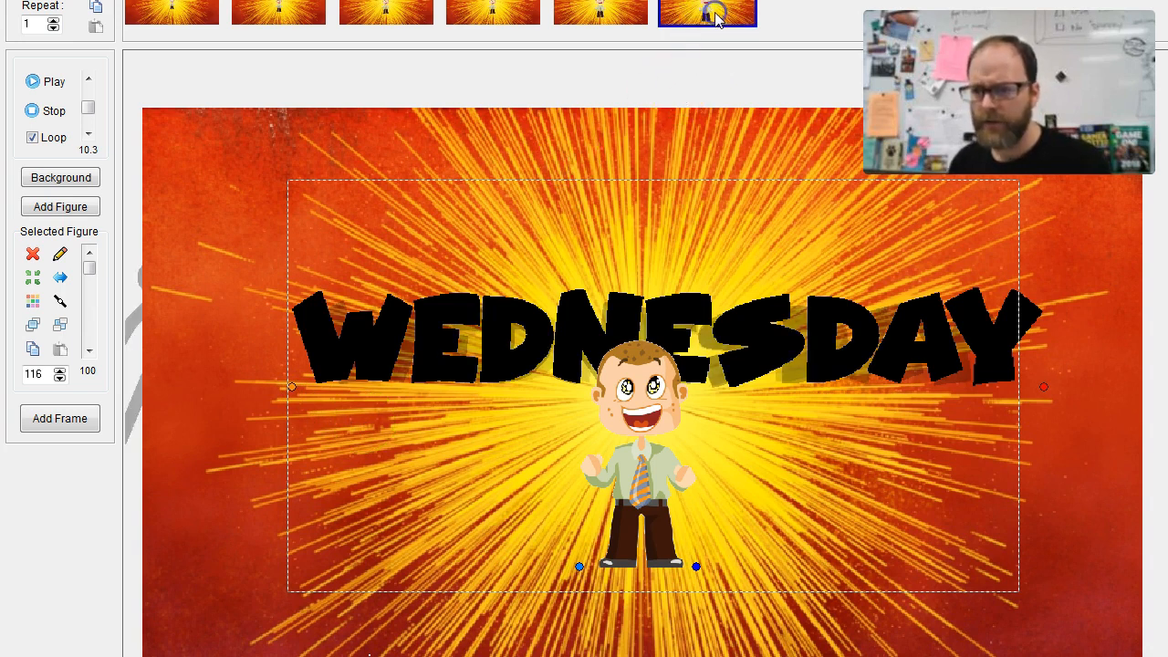
pyautogui.click(578, 564)
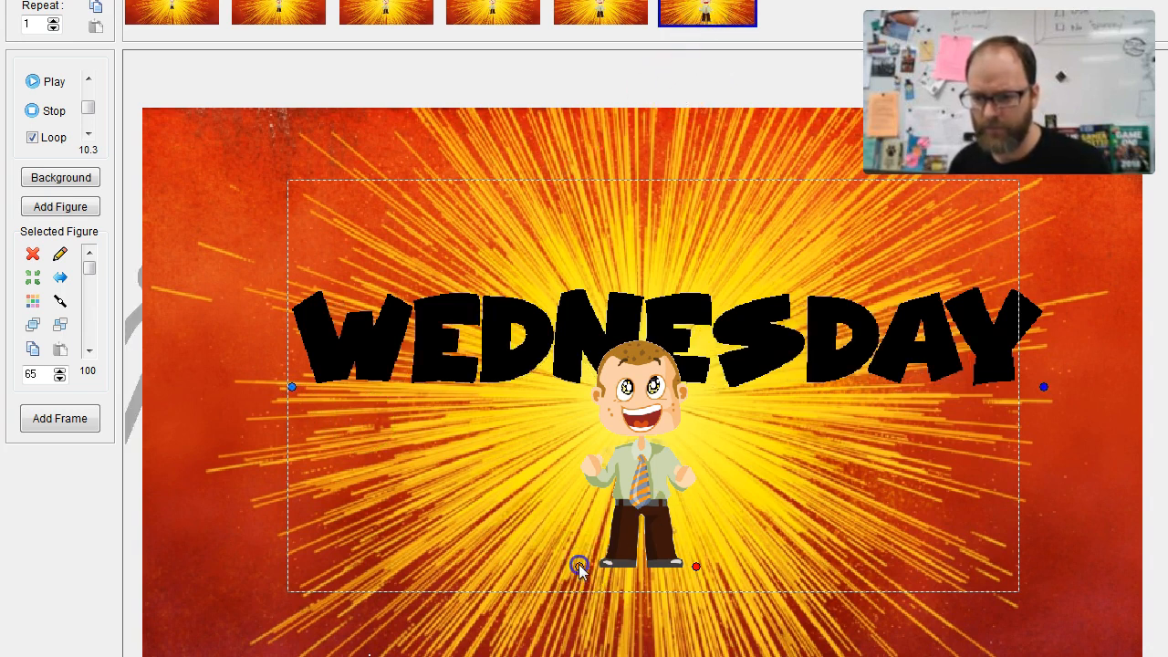
pyautogui.click(60, 420)
pyautogui.click(44, 376)
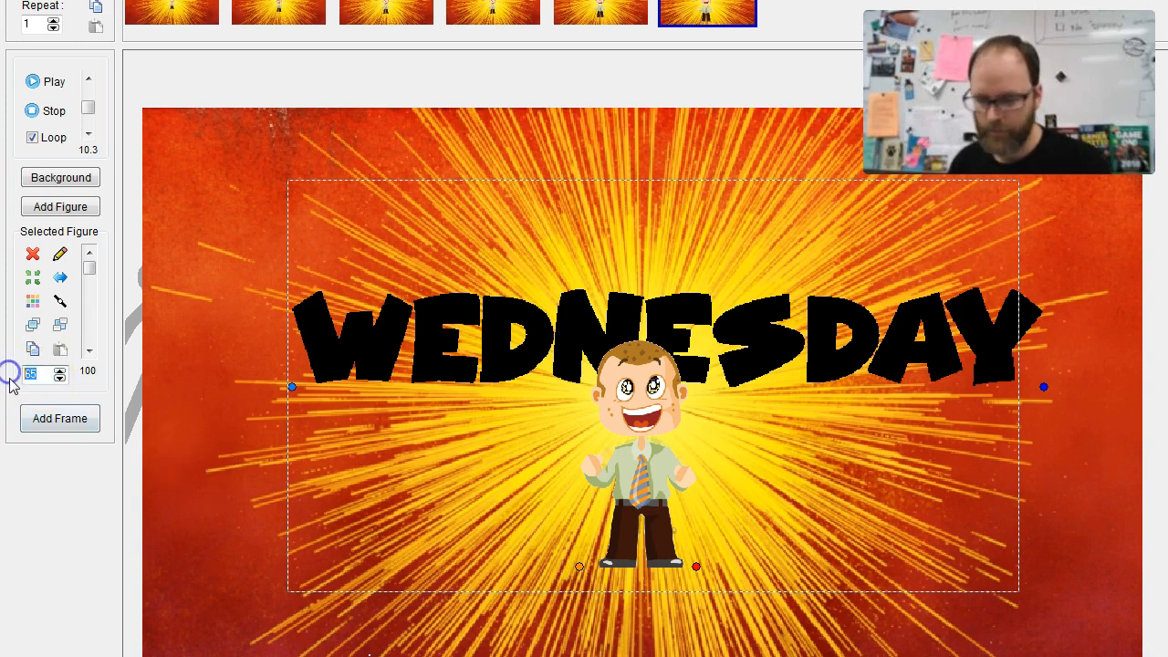
pyautogui.write('80')
pyautogui.press('Return')
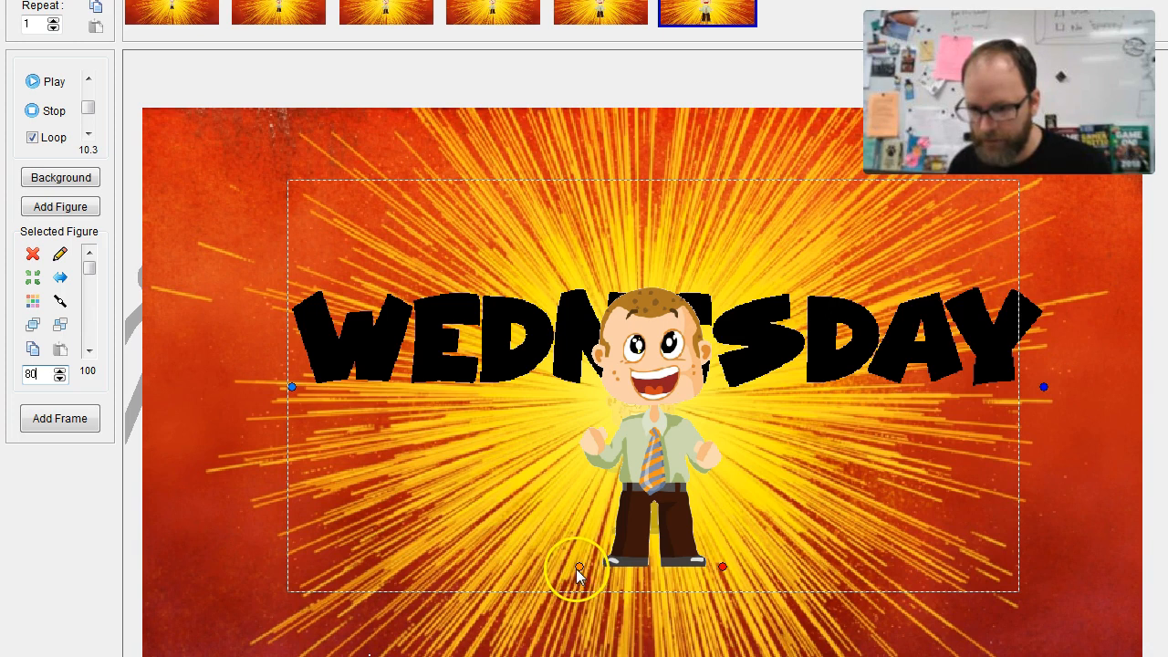
pyautogui.moveTo(578, 567); pyautogui.dragTo(571, 604)
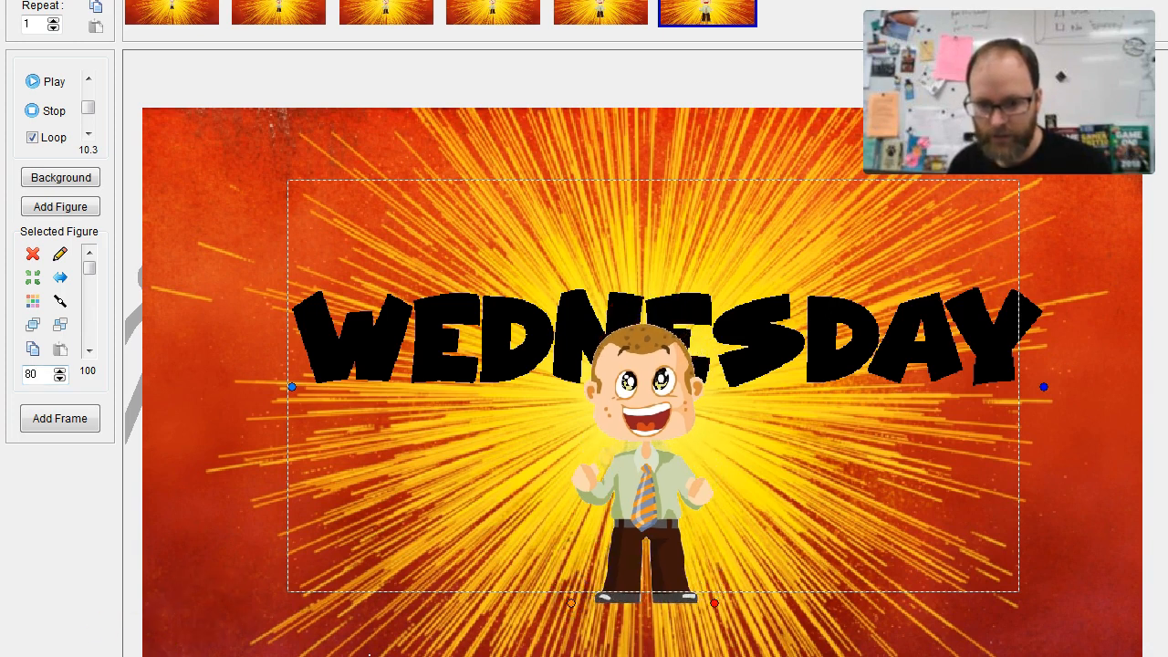
# In frame 6, set the background's scale to 150 and the text's scale to 130, and recenter the text behind the character
pyautogui.doubleClick(49, 377)
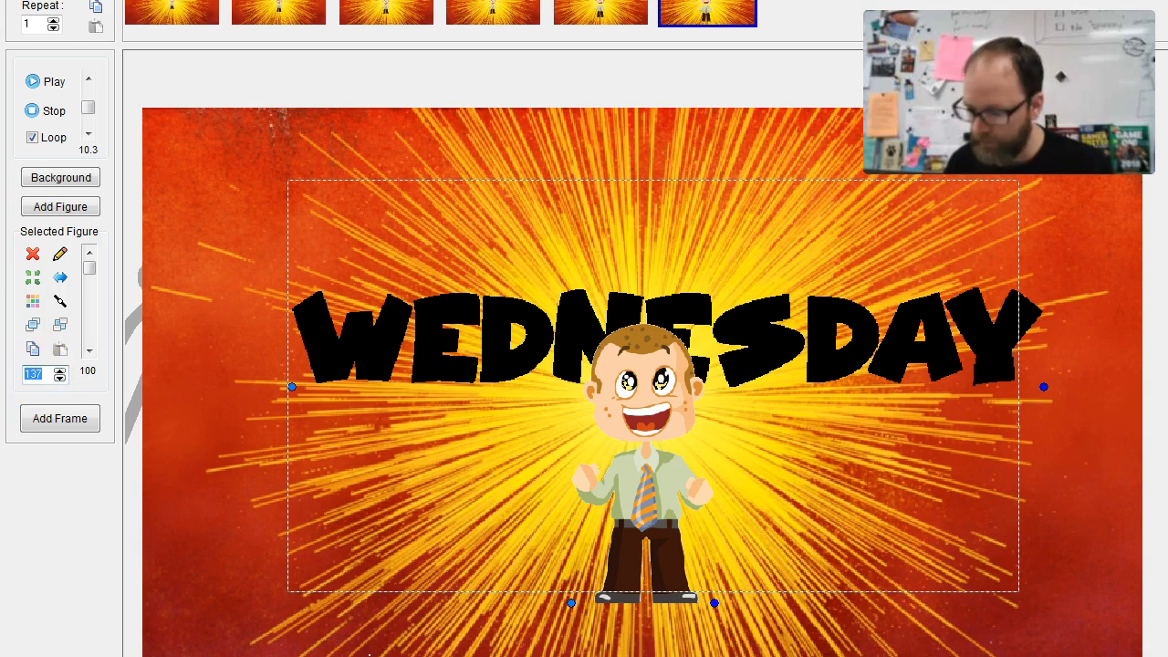
pyautogui.press('Return')
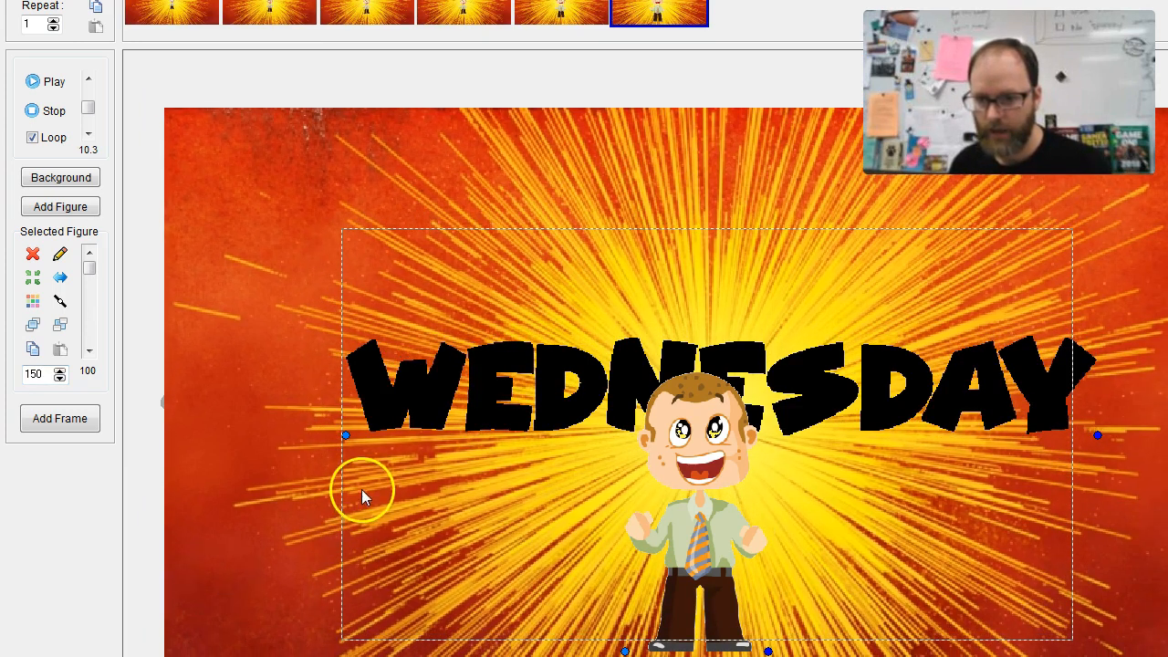
pyautogui.click(347, 436)
pyautogui.moveTo(43, 374); pyautogui.dragTo(15, 372)
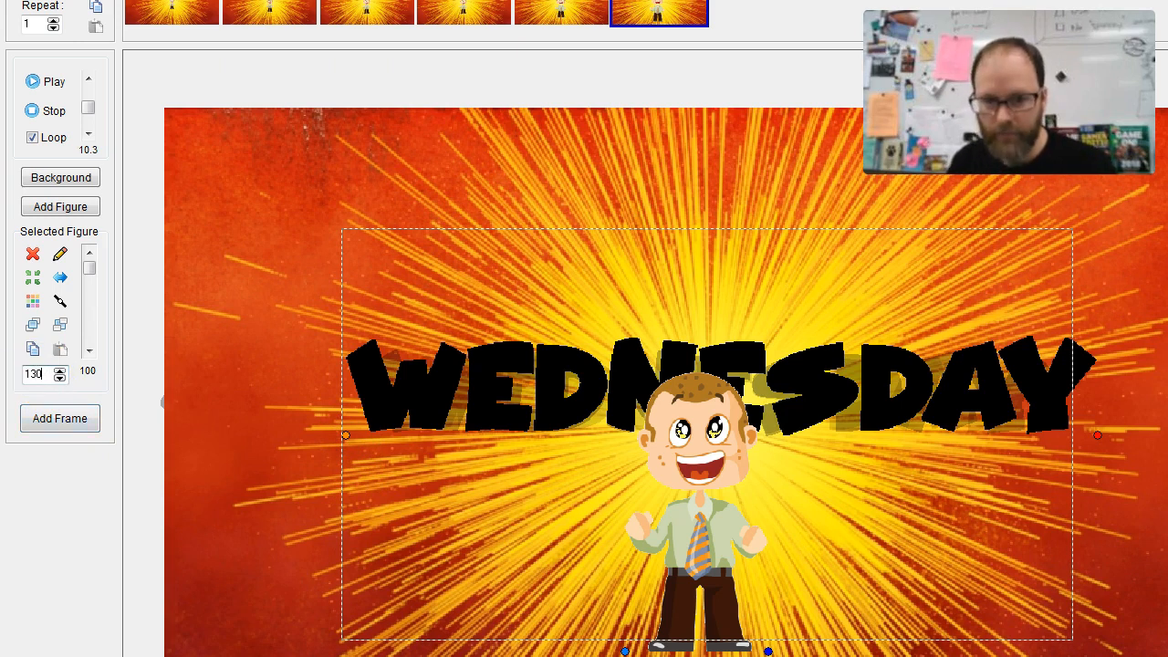
pyautogui.press('Return')
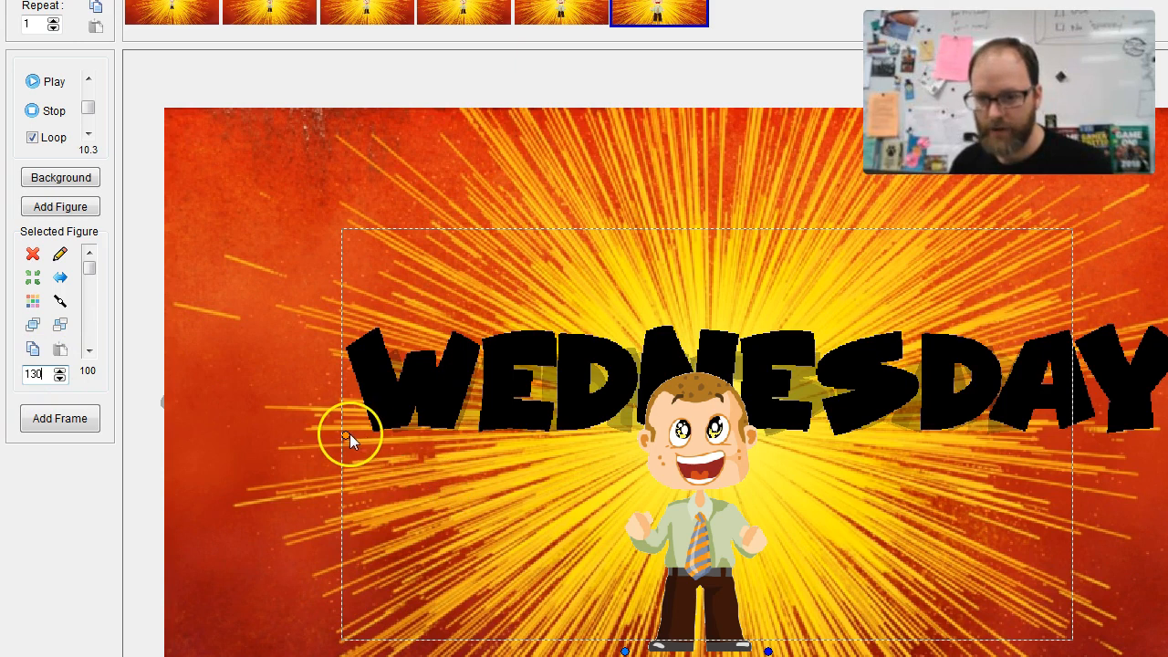
pyautogui.moveTo(347, 436); pyautogui.dragTo(301, 435)
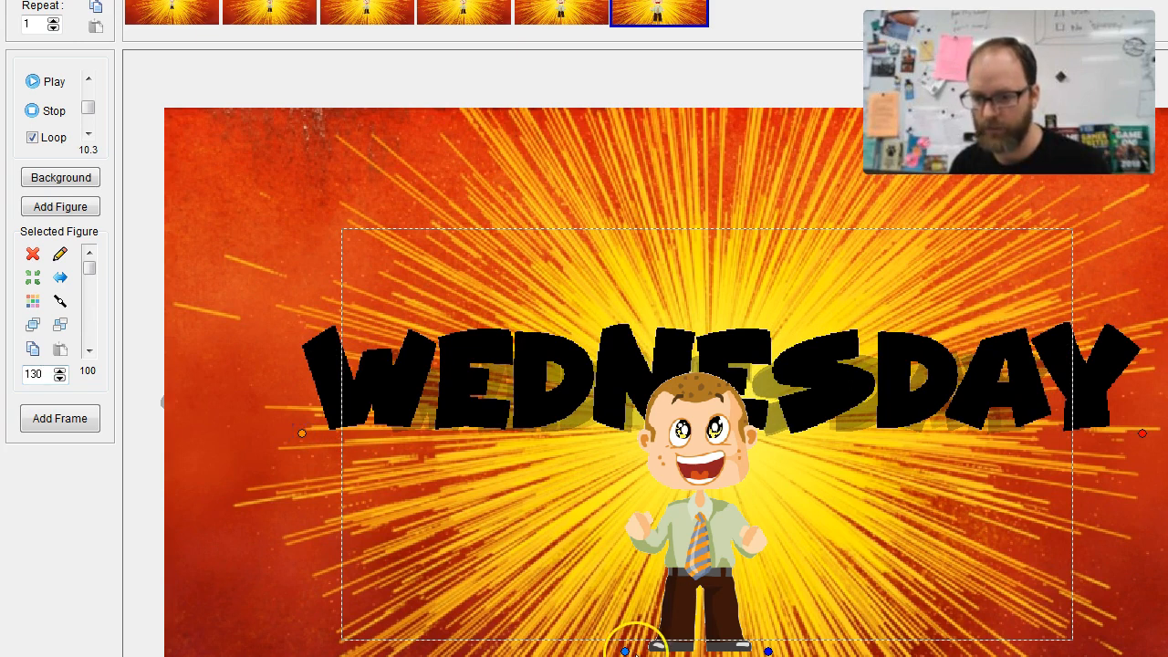
# Nudge the character slightly in frame 6 and add the seventh frame from the enlarged pose
pyautogui.click(624, 650)
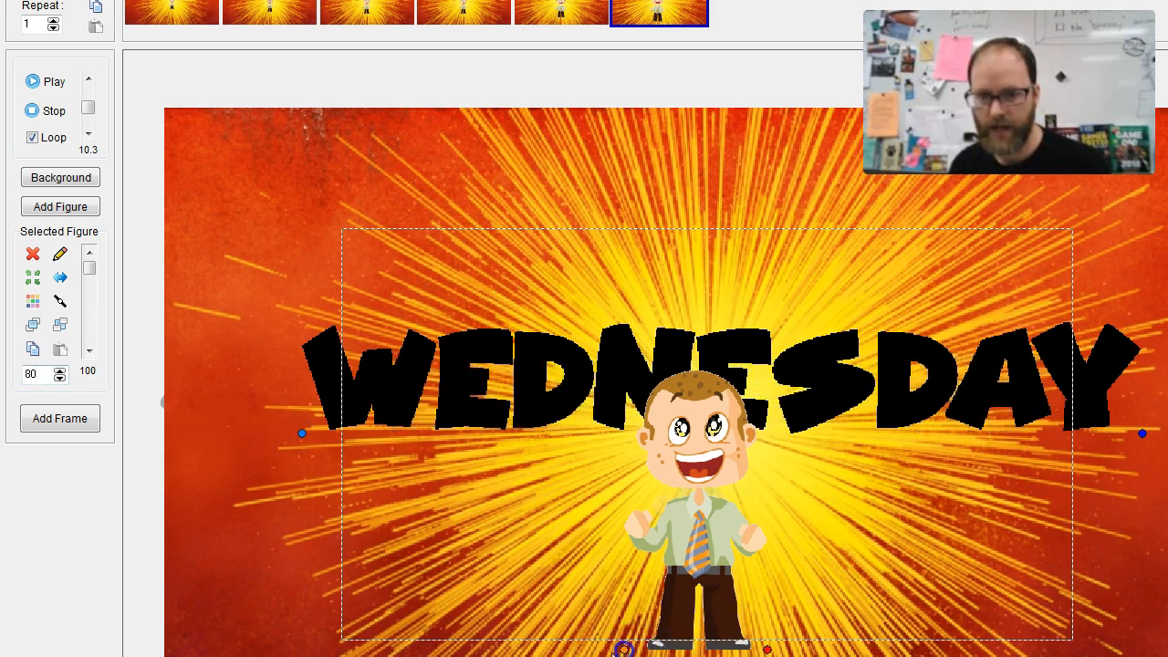
pyautogui.press('space')
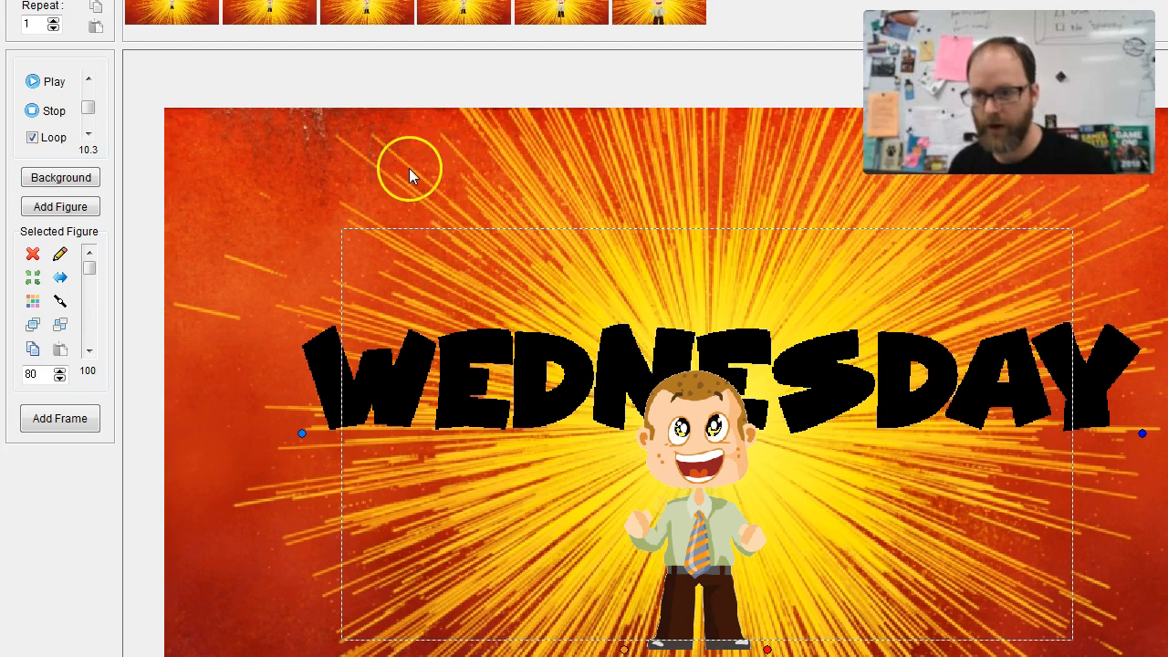
pyautogui.press('space')
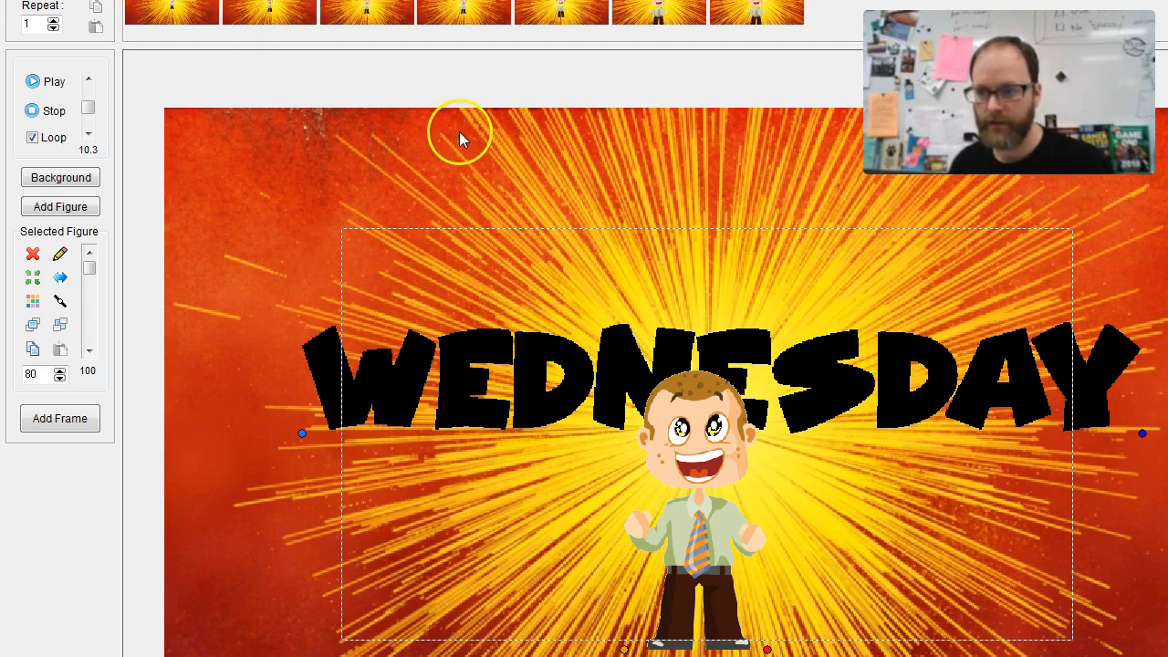
# Play back the seven-frame animation, and flip between the first two frames to compare the figures' sizes and positions
pyautogui.click(43, 81)
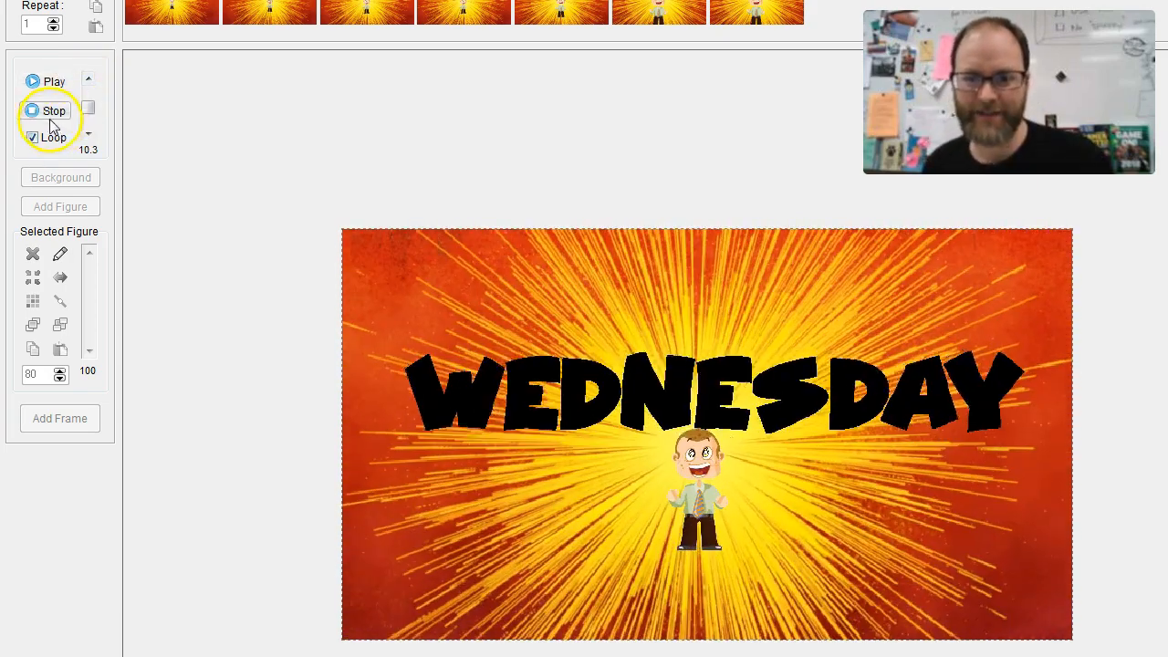
pyautogui.click(33, 111)
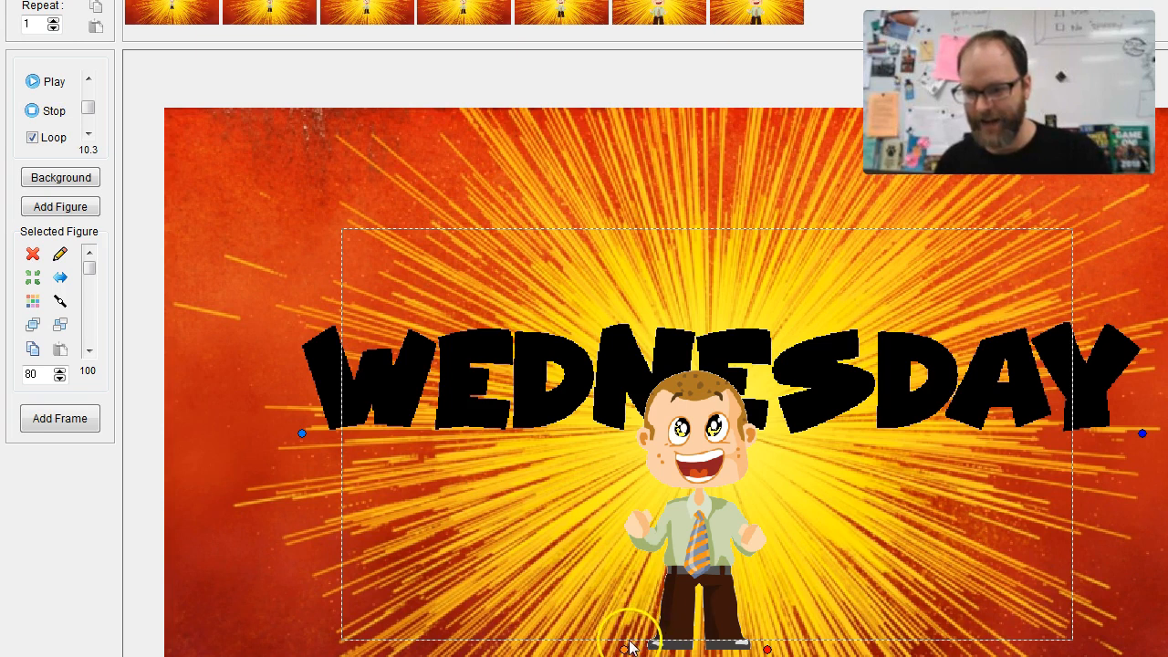
pyautogui.click(157, 19)
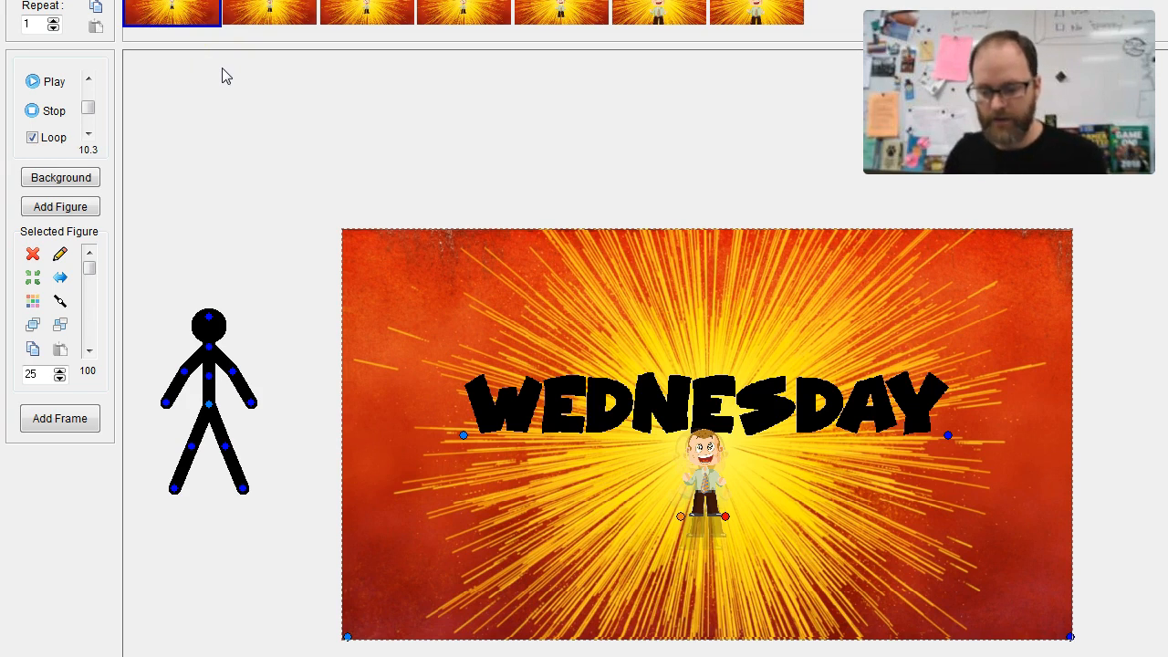
pyautogui.press('Right')
pyautogui.press('Left')
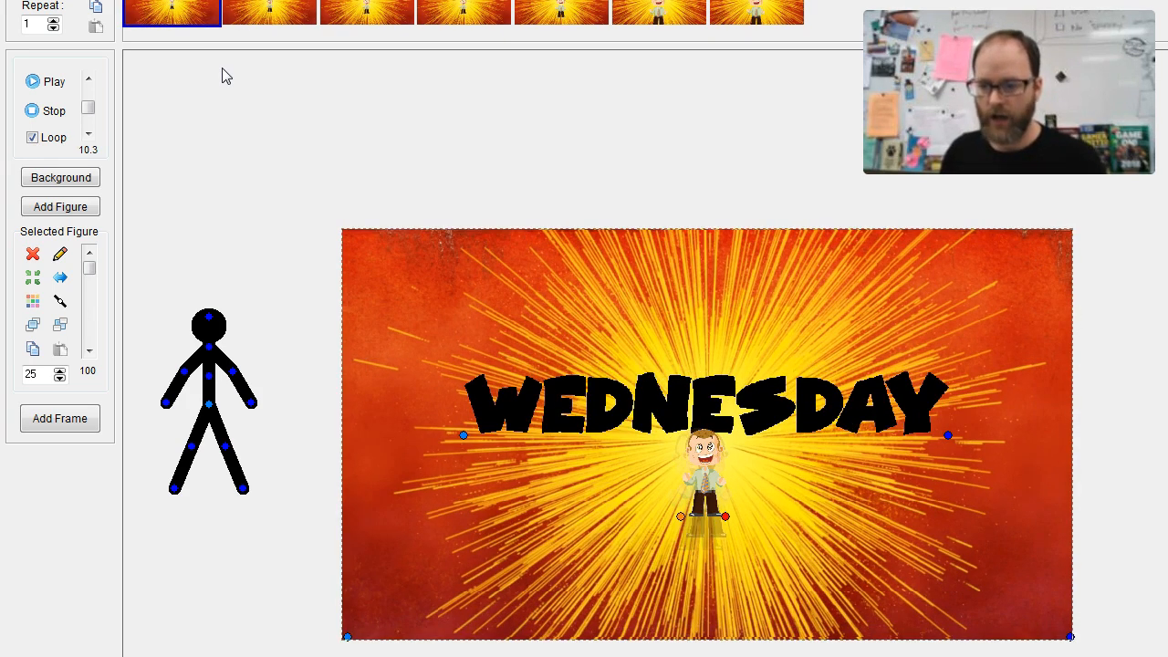
pyautogui.press('Right')
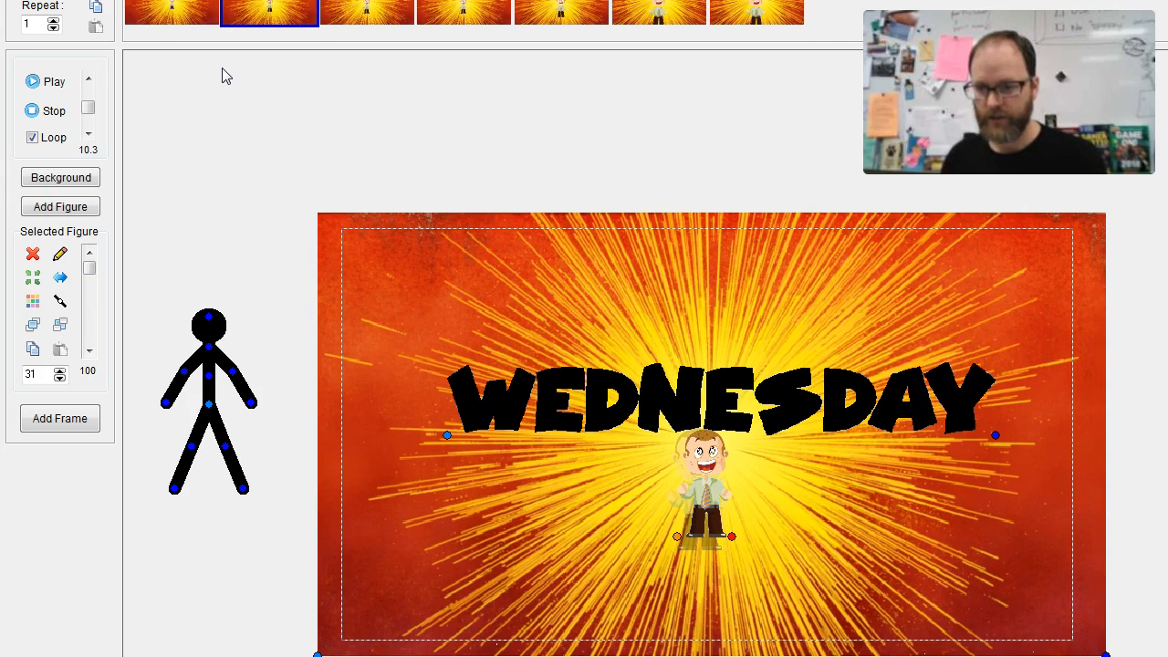
pyautogui.press('Left')
pyautogui.press('Right')
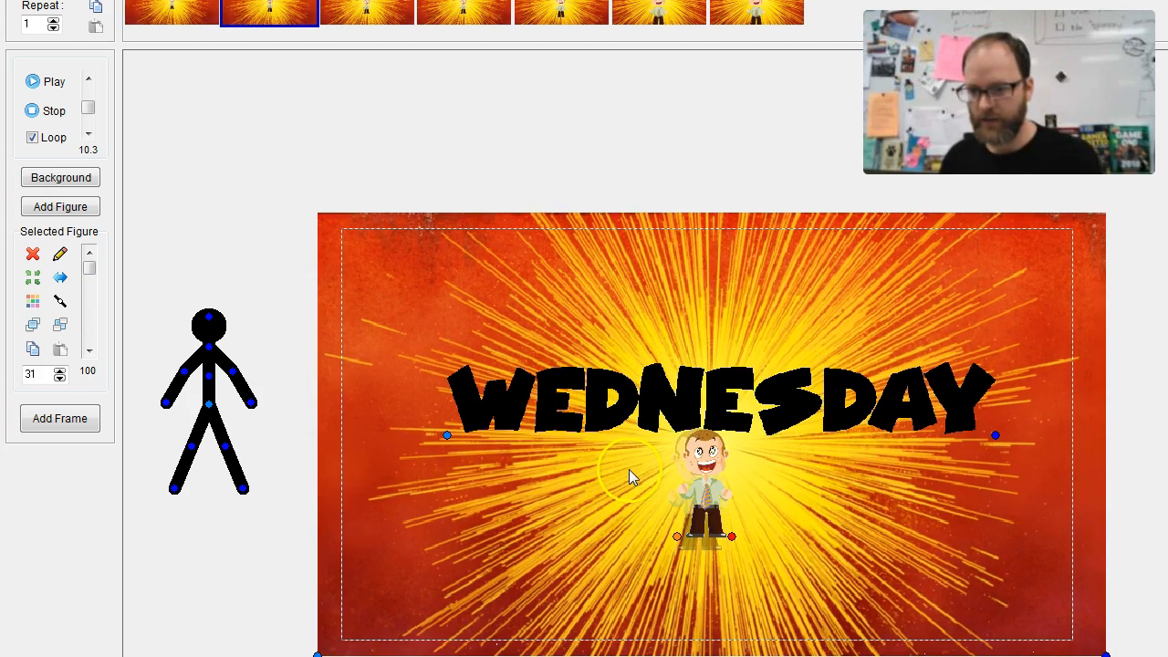
# Compare the neighbouring frames from the third frame onward and delete frame 3, which nearly duplicates frame 4
pyautogui.press('Right')
pyautogui.click(679, 551)
pyautogui.press('Right')
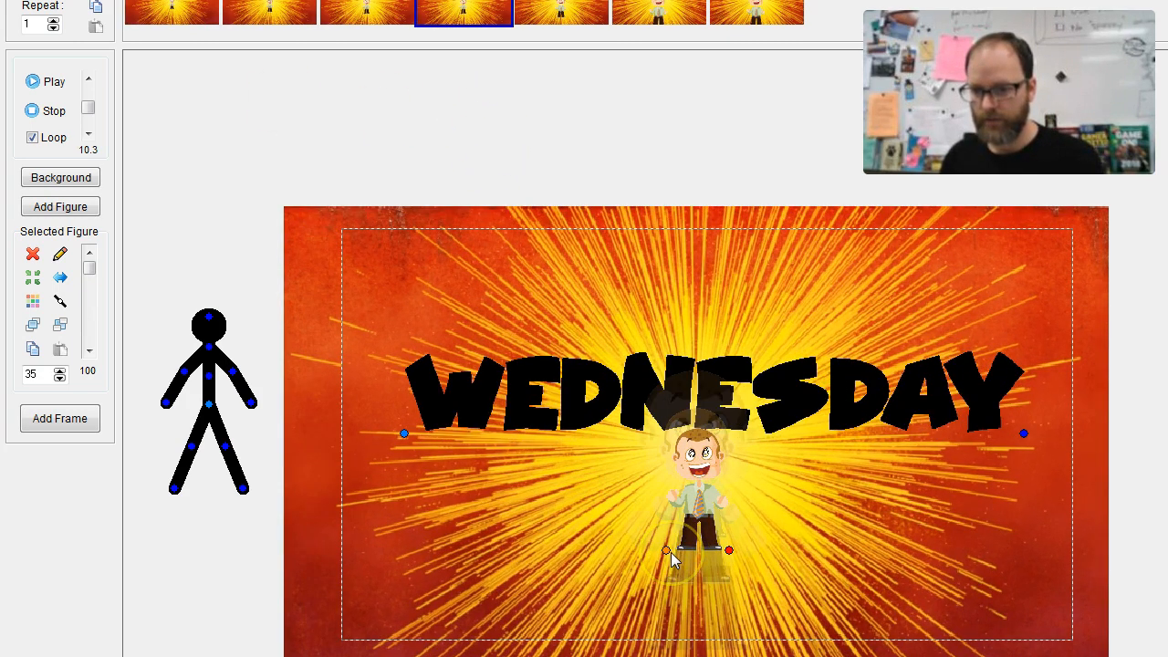
pyautogui.press('Right')
pyautogui.press('Left')
pyautogui.press('Left')
pyautogui.press('Left')
pyautogui.press('Left')
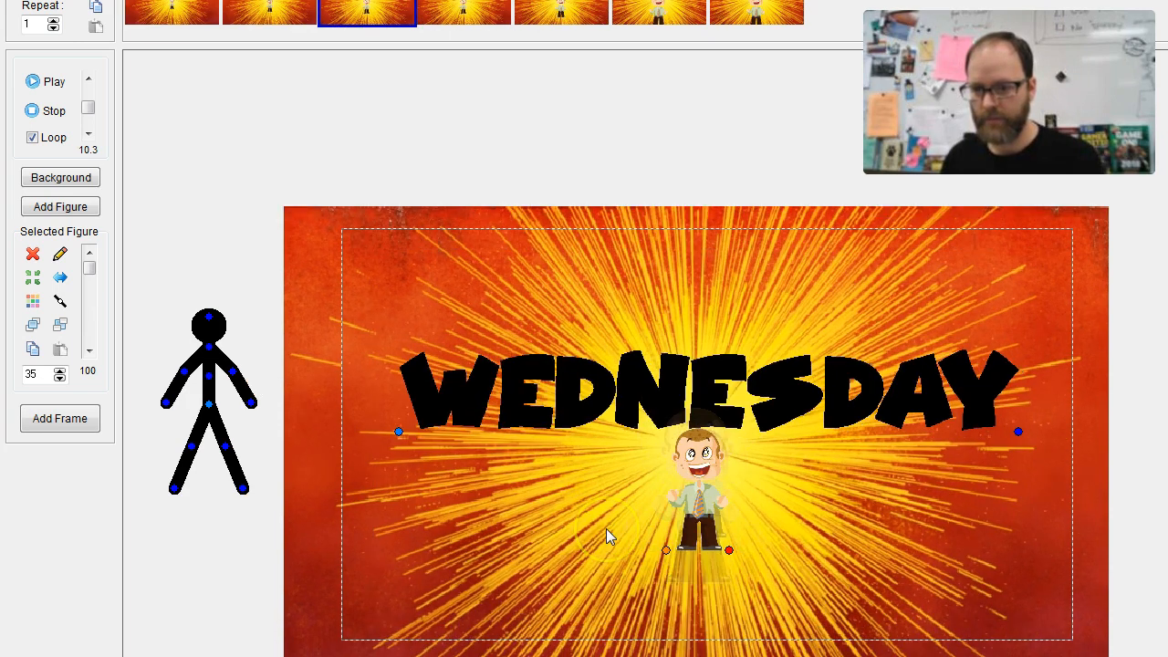
pyautogui.press('Right')
pyautogui.press('Right')
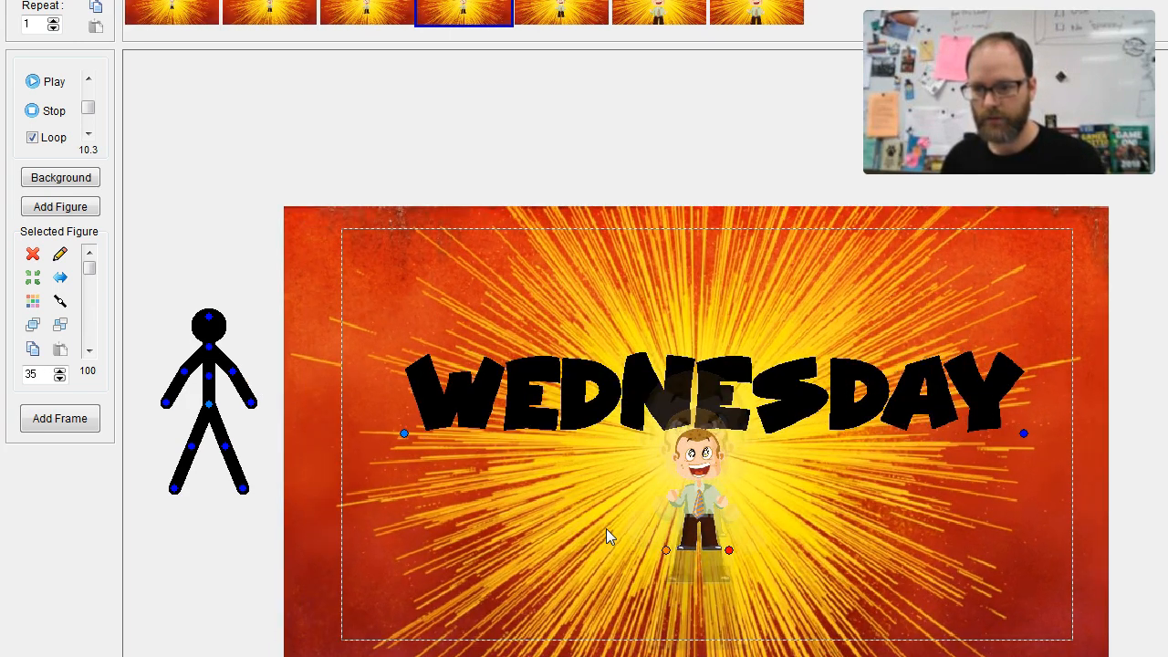
pyautogui.press('Right')
pyautogui.press('Right')
pyautogui.press('Left')
pyautogui.press('Left')
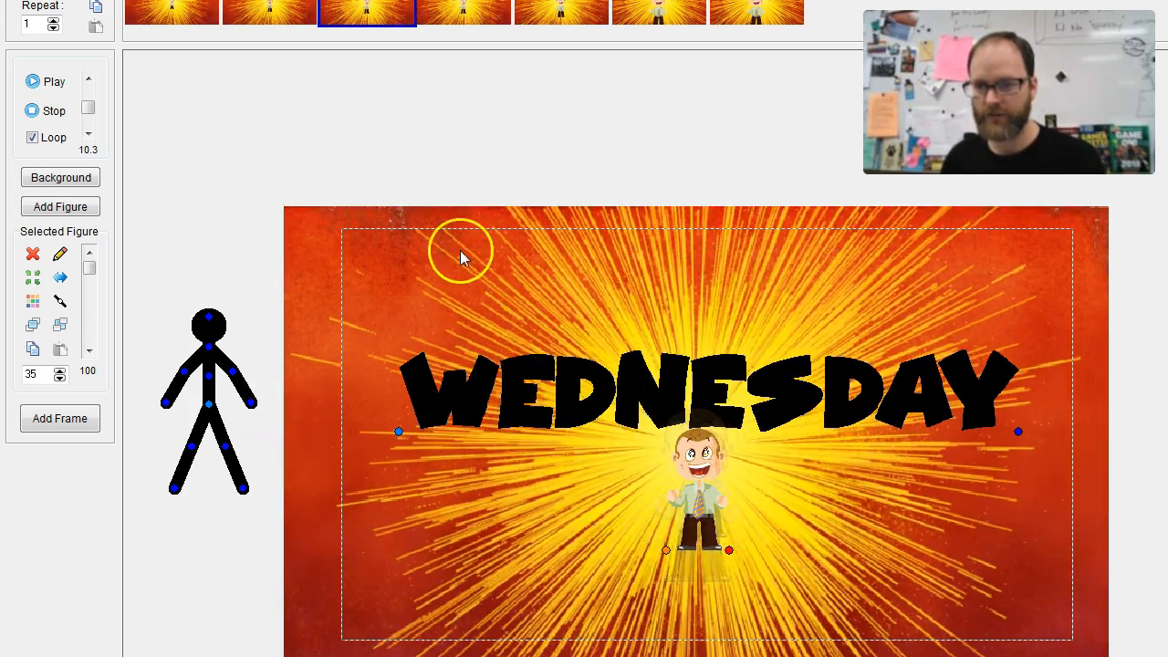
pyautogui.press('Delete')
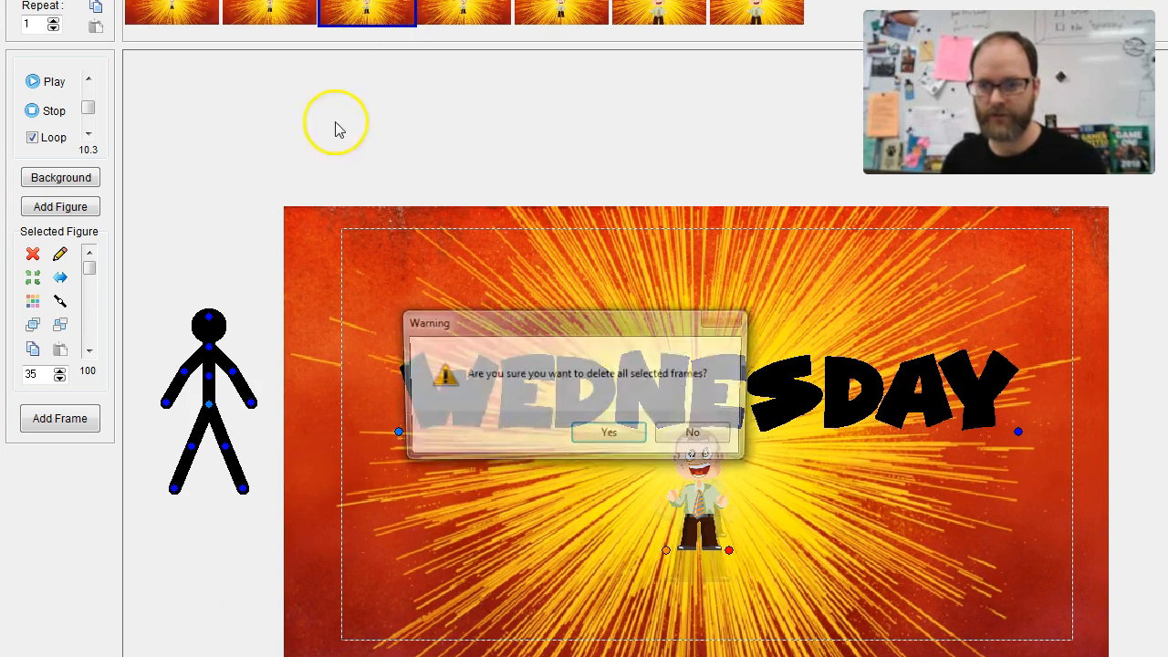
pyautogui.click(607, 432)
# Step back and forth through the remaining frames to check how smoothly the character, text and background grow
pyautogui.press('Left')
pyautogui.press('Left')
pyautogui.press('Left')
pyautogui.press('Left')
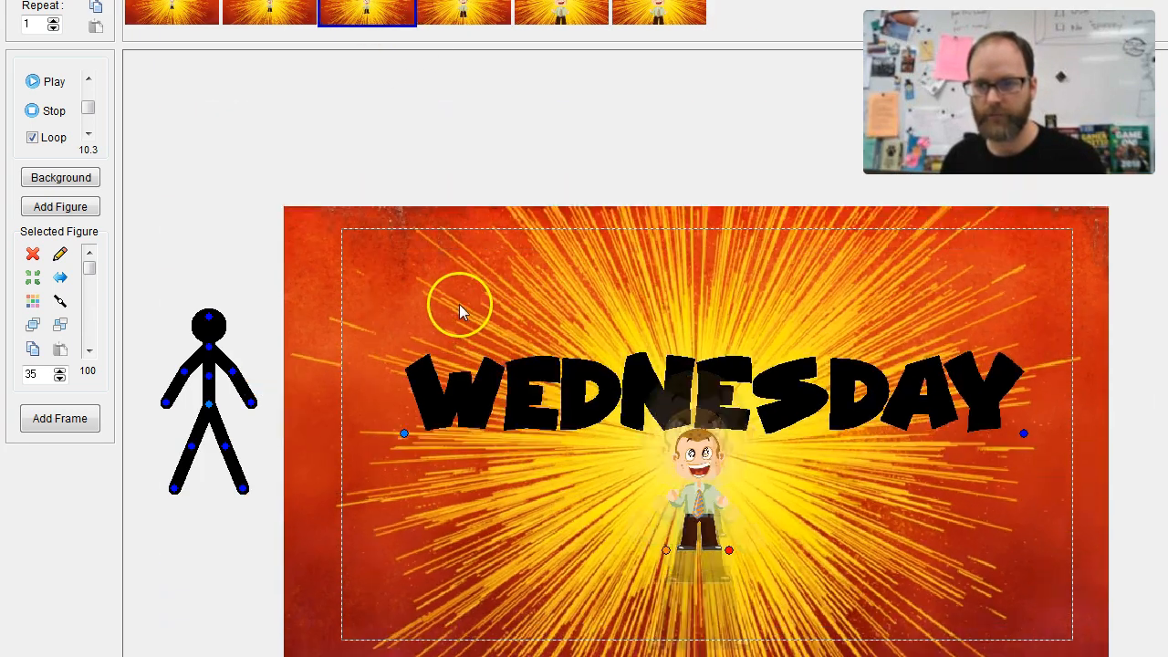
pyautogui.press('Right')
pyautogui.press('Right')
pyautogui.press('Right')
pyautogui.press('Right')
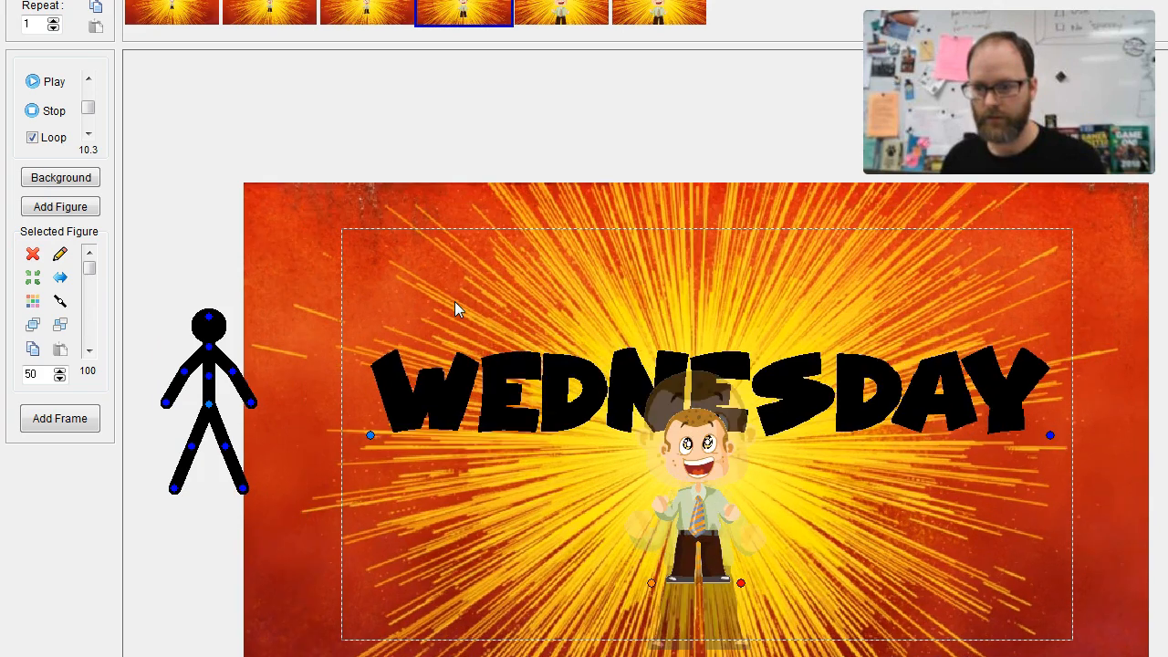
pyautogui.press('Left')
pyautogui.press('Left')
pyautogui.press('Left')
pyautogui.press('Right')
pyautogui.press('Right')
pyautogui.press('Right')
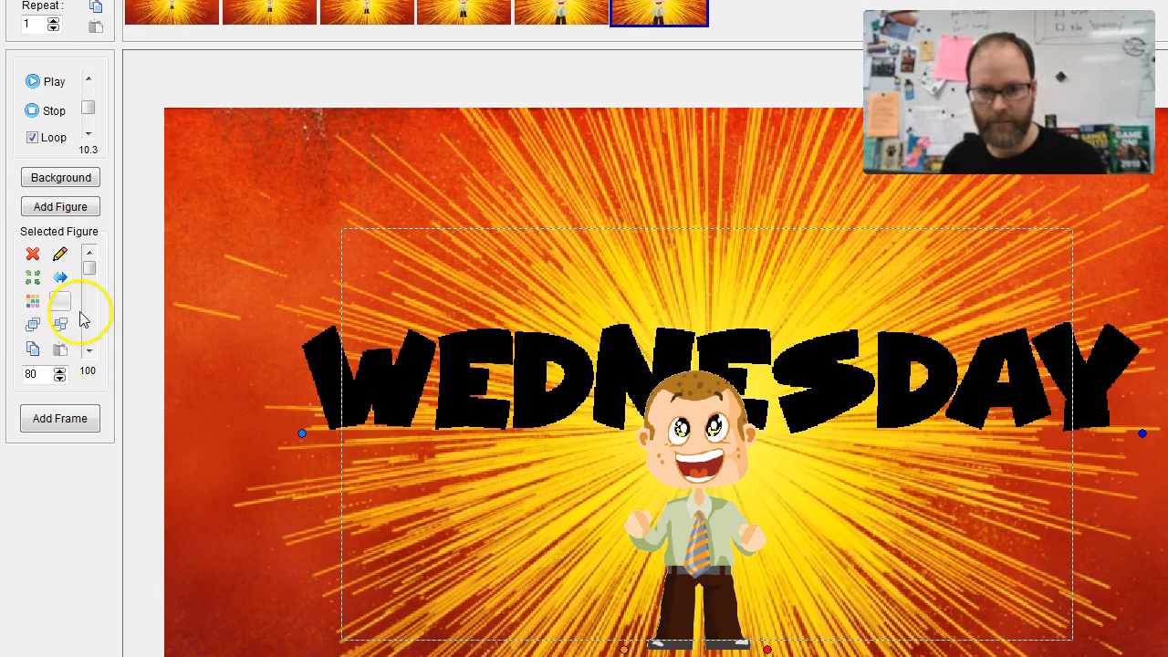
# Add four more frames with the final enlarged pose to hold it at the end, and play back the animation
pyautogui.click(74, 422)
pyautogui.click(74, 422)
pyautogui.click(74, 422)
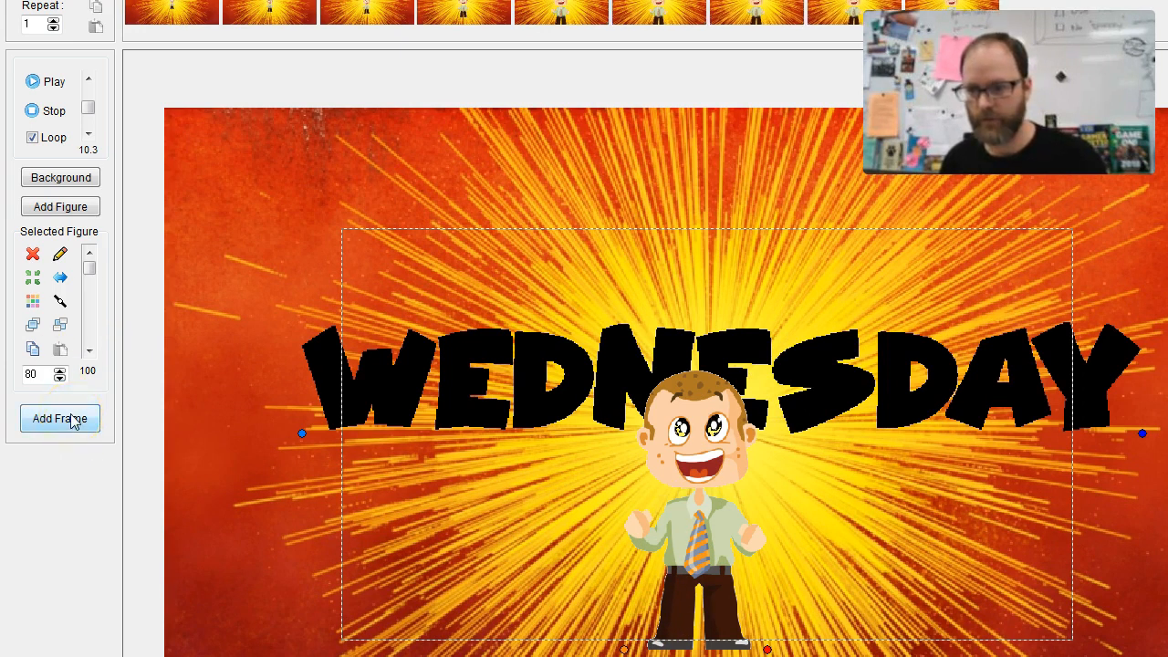
pyautogui.click(33, 81)
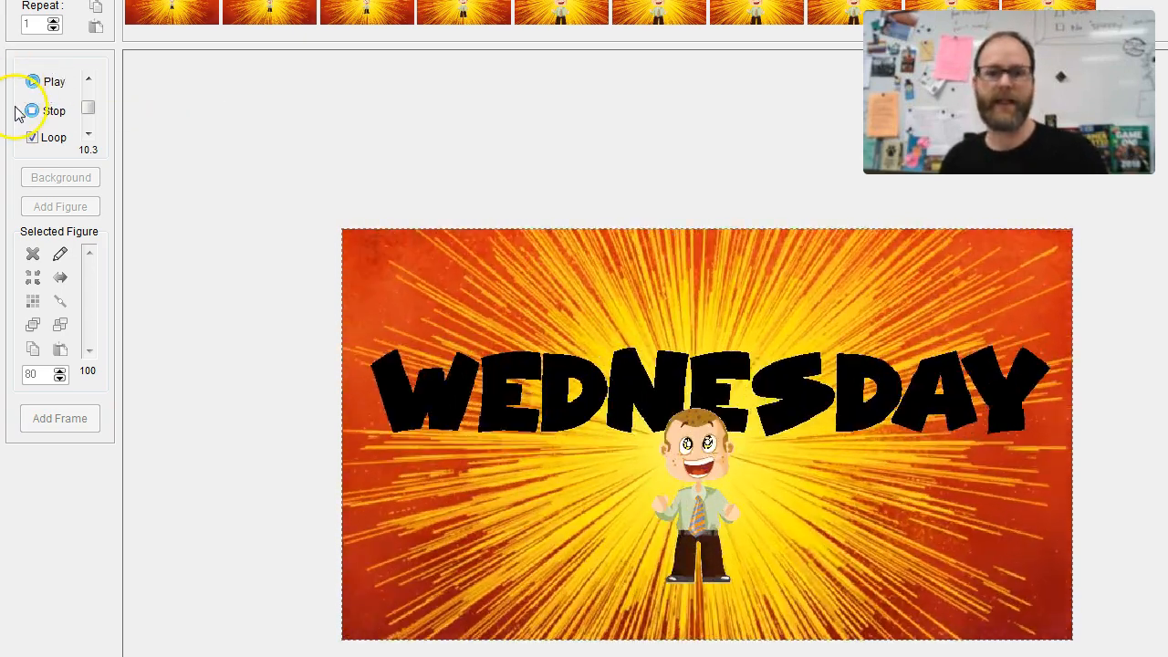
pyautogui.click(31, 110)
pyautogui.click(34, 88)
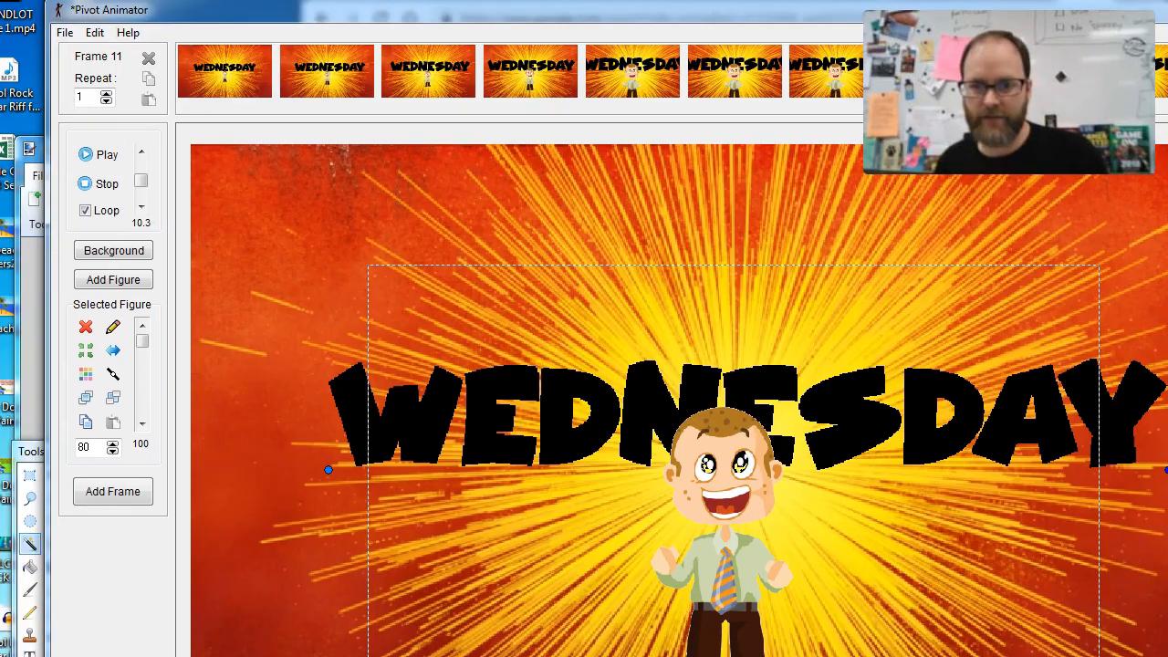
pyautogui.click(64, 32)
pyautogui.click(159, 123)
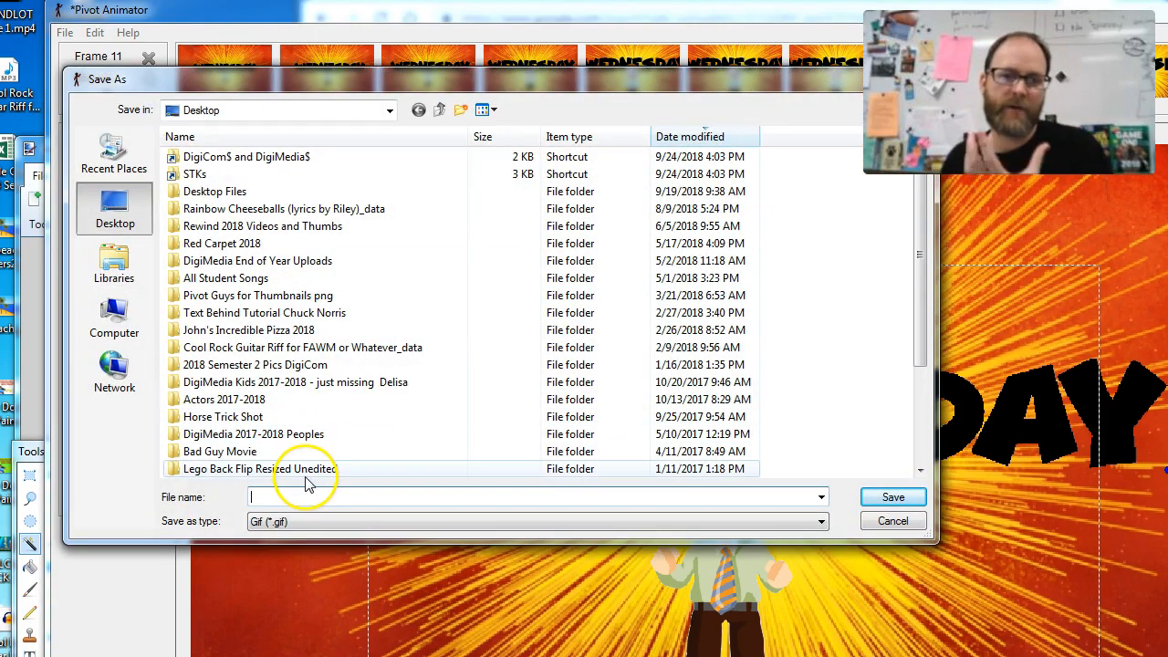
pyautogui.click(893, 522)
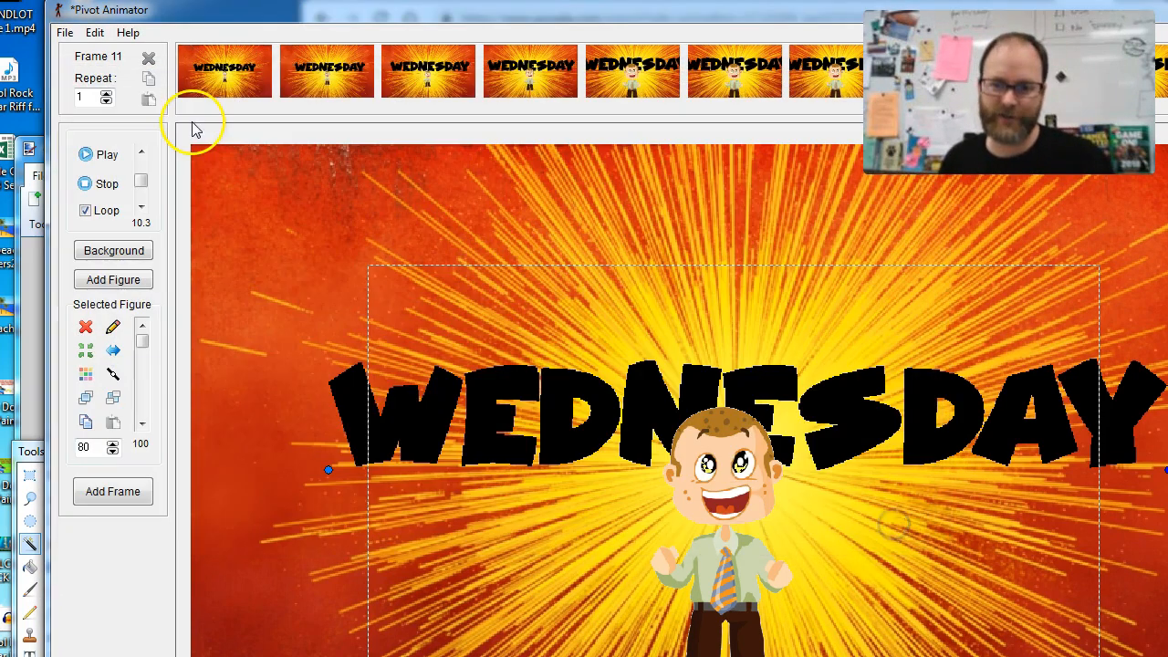
# Save the animation to the Desktop as a Pivot file named "Exciting Wednesday Pivot Guy Dude Explosion"
pyautogui.click(65, 32)
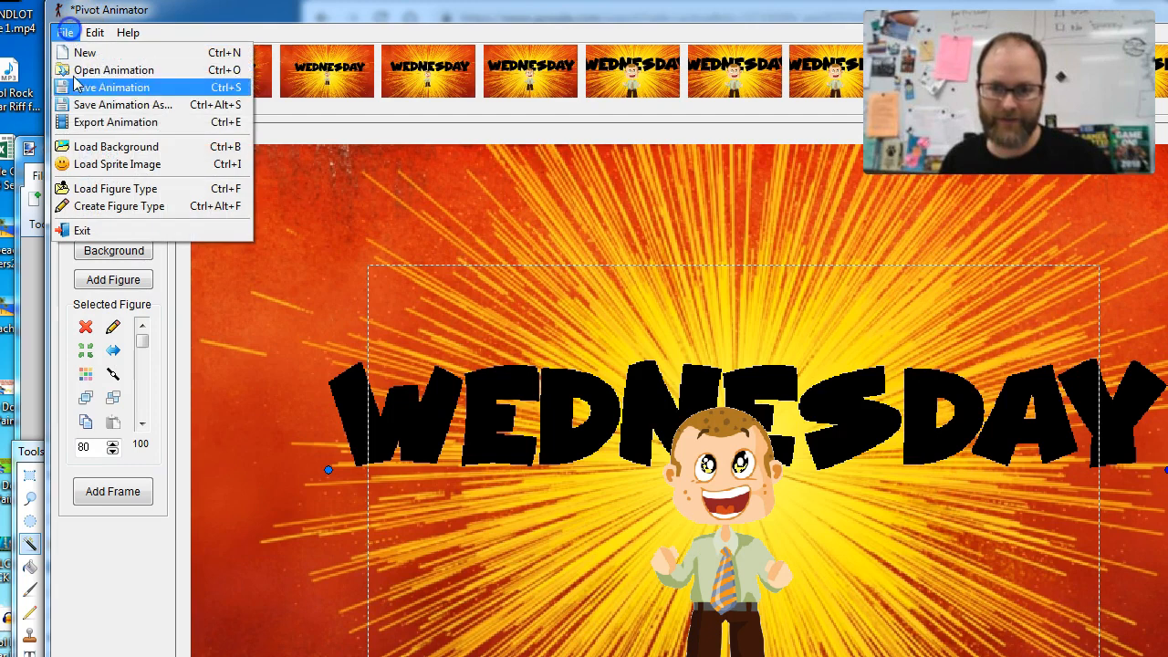
pyautogui.click(118, 104)
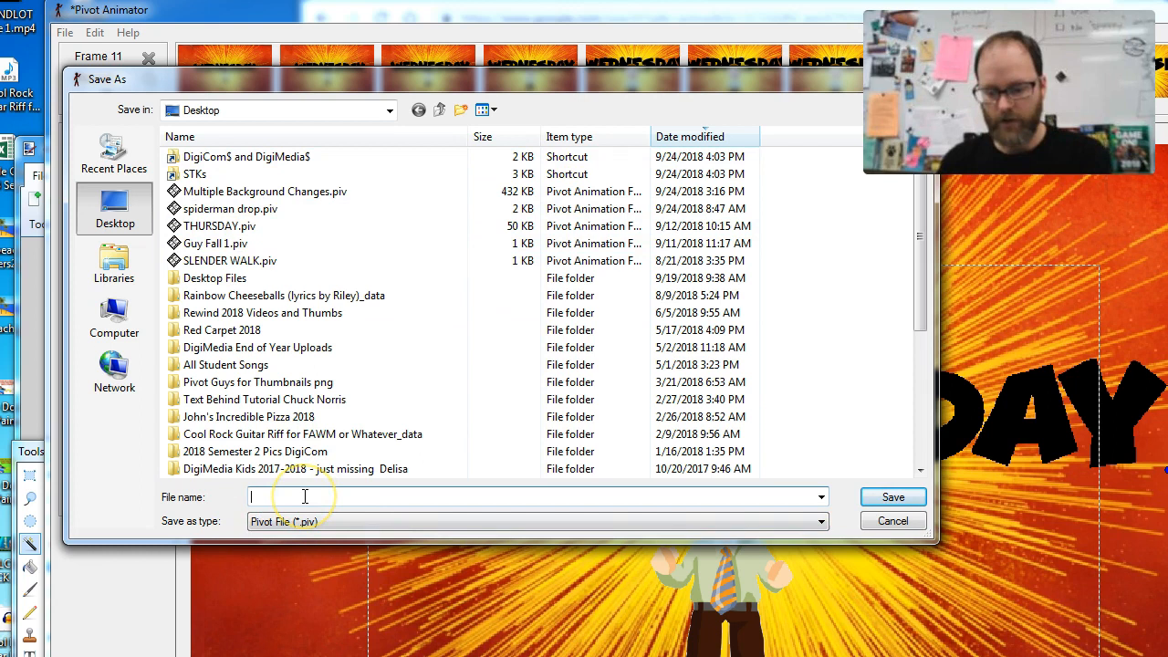
pyautogui.write('we')
pyautogui.press('BackSpace')
pyautogui.press('BackSpace')
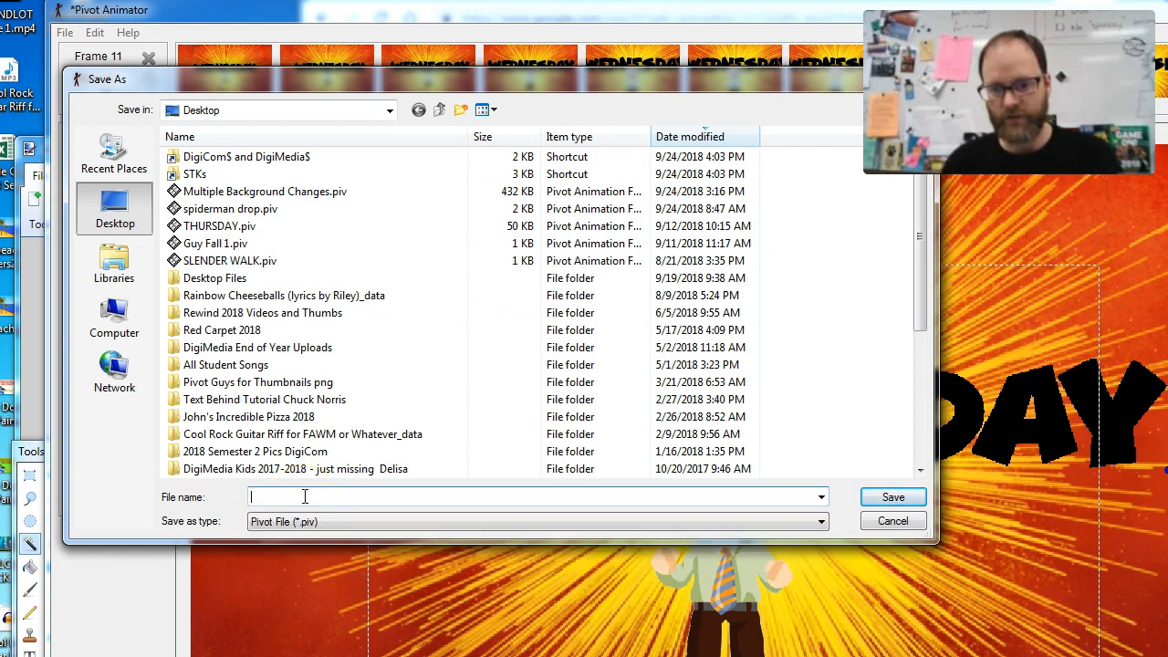
pyautogui.write('Exci')
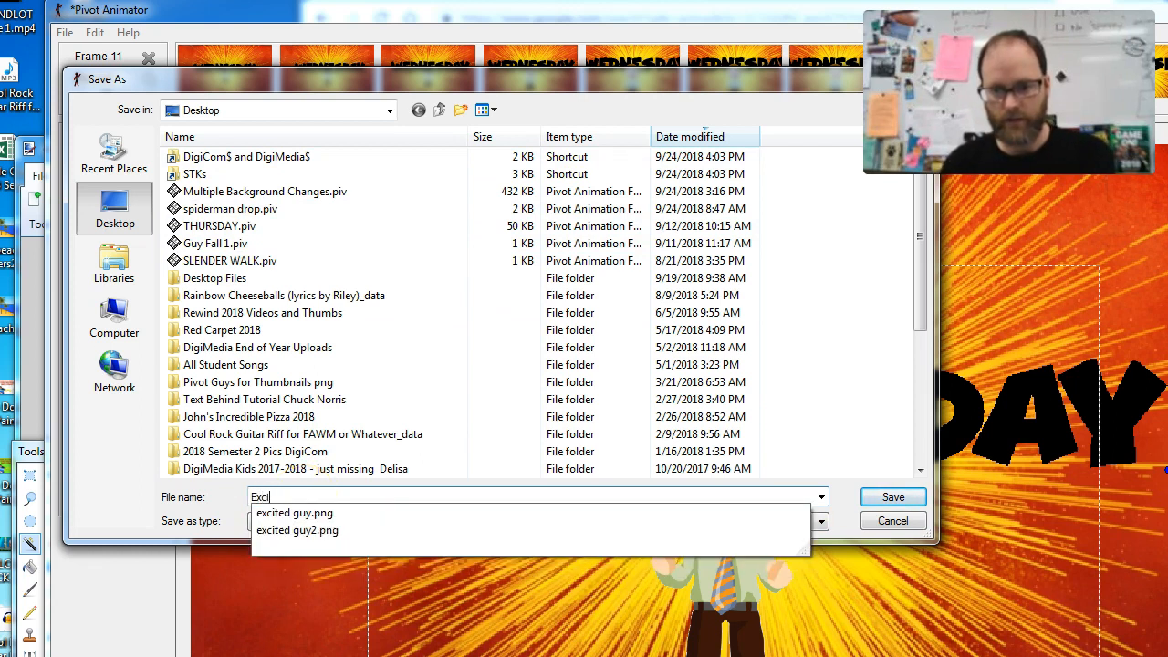
pyautogui.write('ting Wednesday Pivot Guy Dude Explosion')
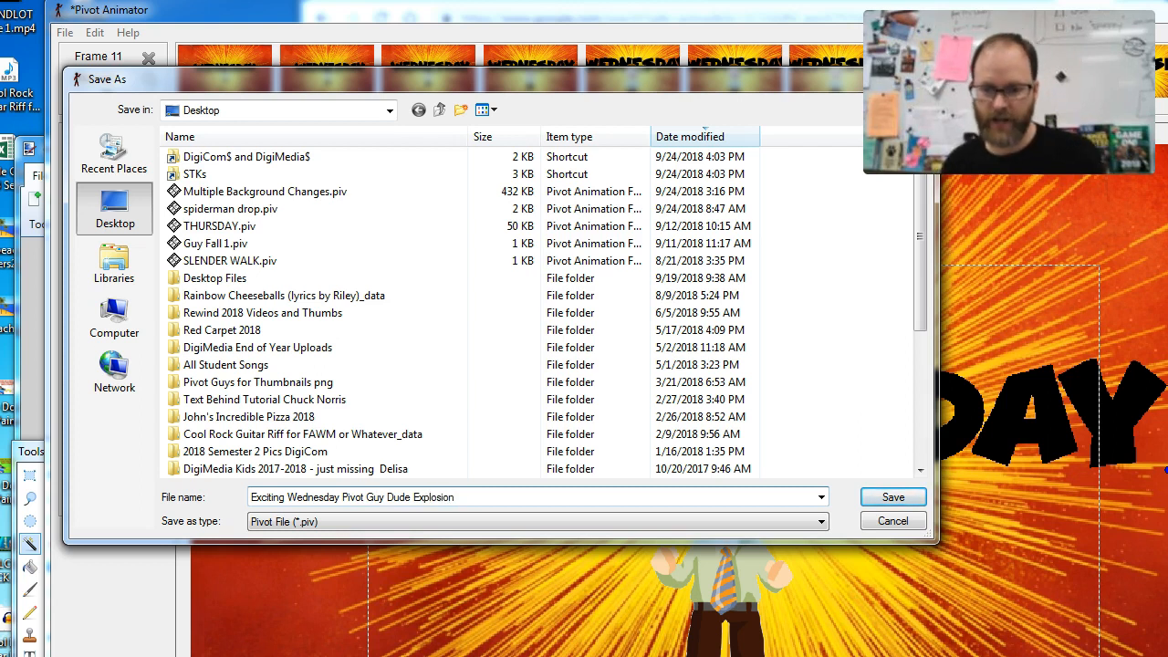
pyautogui.click(886, 500)
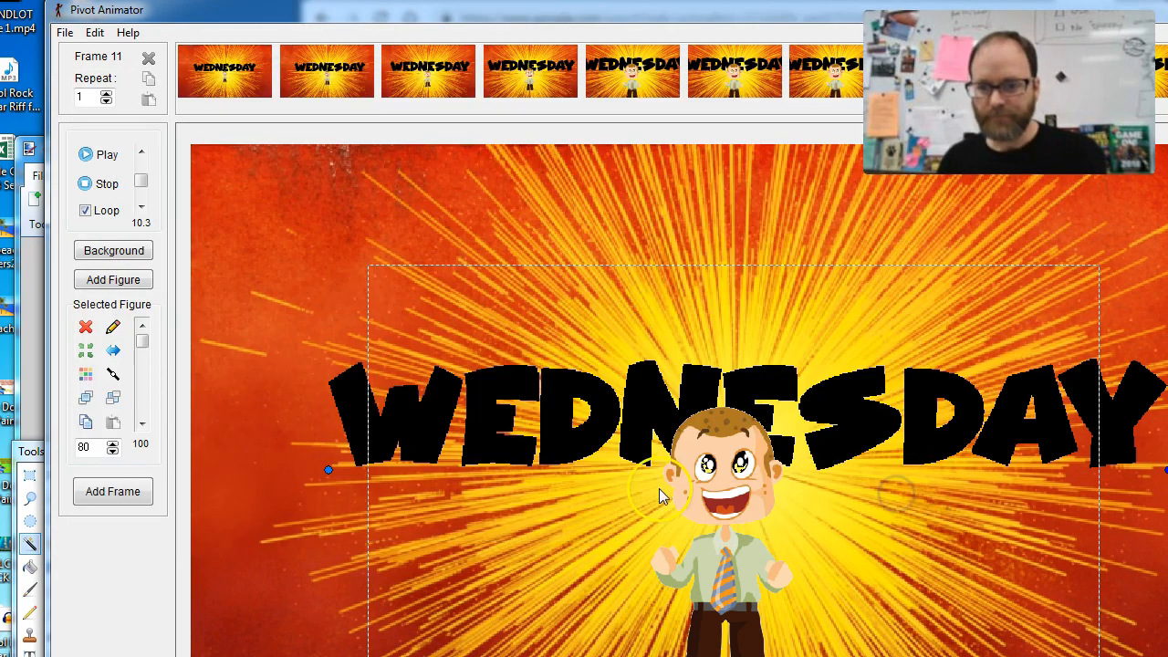
# Play the animation once more and export it to the Desktop as a GIF named "Explosion Pivot Guy Wednesday", keeping the offered GIF options
pyautogui.click(100, 155)
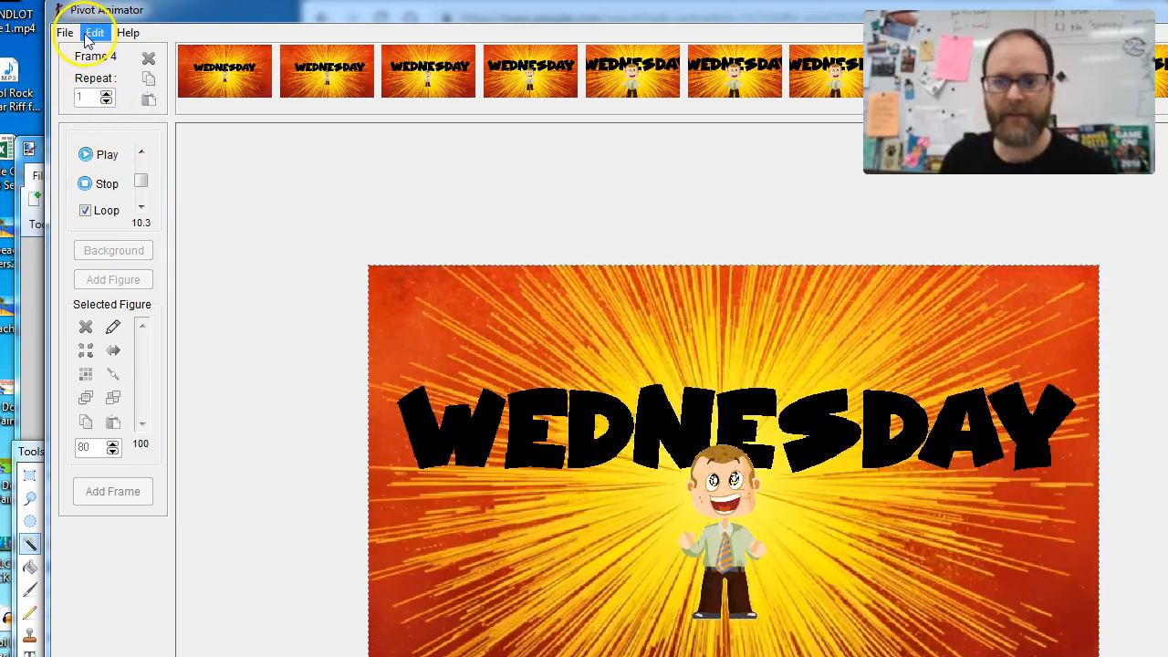
pyautogui.click(65, 32)
pyautogui.click(119, 119)
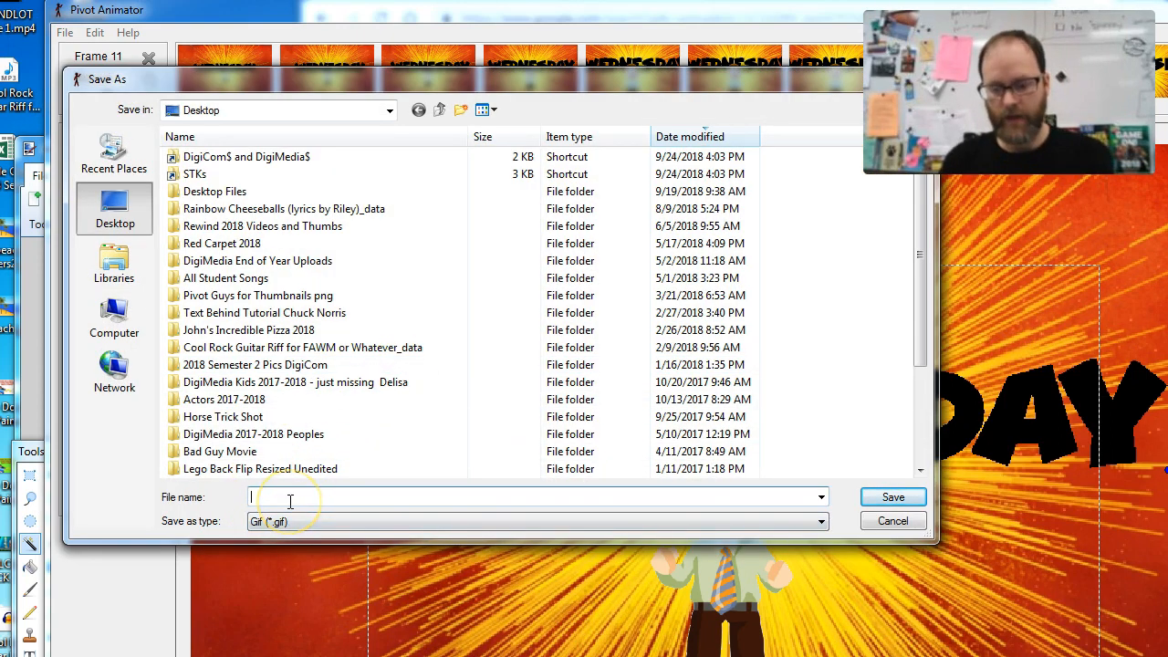
pyautogui.write('Expl')
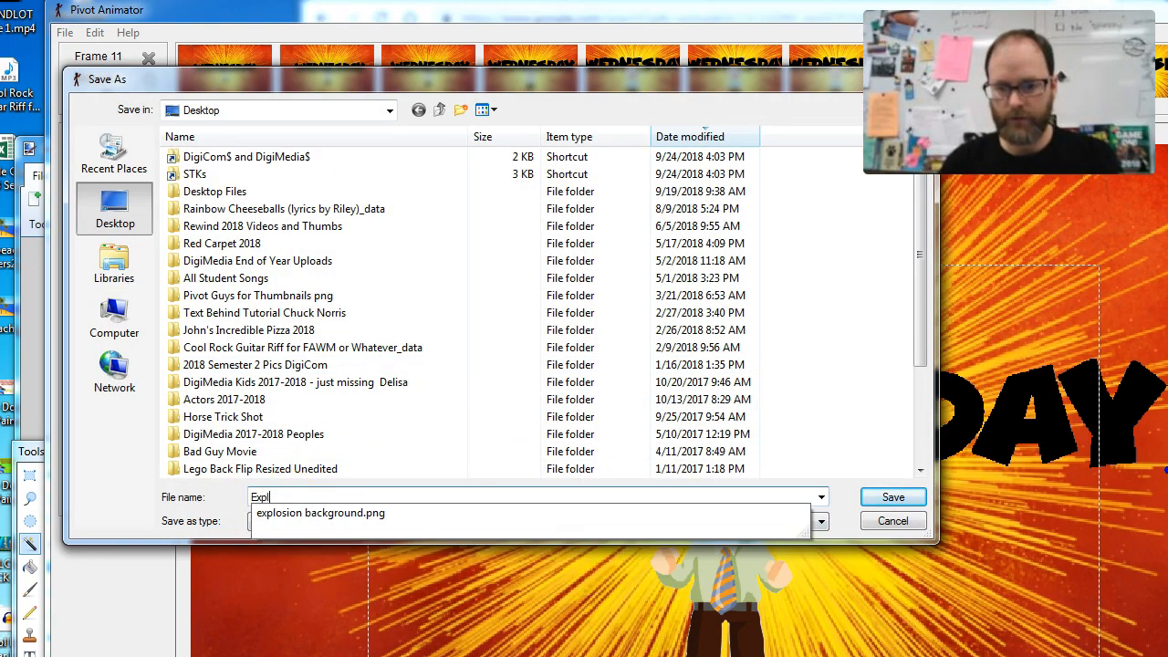
pyautogui.write('osion Pivot Guy Wednesday')
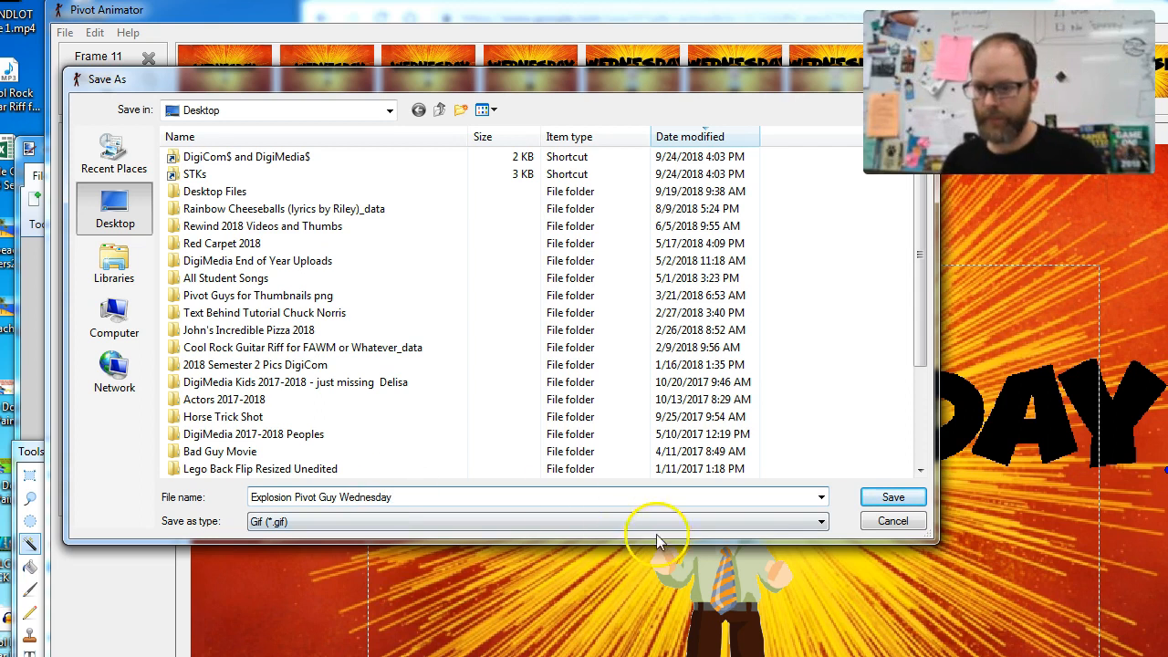
pyautogui.click(891, 498)
pyautogui.click(620, 442)
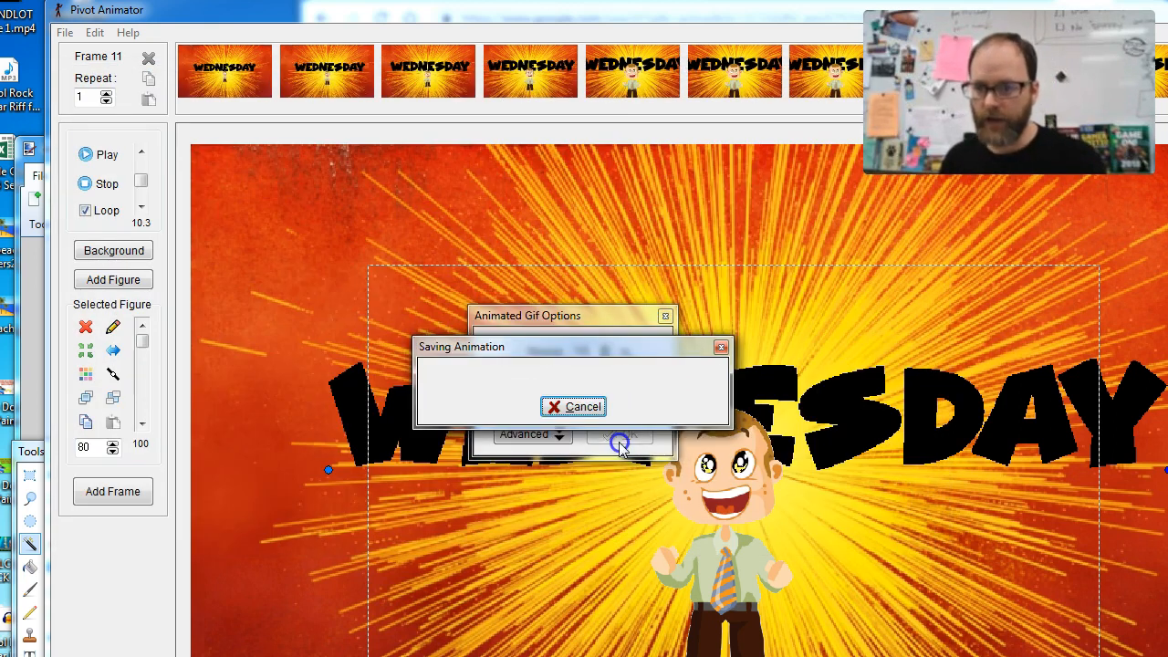
# Switch to the Edublogs post editor in the browser, log back in, and go to the image in the "w06d27– Wednesday" post
pyautogui.hotkey('alt', 'Tab')
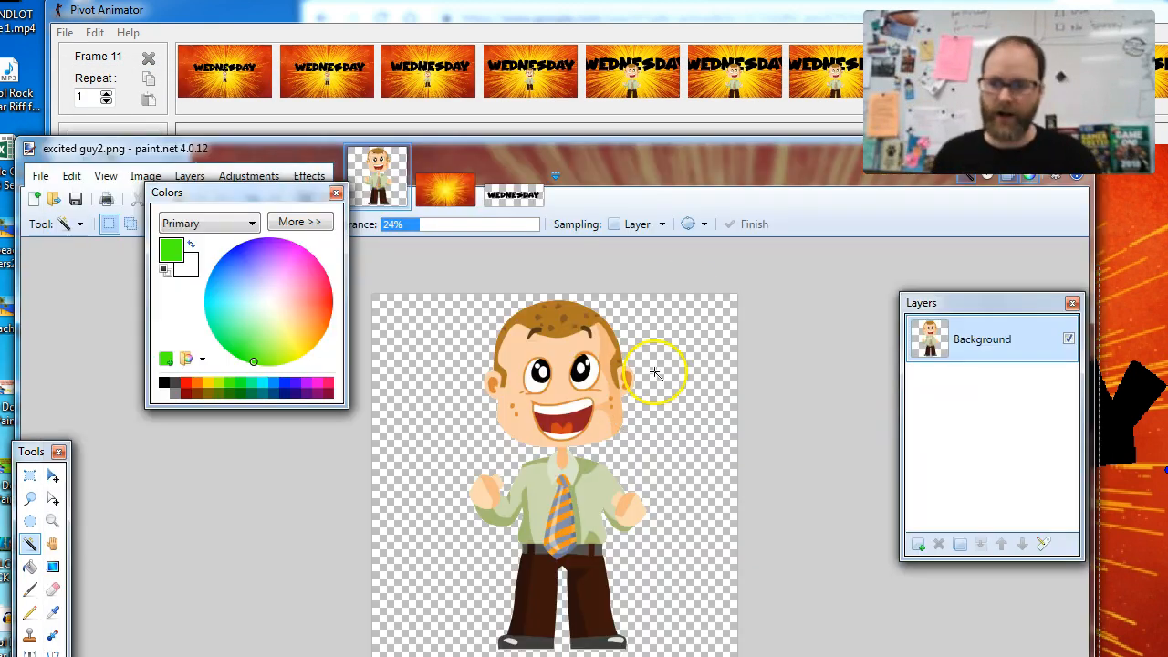
pyautogui.moveTo(713, 163)
pyautogui.mouseDown()
pyautogui.moveTo(670, 148)
pyautogui.moveTo(590, 152)
pyautogui.moveTo(711, 188)
pyautogui.mouseUp()
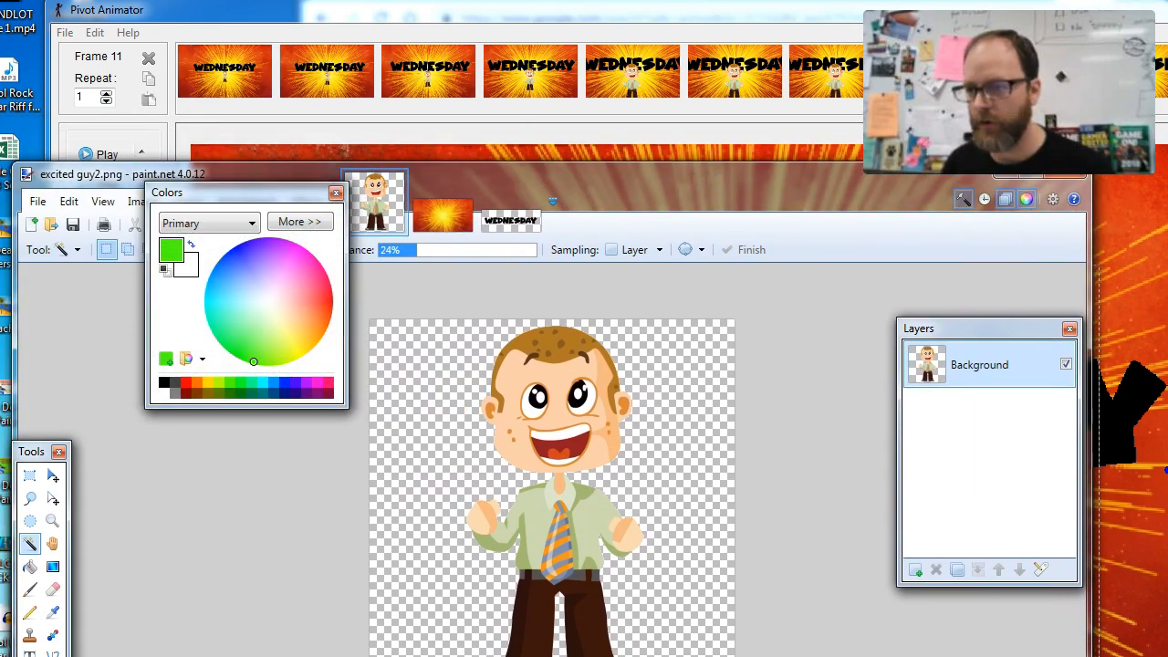
pyautogui.click(429, 2)
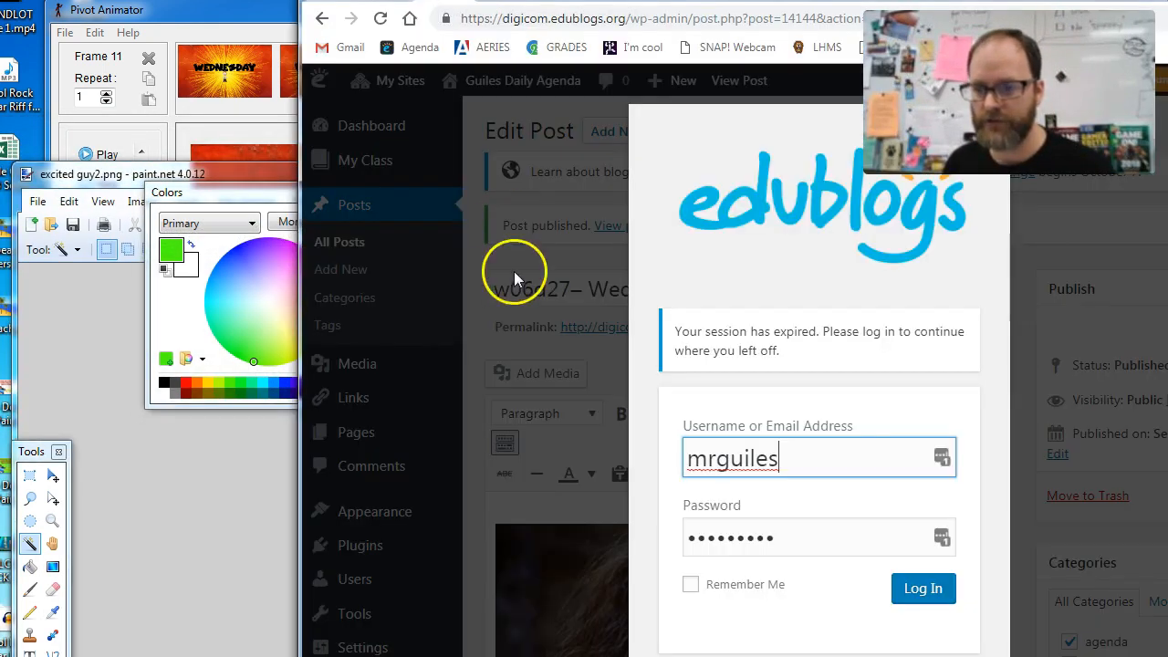
pyautogui.click(921, 591)
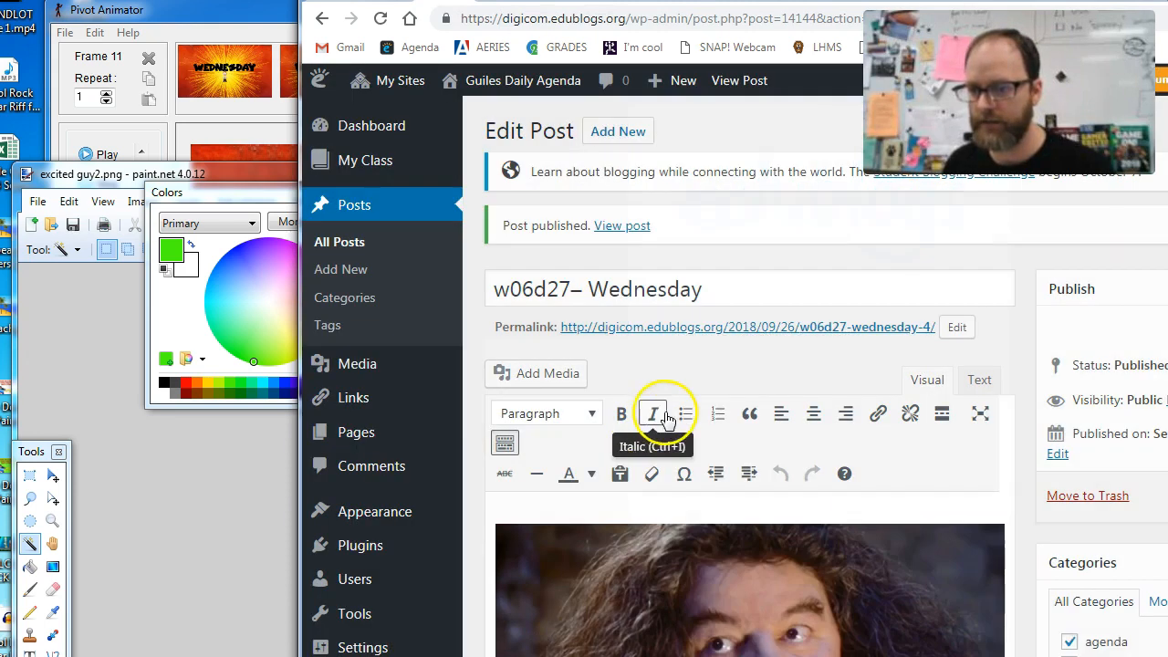
pyautogui.scroll(-3, 684, 556)
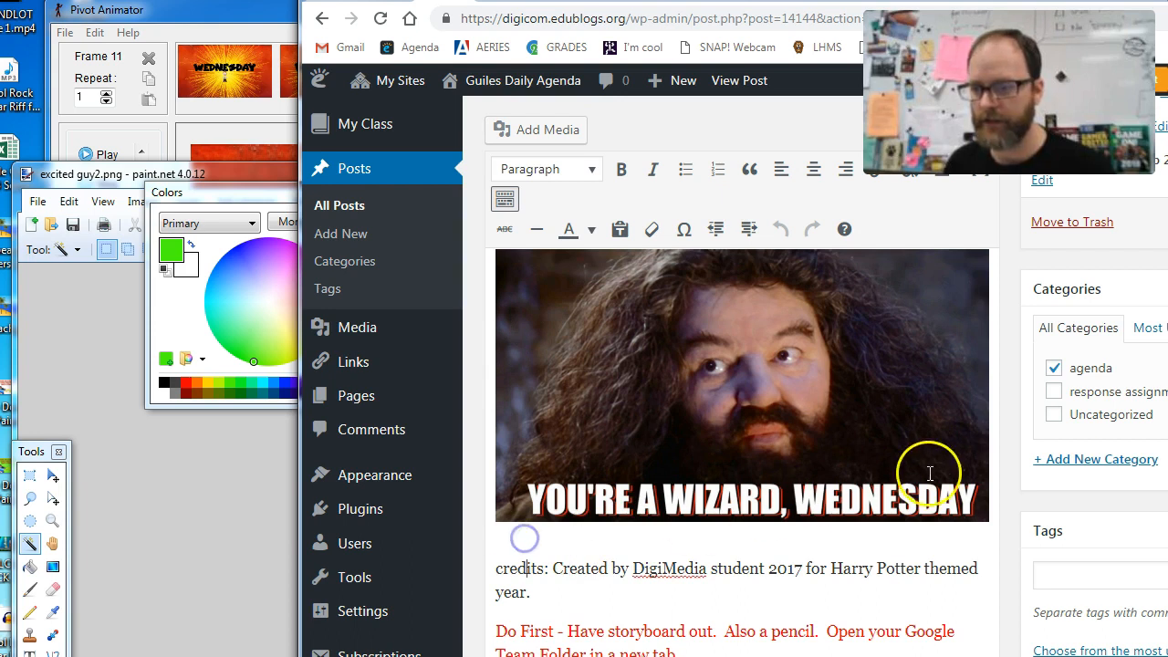
# Add a blank line below the wizard image and upload the "Explosion Pivot Guy Wednesday" GIF from the Desktop to the post's media
pyautogui.click(986, 460)
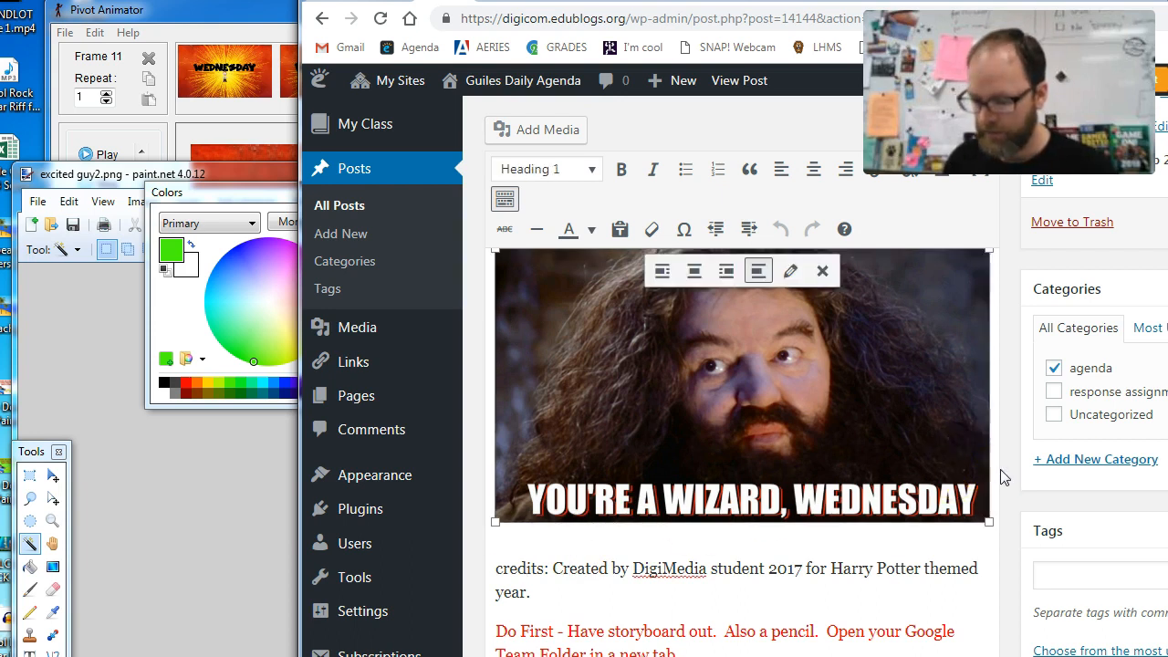
pyautogui.press('Return')
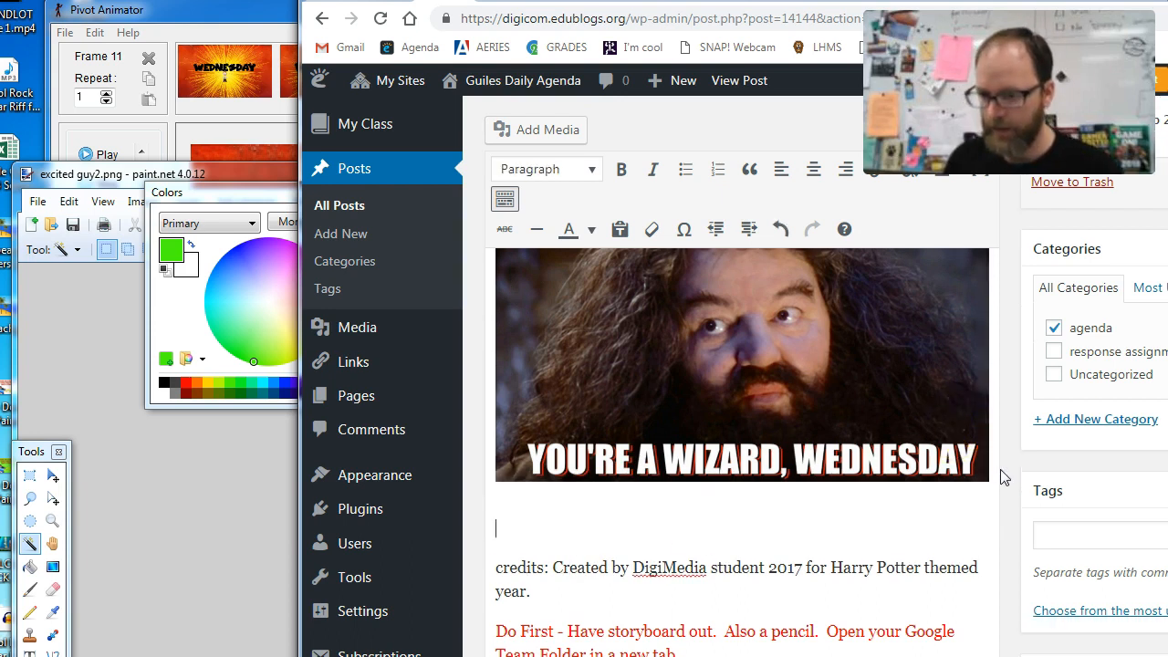
pyautogui.click(535, 127)
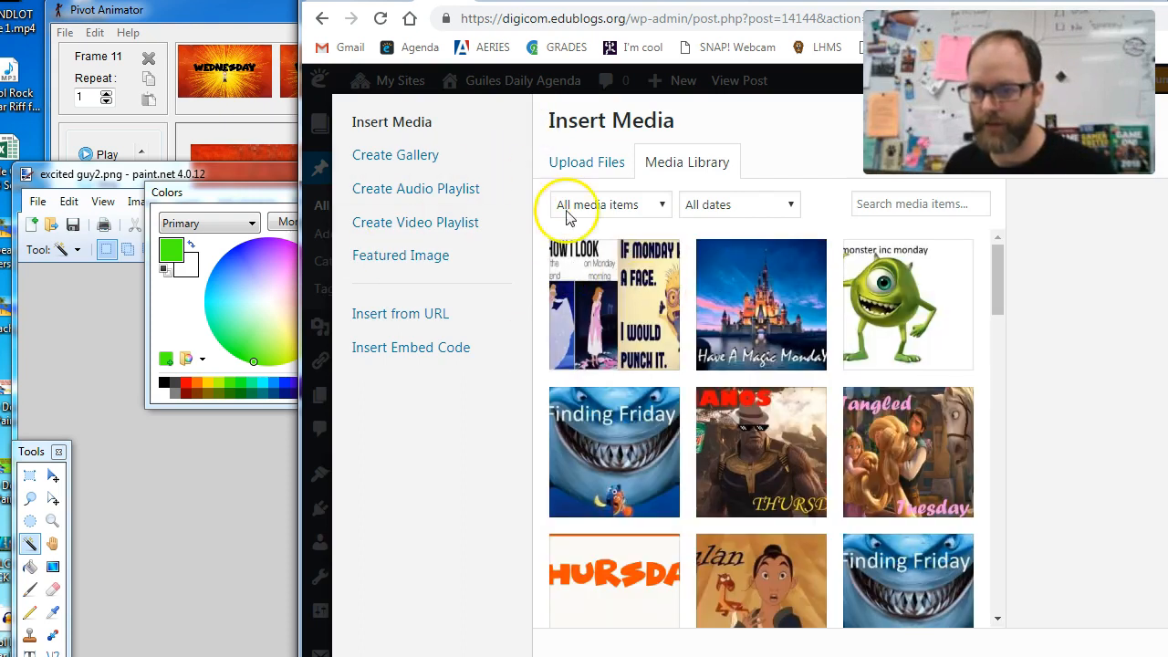
pyautogui.click(592, 162)
pyautogui.click(919, 422)
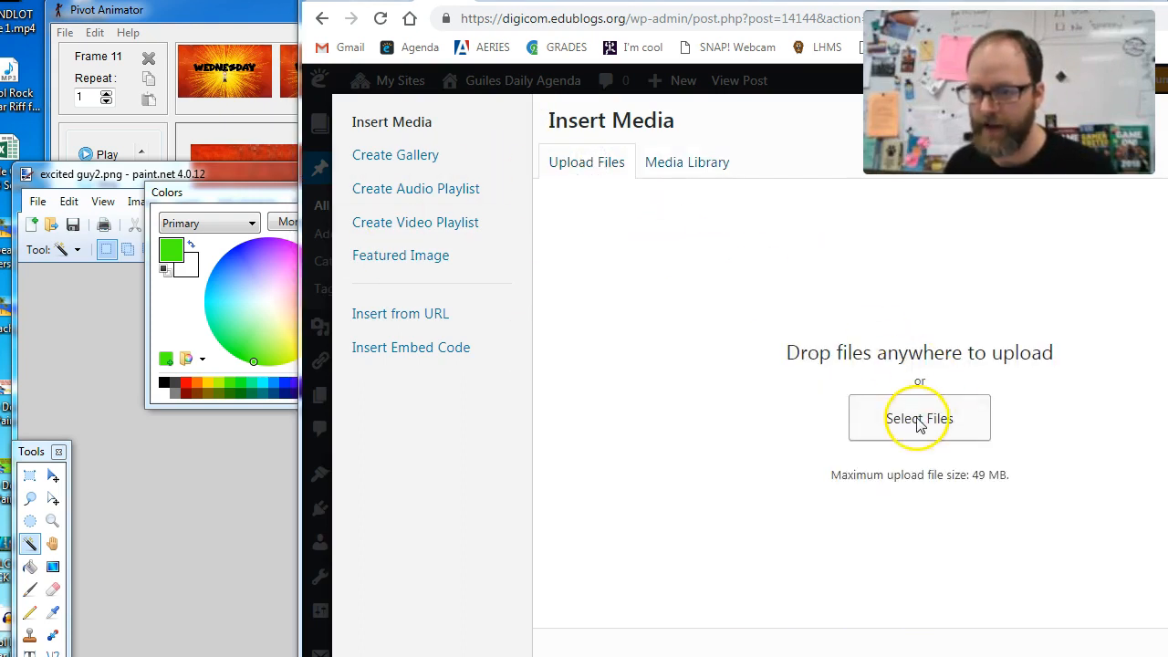
pyautogui.click(598, 86)
pyautogui.click(869, 404)
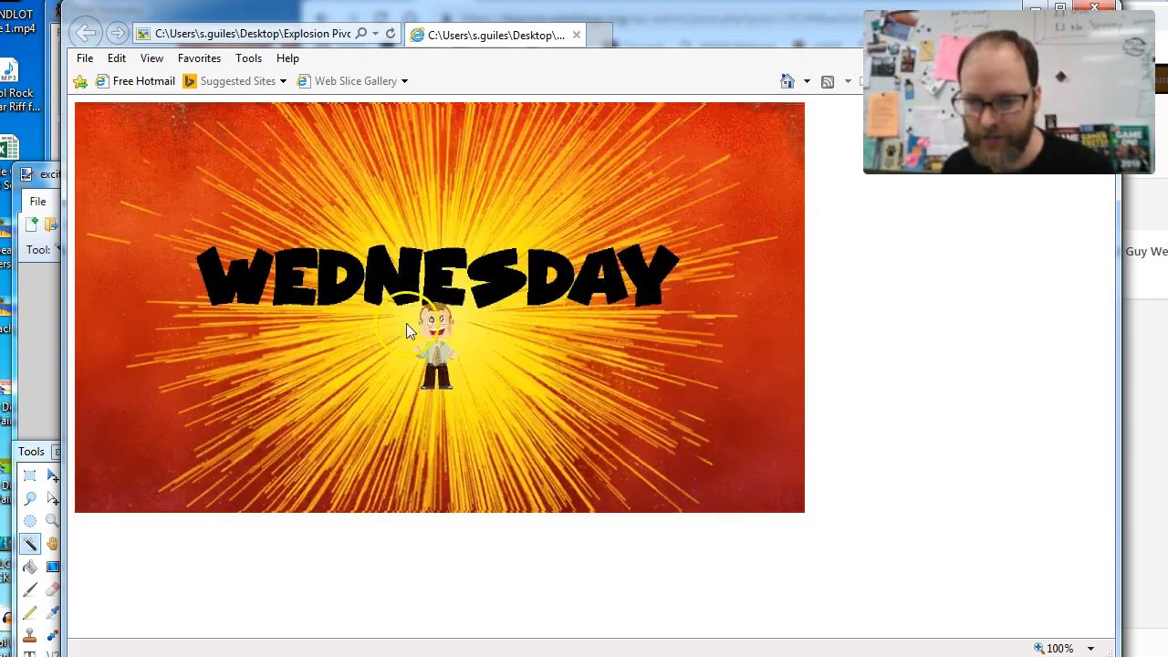
# Watch the exported "Explosion Pivot Guy Wednesday" GIF in Internet Explorer to check how the animation plays
pyautogui.click(437, 343)
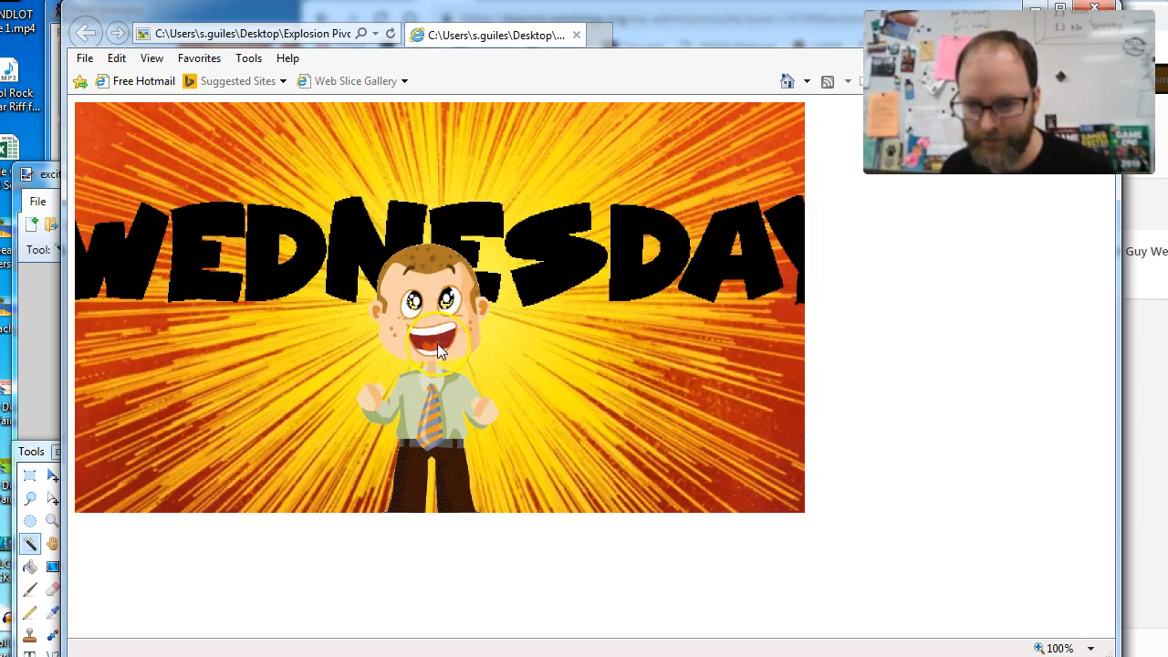